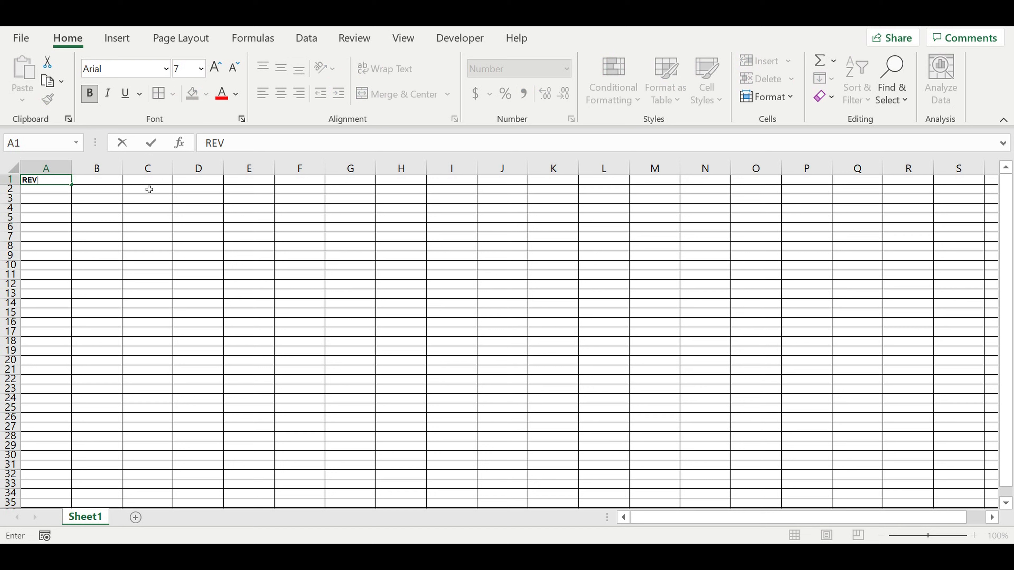
# Step: Finish the A1 heading as "REV Companies" and autofit column A's width
pyautogui.write('mpanies')
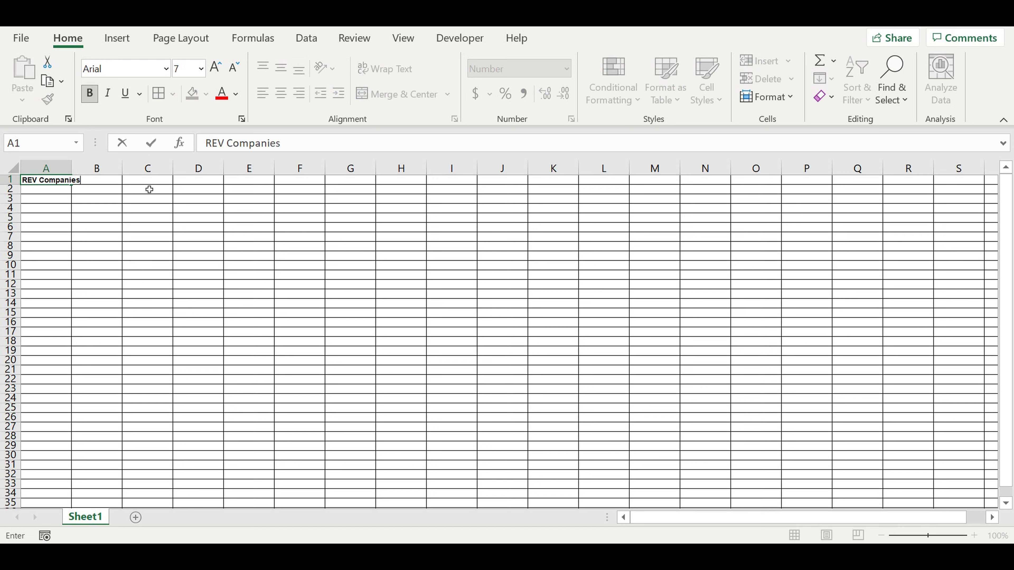
pyautogui.press('Return')
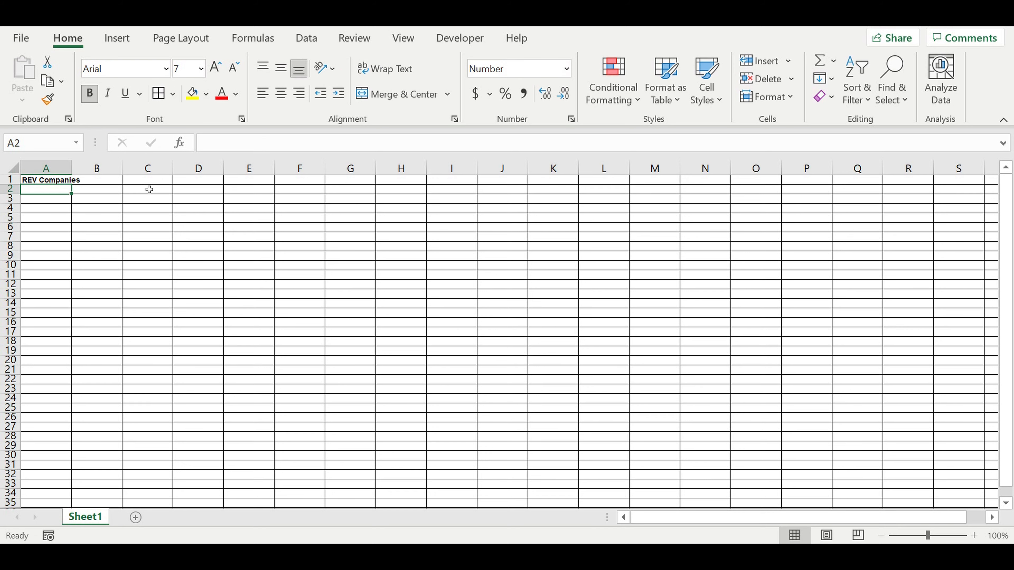
pyautogui.moveTo(71, 168); pyautogui.dragTo(73, 169)
pyautogui.doubleClick(74, 169)
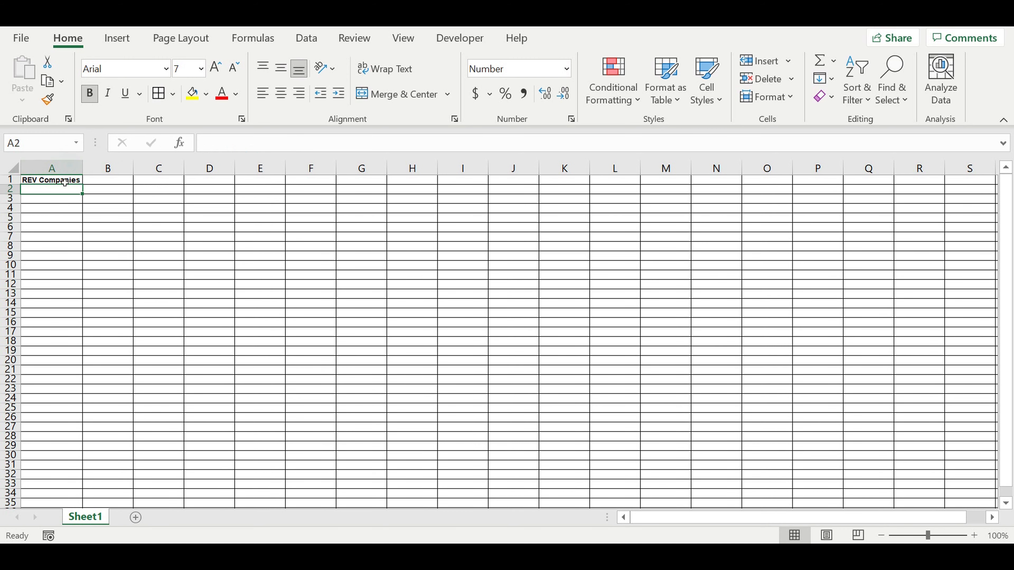
# Step: Fill the A1 heading green and set its font colour to white
pyautogui.click(53, 180)
pyautogui.click(206, 95)
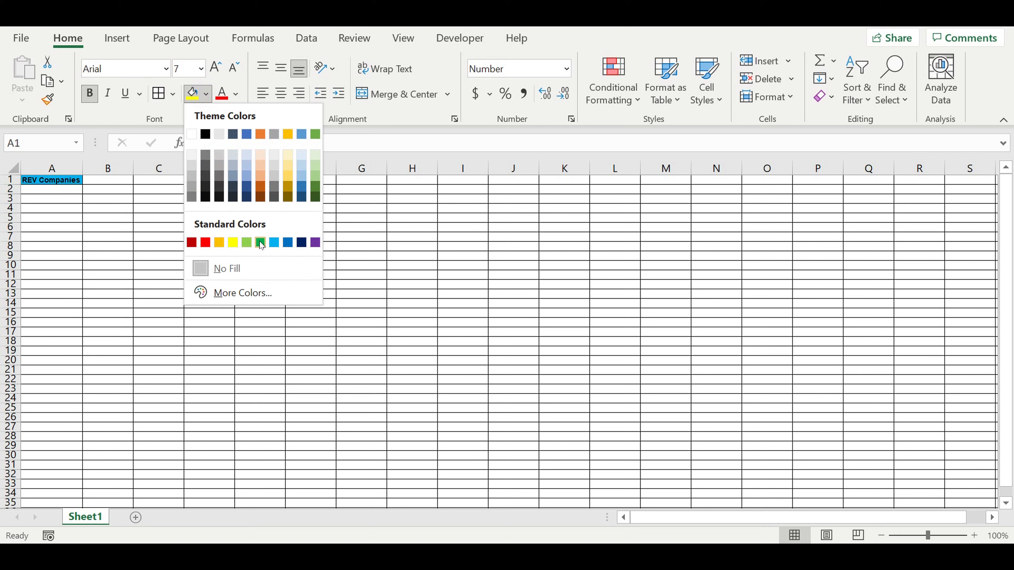
pyautogui.click(261, 242)
pyautogui.click(239, 103)
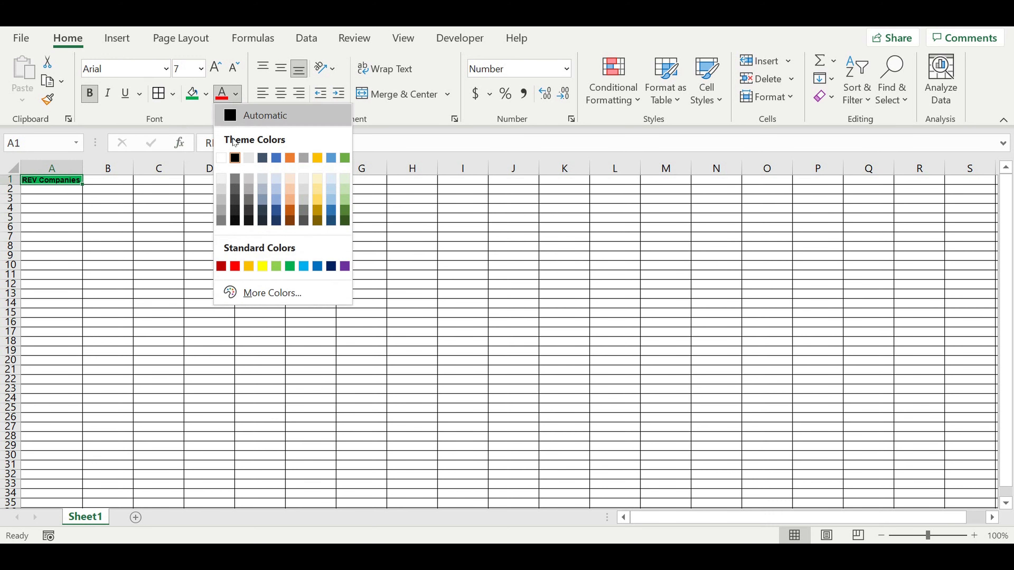
pyautogui.click(221, 157)
pyautogui.click(123, 219)
# Step: Enter "Comp 1" in A2
pyautogui.click(64, 189)
pyautogui.write('Comp 1')
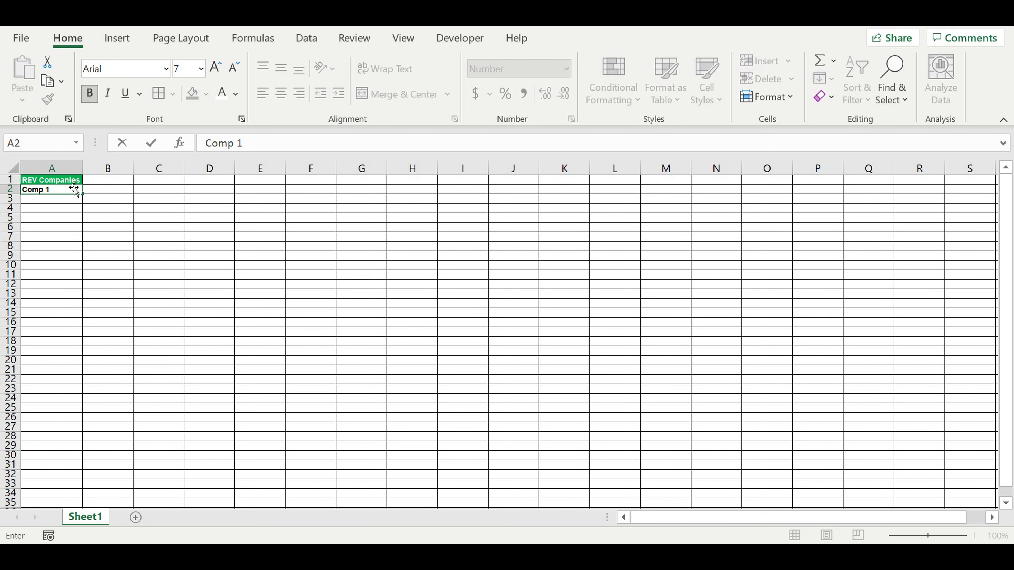
pyautogui.press('Return')
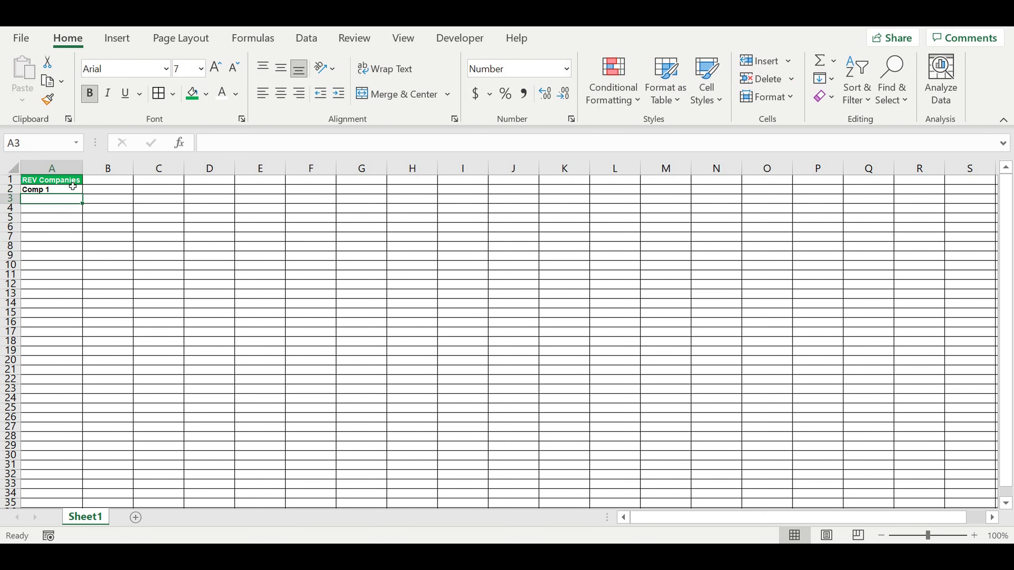
# Step: Format A2 with white text and a blue fill
pyautogui.click(66, 190)
pyautogui.click(222, 93)
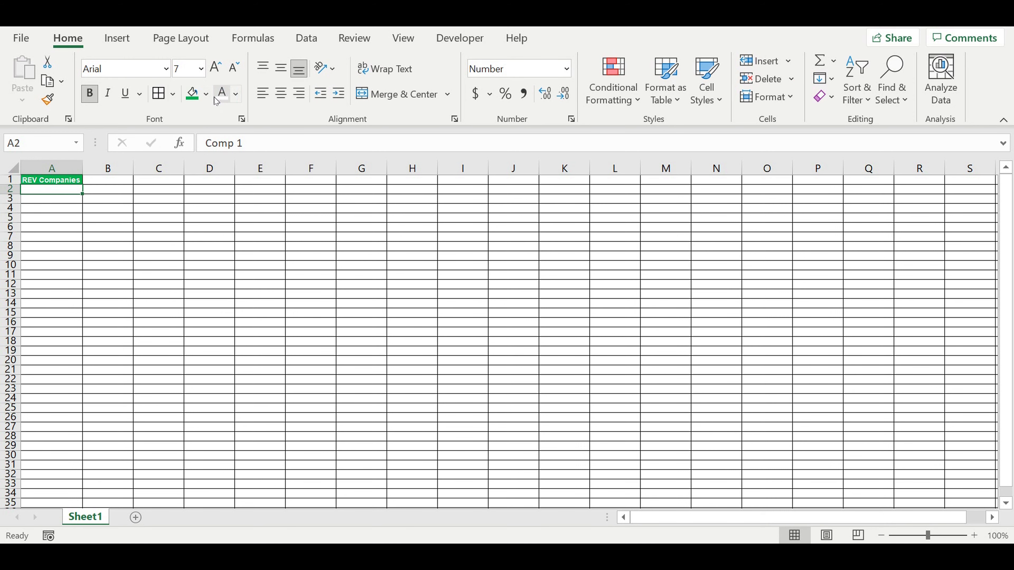
pyautogui.click(207, 95)
pyautogui.click(275, 241)
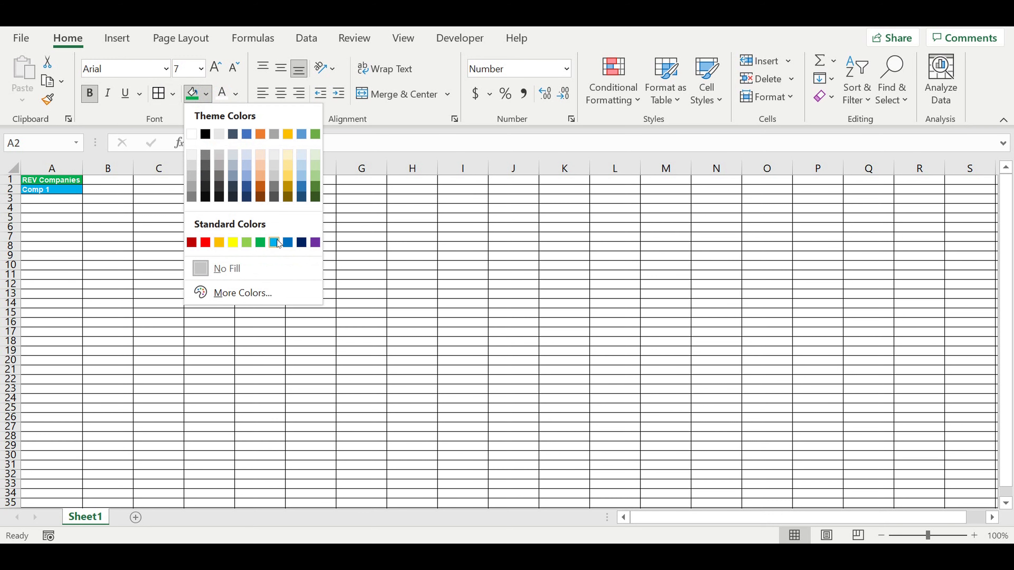
pyautogui.click(112, 199)
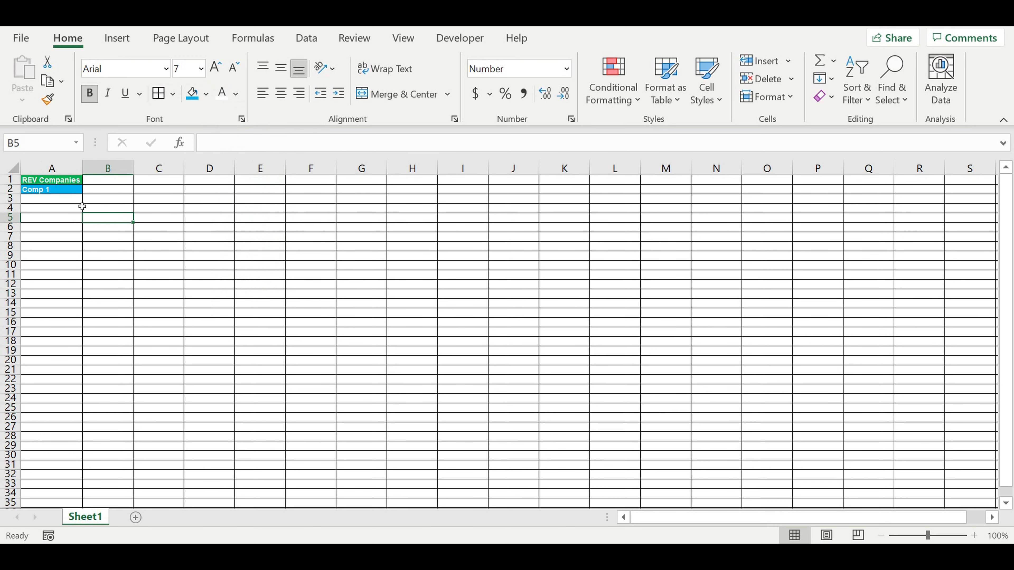
# Step: Fill the Comp series down column A, ending with Comp 100 in row 101
pyautogui.click(56, 191)
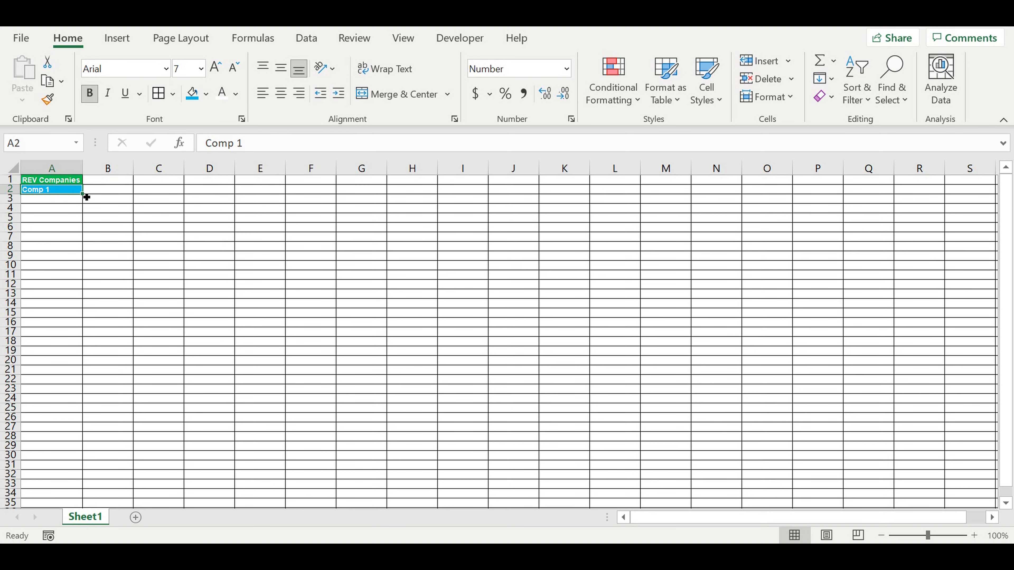
pyautogui.moveTo(88, 199); pyautogui.dragTo(71, 307)
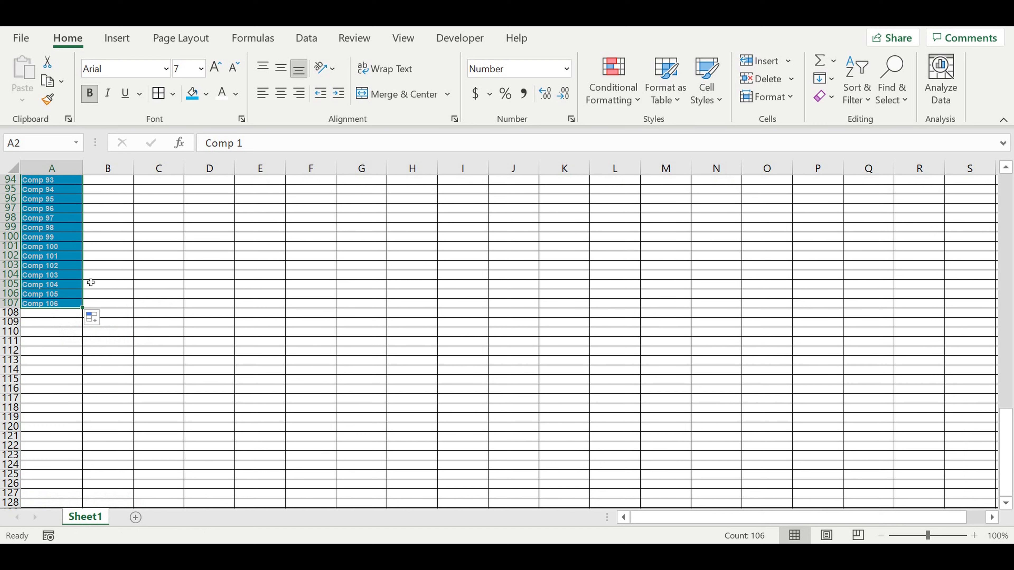
pyautogui.click(50, 331)
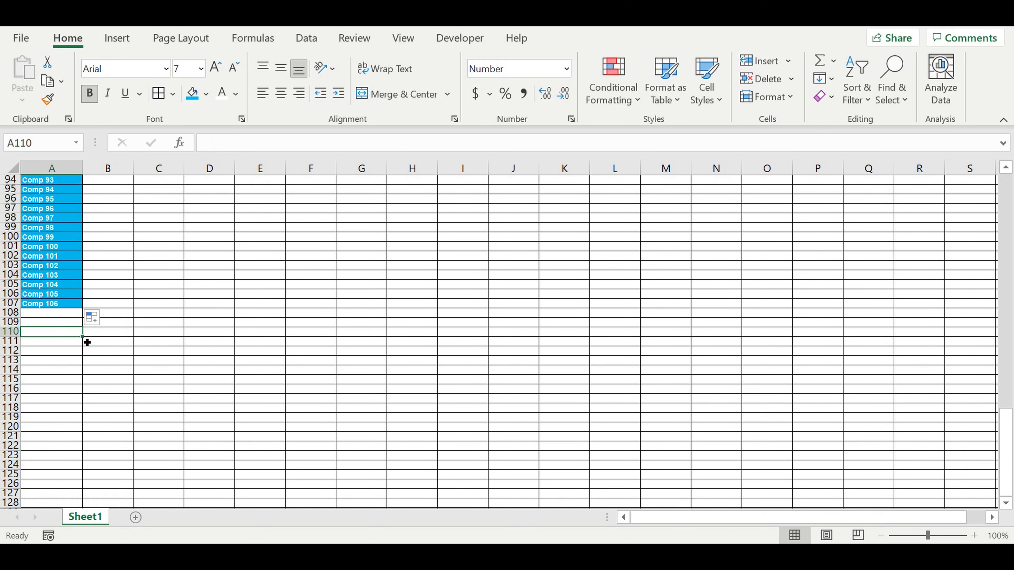
pyautogui.moveTo(91, 290); pyautogui.dragTo(89, 259)
pyautogui.scroll(11, 160, 284)
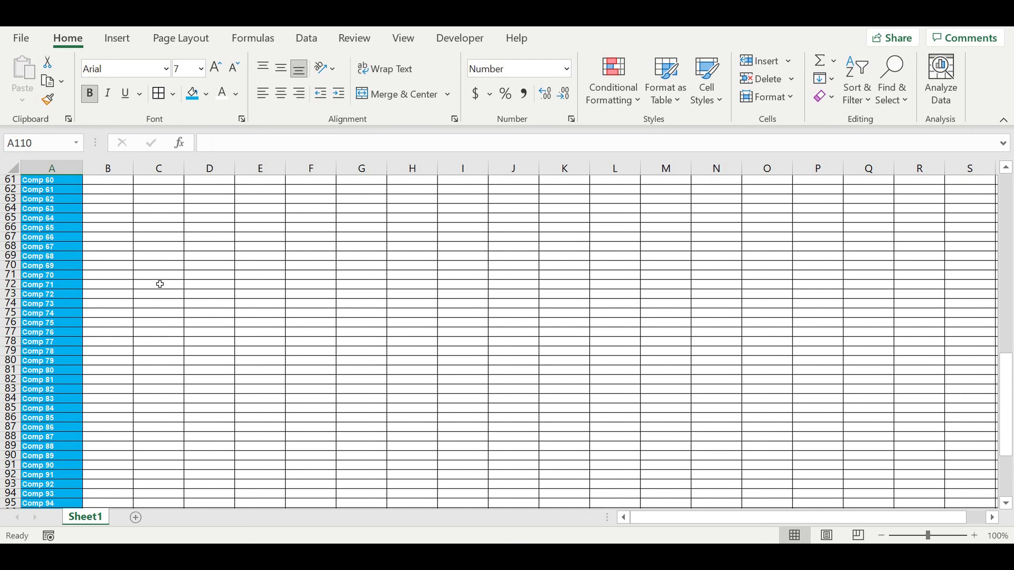
pyautogui.scroll(20, 159, 284)
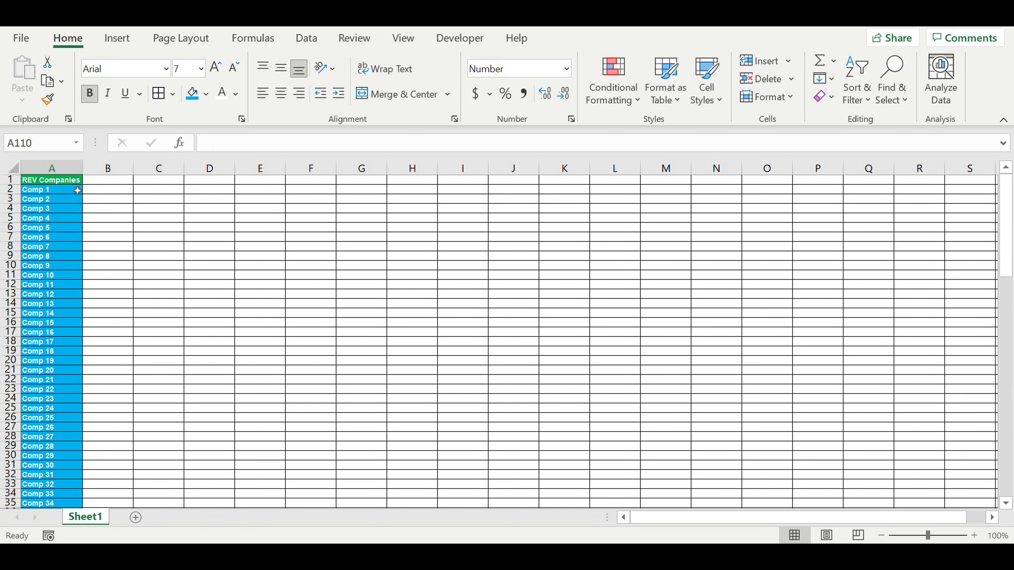
# Step: Copy the A1 heading into B1 and change it to "EXP Companies"
pyautogui.click(75, 180)
pyautogui.moveTo(86, 191); pyautogui.dragTo(118, 192)
pyautogui.click(109, 180)
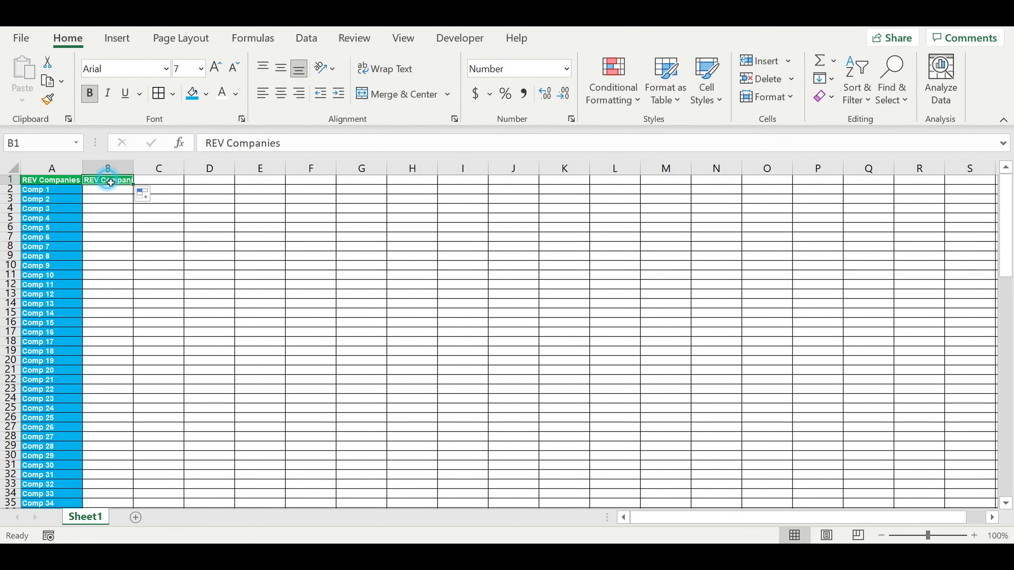
pyautogui.moveTo(205, 144); pyautogui.dragTo(224, 144)
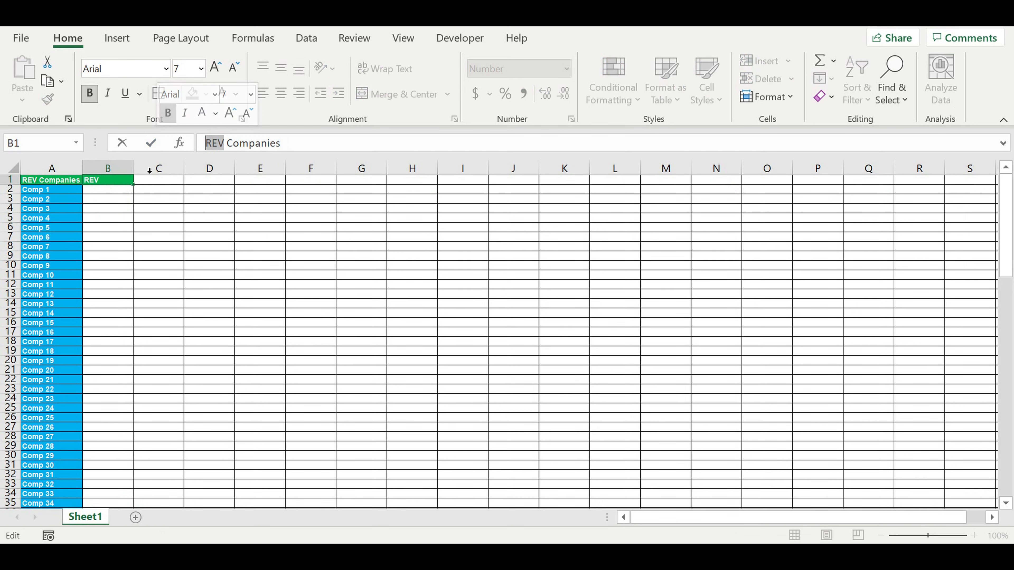
pyautogui.write('EXP')
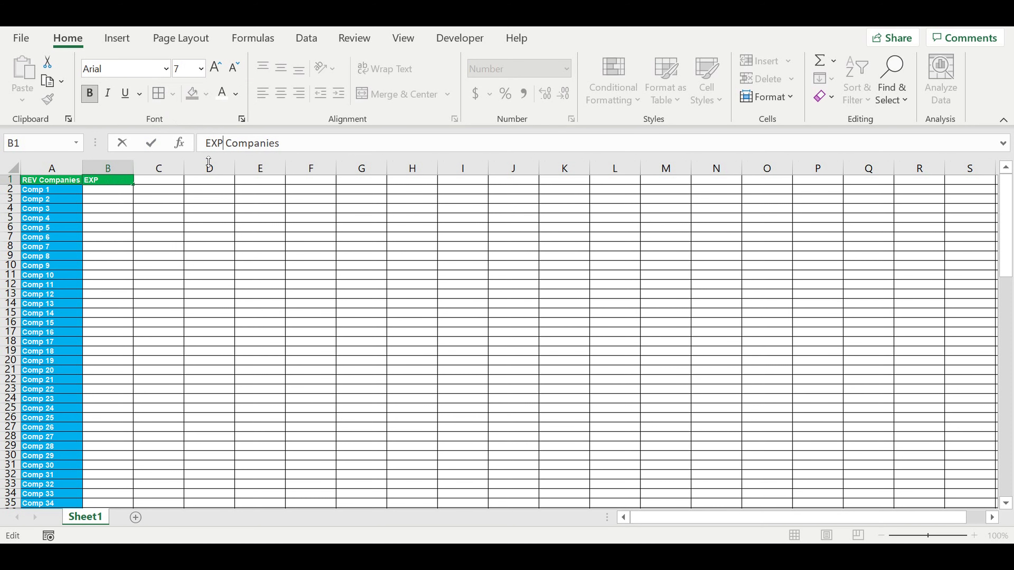
pyautogui.press('Return')
# Step: Autofit column B's width and fill the B1 heading red
pyautogui.click(182, 239)
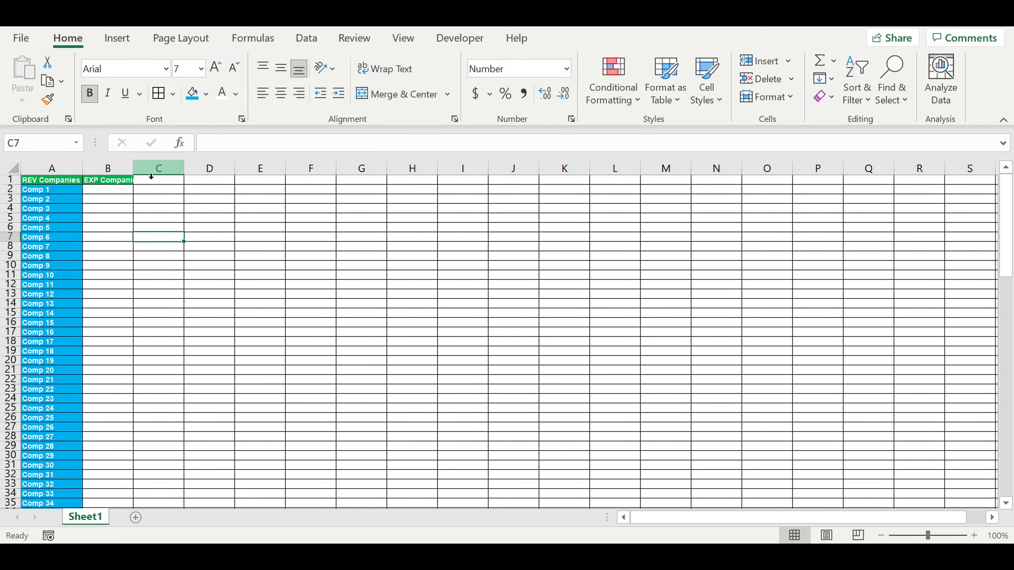
pyautogui.doubleClick(138, 173)
pyautogui.click(113, 181)
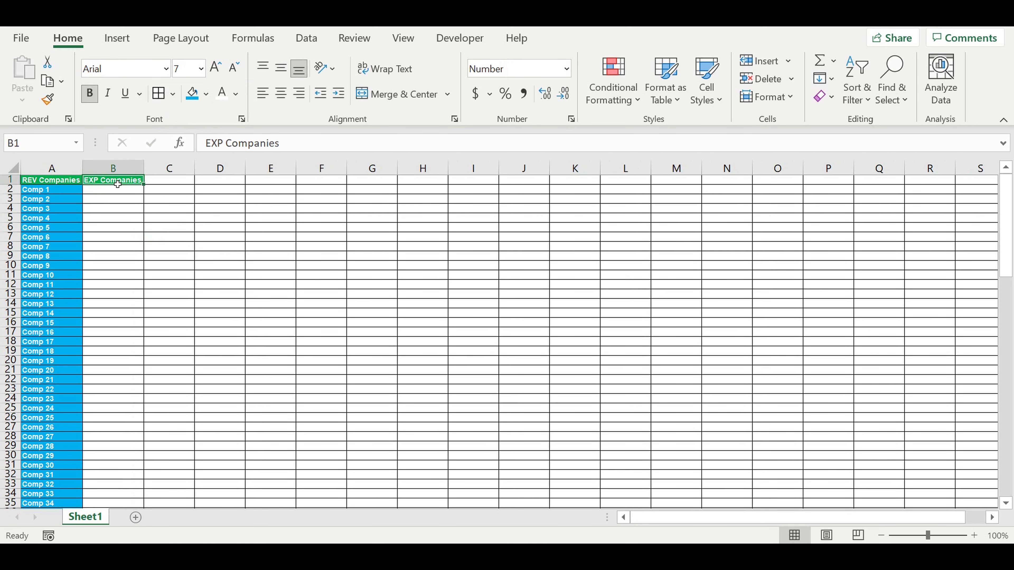
pyautogui.click(206, 94)
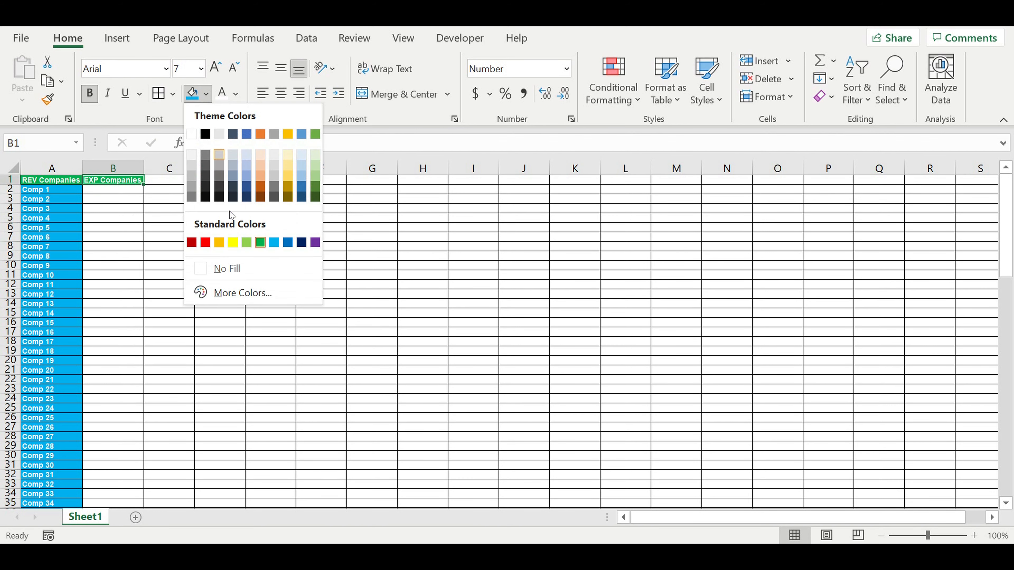
pyautogui.click(205, 243)
pyautogui.click(188, 237)
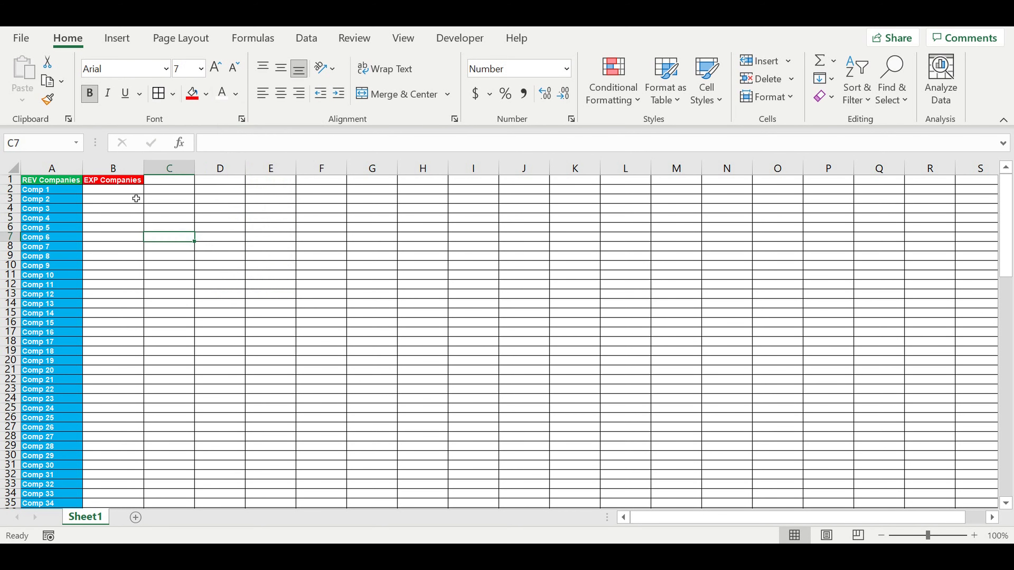
# Step: Enter "EXP Comp 1" in B2
pyautogui.click(125, 192)
pyautogui.write('EXP')
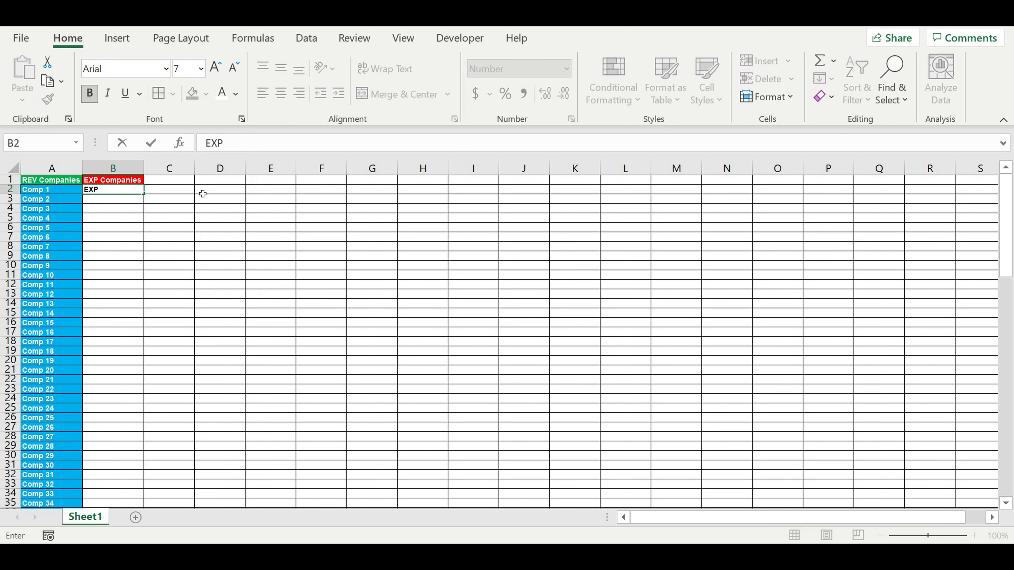
pyautogui.write(' Comp')
pyautogui.press('Return')
# Step: Give B2 a blue fill with white text
pyautogui.click(116, 211)
pyautogui.click(115, 181)
pyautogui.click(116, 192)
pyautogui.press('Delete')
pyautogui.click(211, 97)
pyautogui.hotkey('ctrl', 'z')
pyautogui.click(206, 94)
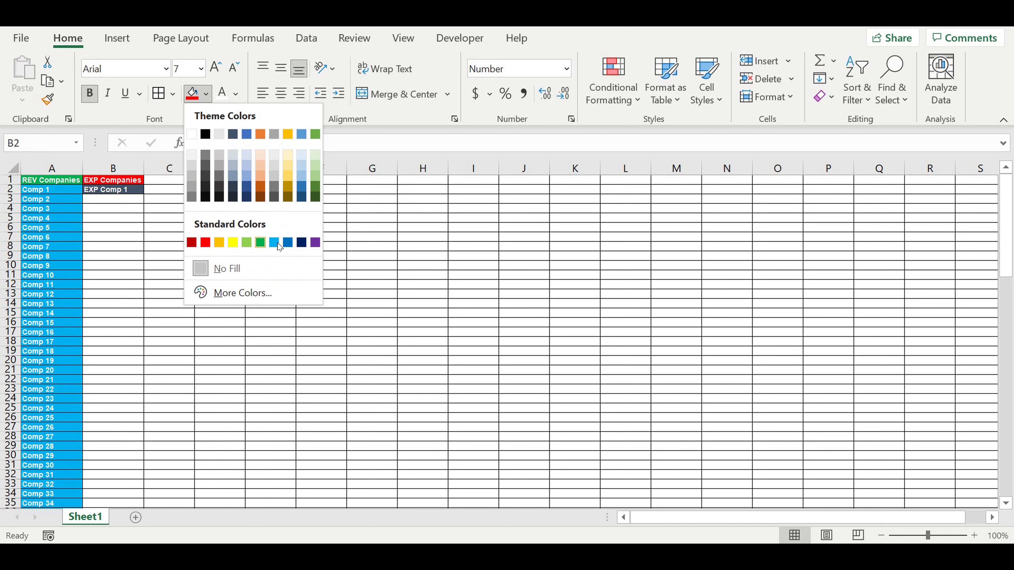
pyautogui.click(278, 244)
pyautogui.click(188, 236)
pyautogui.click(128, 191)
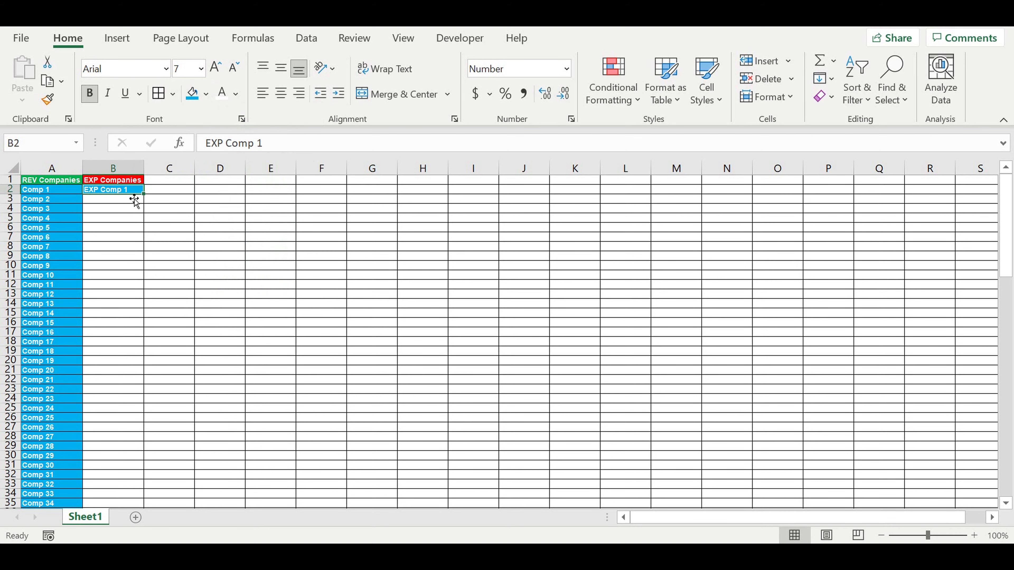
# Step: Fill B2 down column B through EXP Comp 100 in row 101
pyautogui.doubleClick(149, 197)
pyautogui.scroll(-12, 223, 331)
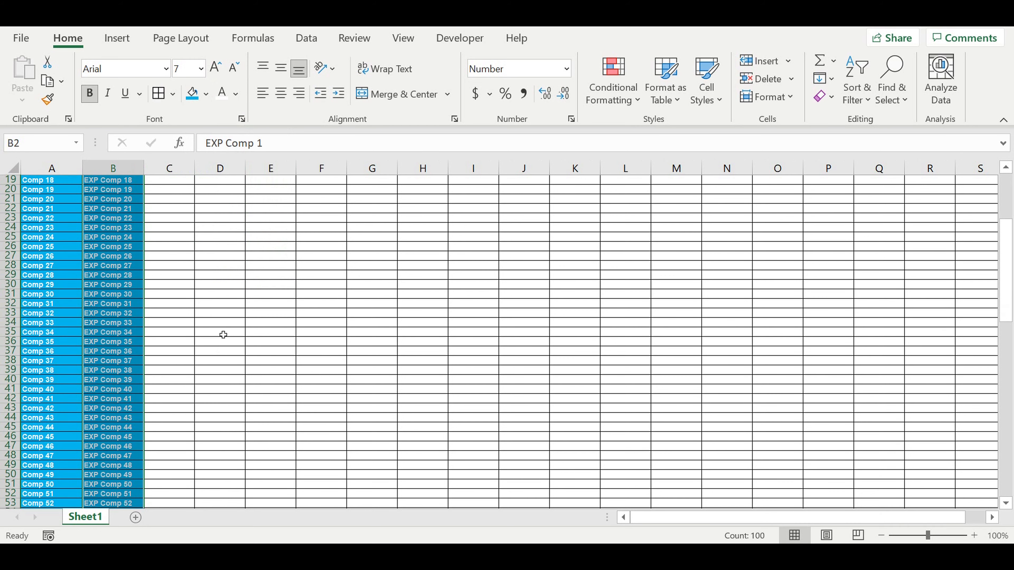
pyautogui.scroll(-18, 224, 327)
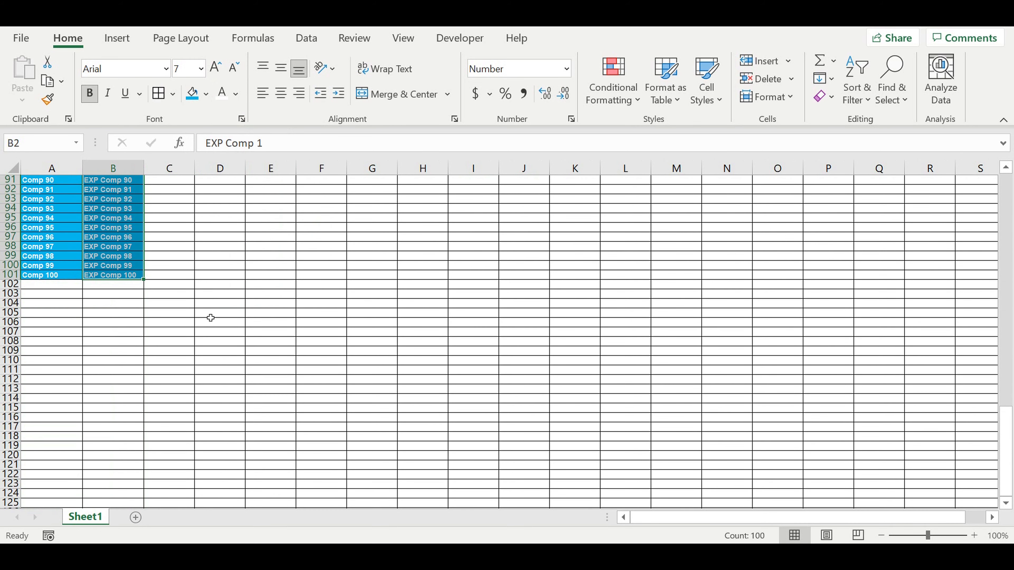
pyautogui.click(211, 317)
pyautogui.scroll(5, 219, 277)
pyautogui.scroll(20, 219, 277)
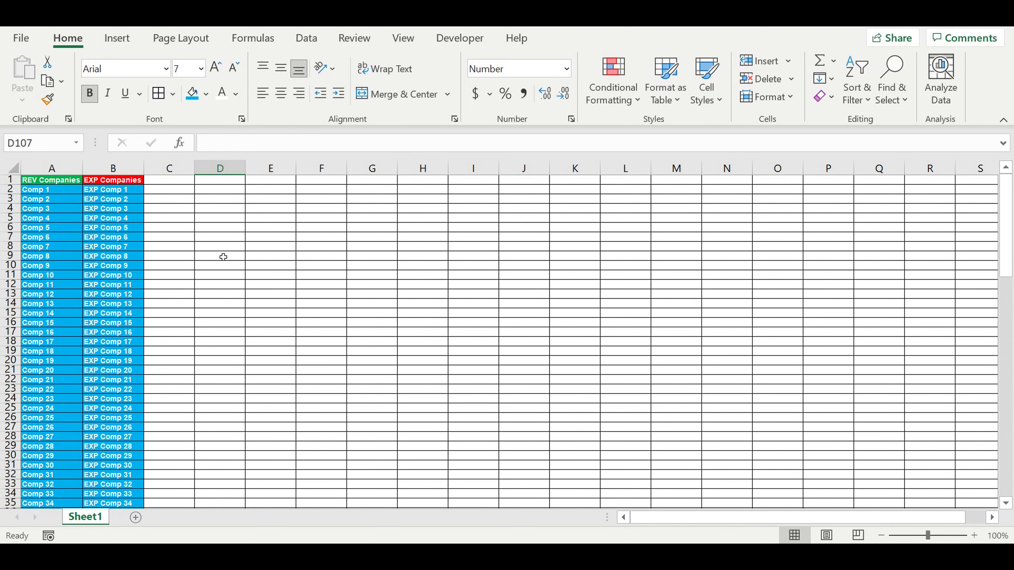
# Step: Select the company ranges in columns A and B to compare them
pyautogui.click(102, 209)
pyautogui.click(113, 181)
pyautogui.moveTo(114, 191); pyautogui.dragTo(113, 440)
pyautogui.moveTo(44, 190); pyautogui.dragTo(34, 460)
pyautogui.click(256, 257)
pyautogui.click(126, 182)
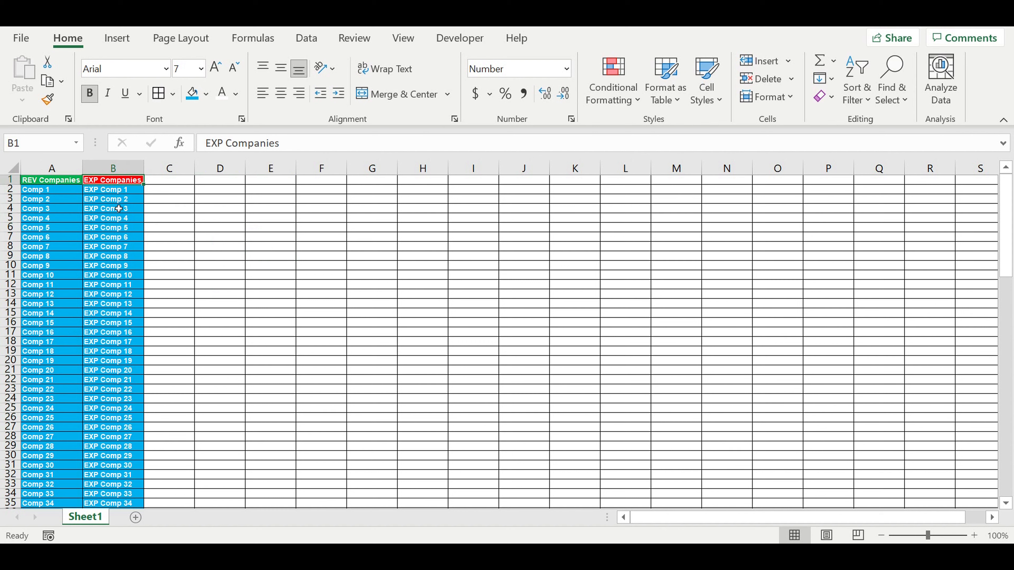
pyautogui.moveTo(38, 190); pyautogui.dragTo(40, 428)
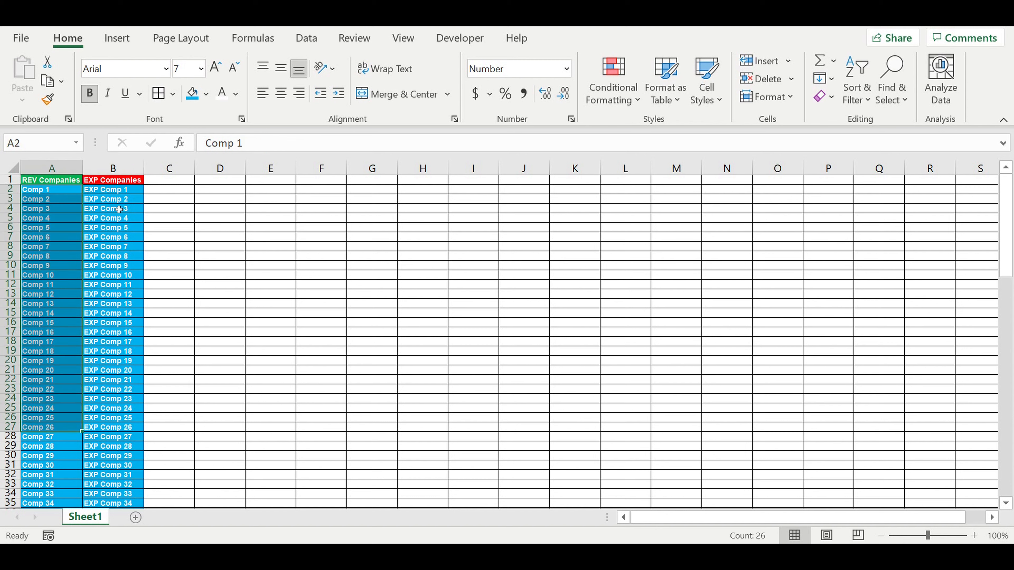
pyautogui.click(129, 180)
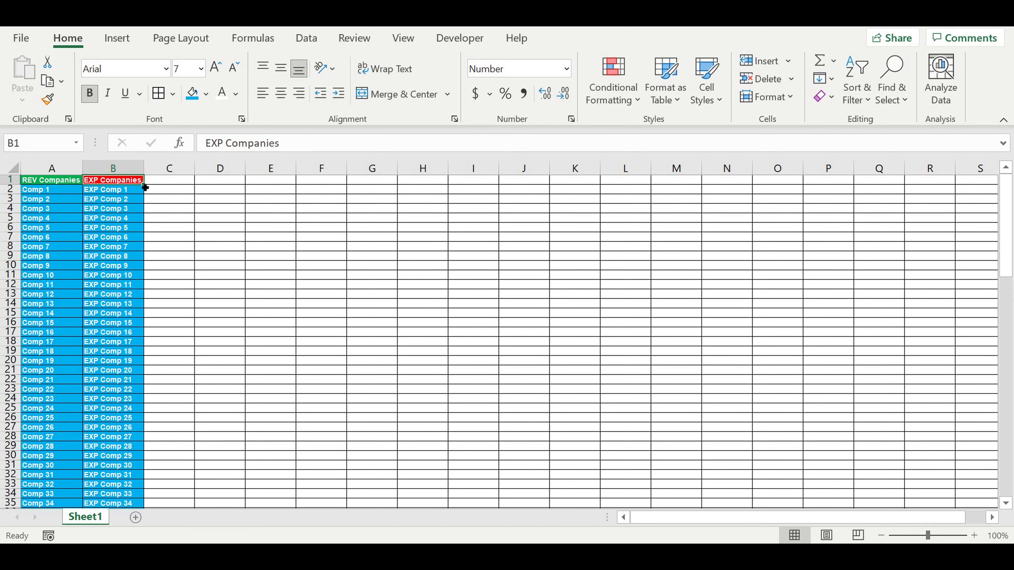
# Step: Copy the B1 heading into C1 and rename it "Revenue types"
pyautogui.moveTo(145, 187); pyautogui.dragTo(187, 182)
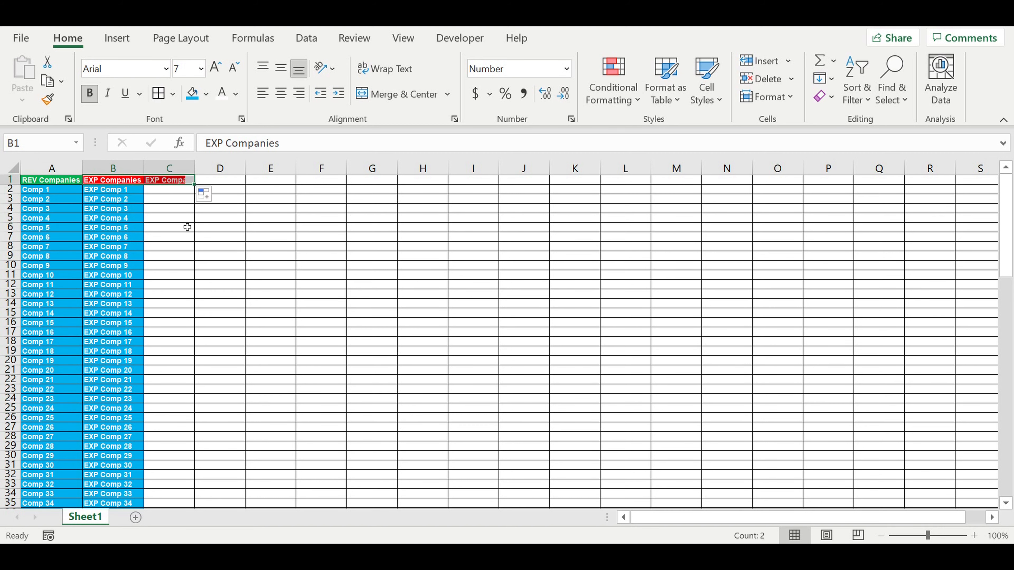
pyautogui.click(183, 225)
pyautogui.click(169, 180)
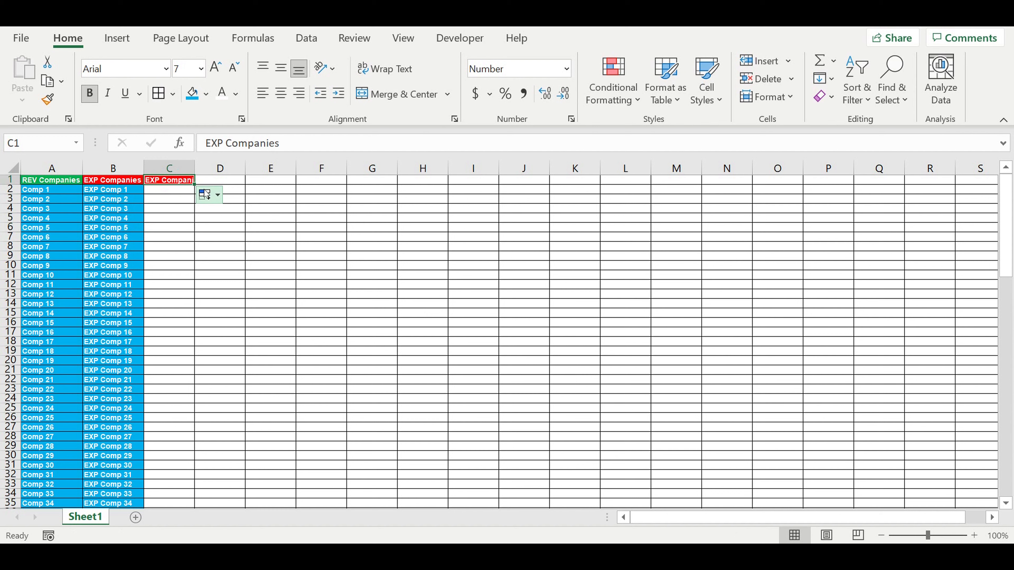
pyautogui.write('Reve')
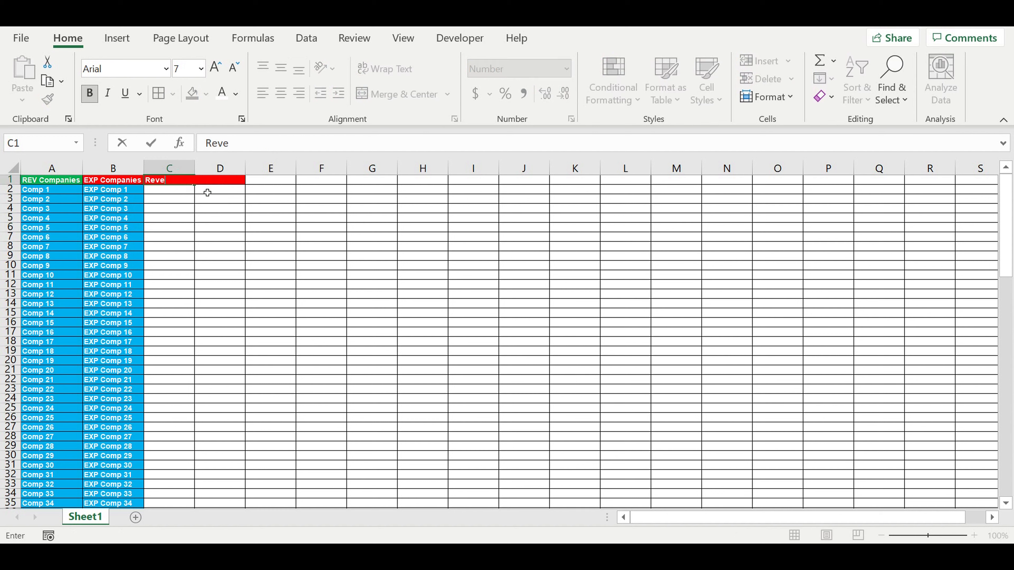
pyautogui.write('nue types')
pyautogui.press('Return')
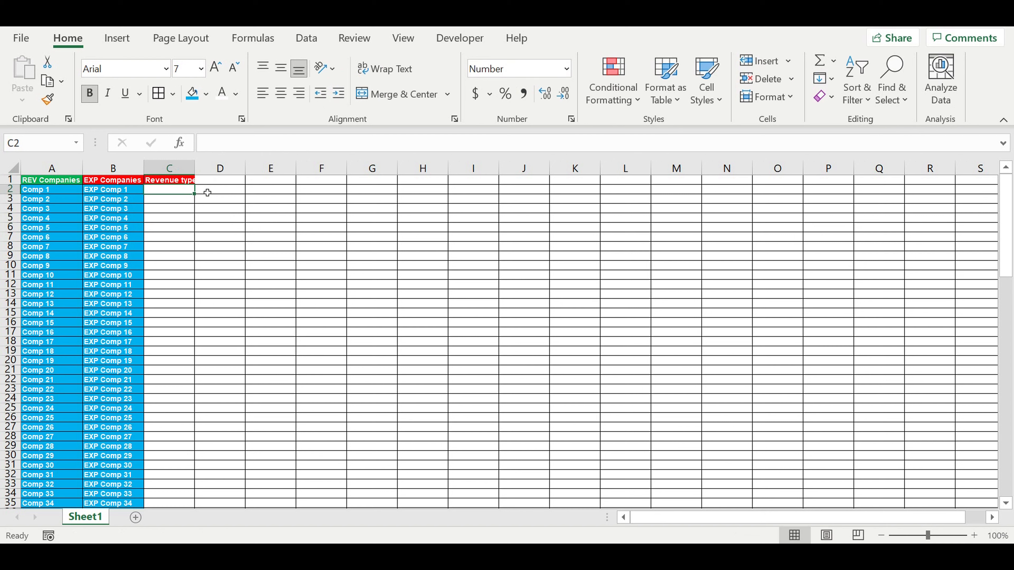
# Step: Enter the heading "Expenses types" in D1 and widen column D
pyautogui.click(224, 184)
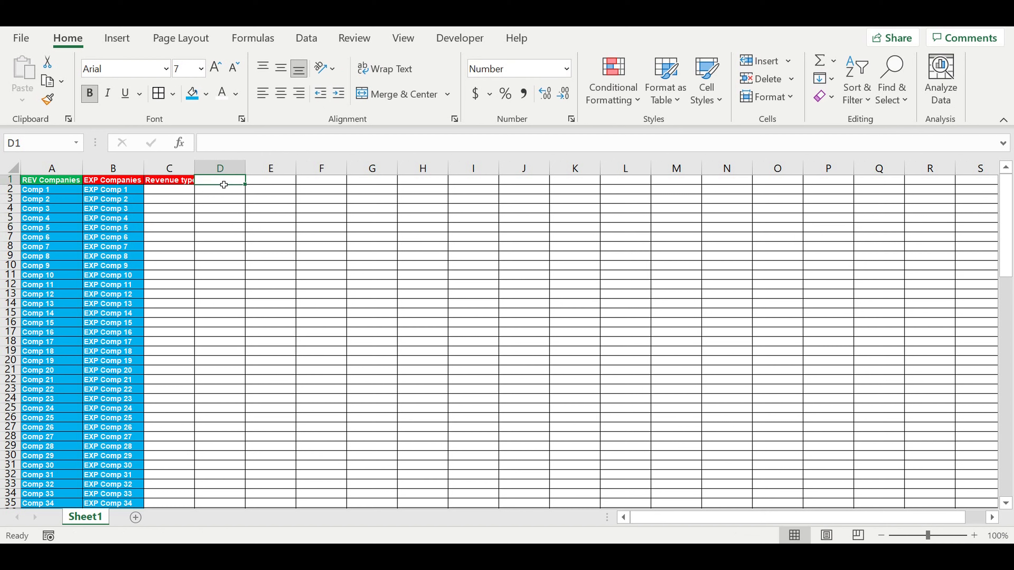
pyautogui.write('Expenses types')
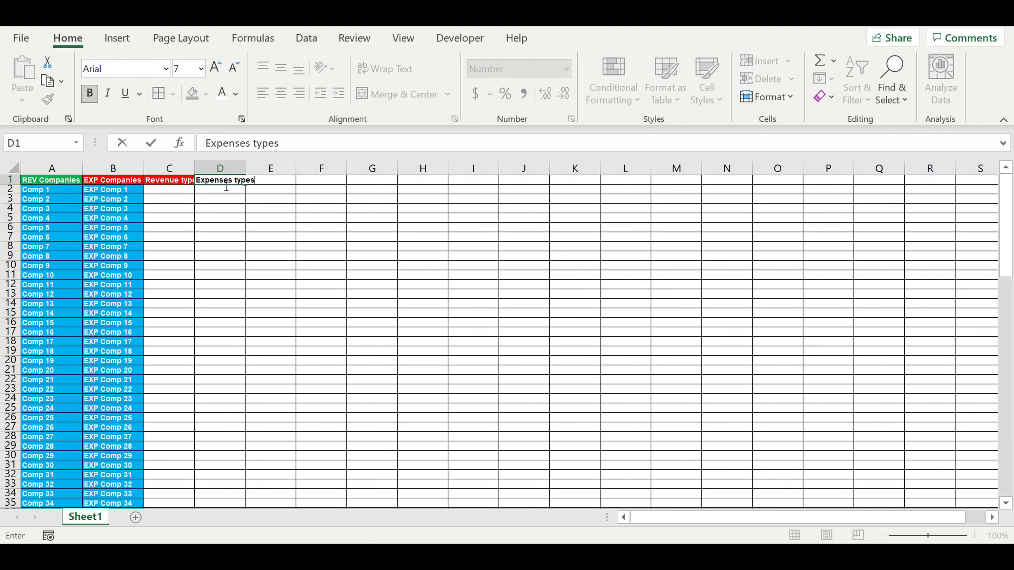
pyautogui.press('Return')
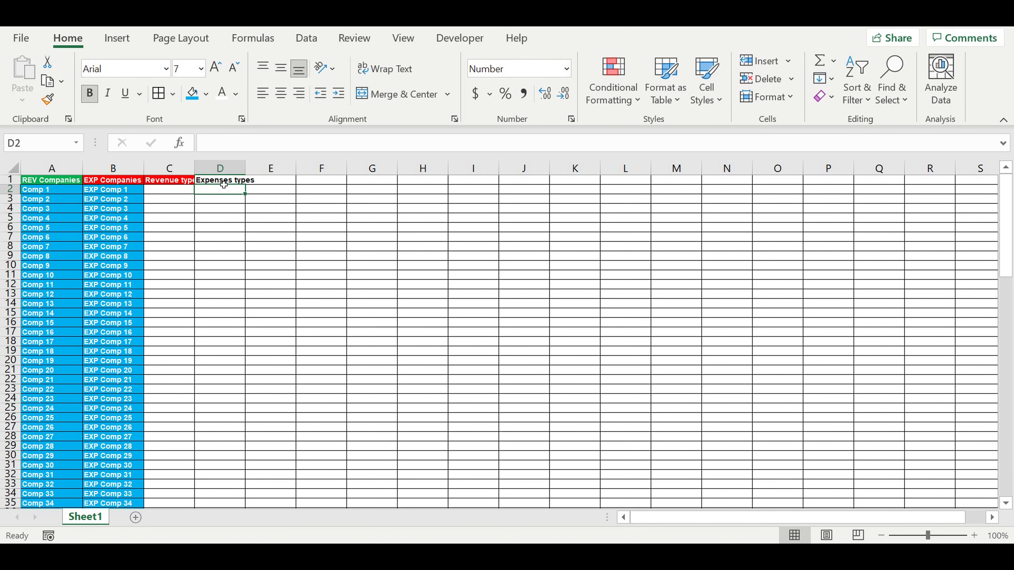
pyautogui.moveTo(247, 174); pyautogui.dragTo(258, 174)
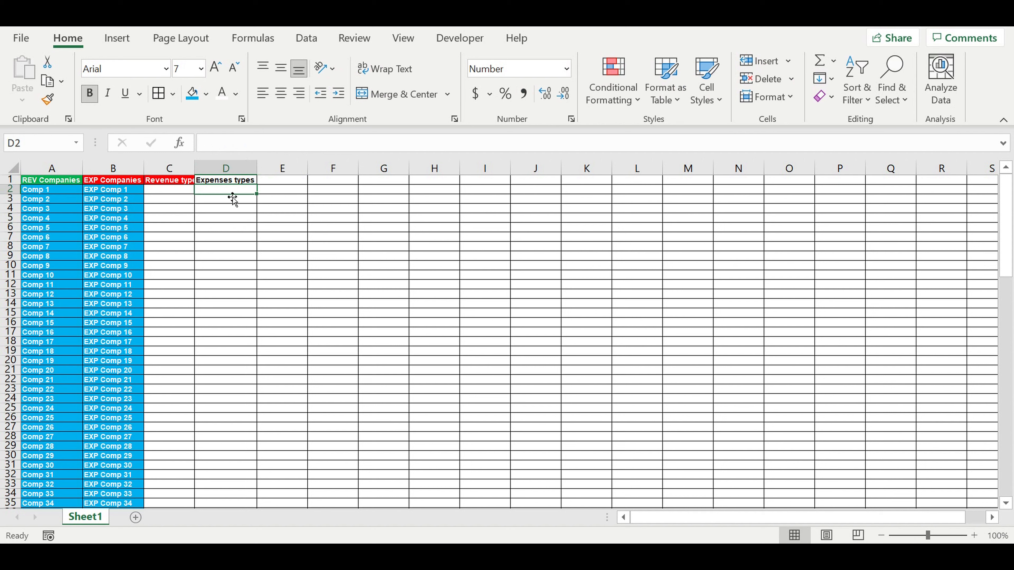
# Step: Give the C1 heading a bright green custom fill with black text and widen column C
pyautogui.click(224, 181)
pyautogui.click(169, 180)
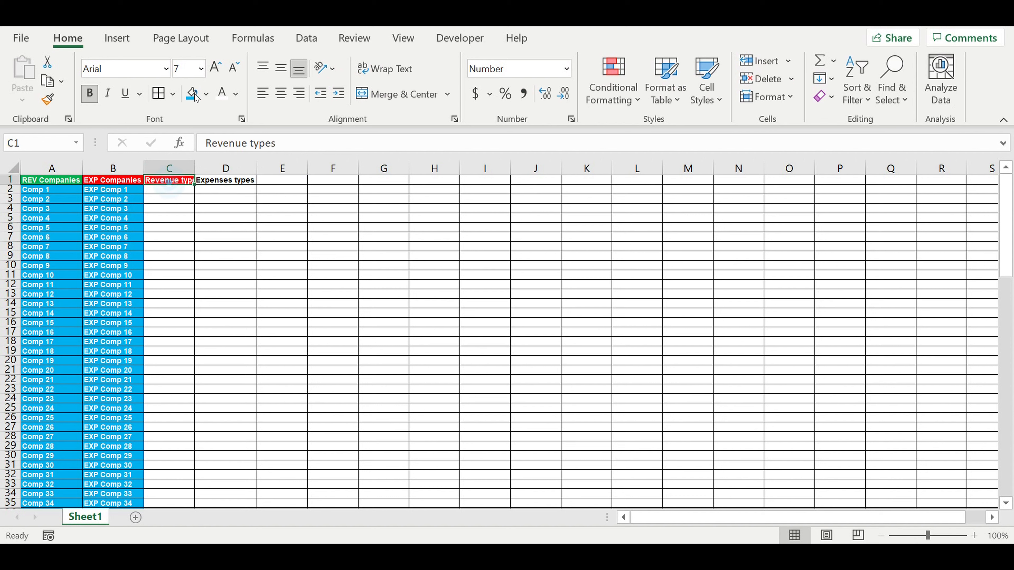
pyautogui.click(207, 94)
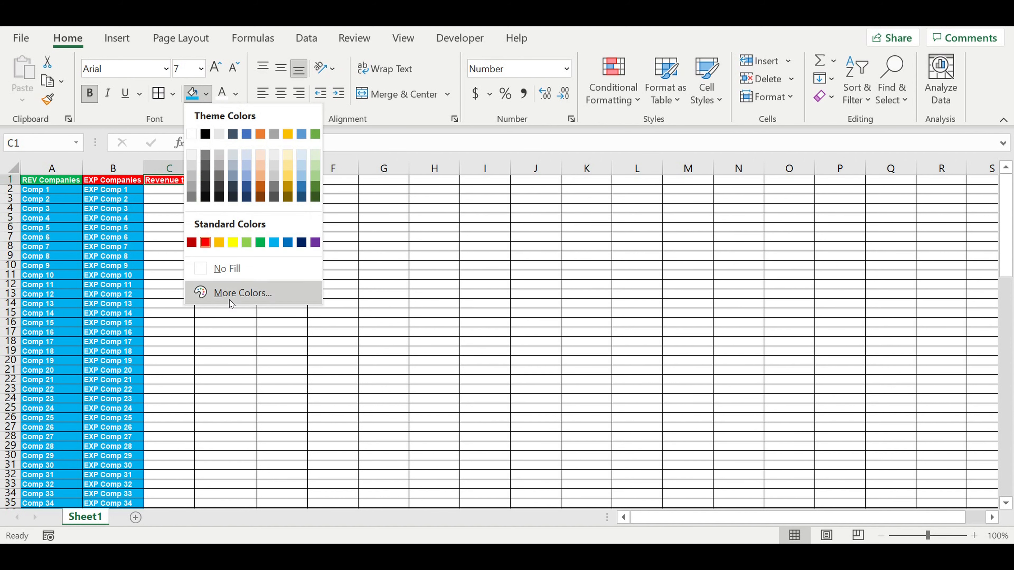
pyautogui.click(223, 291)
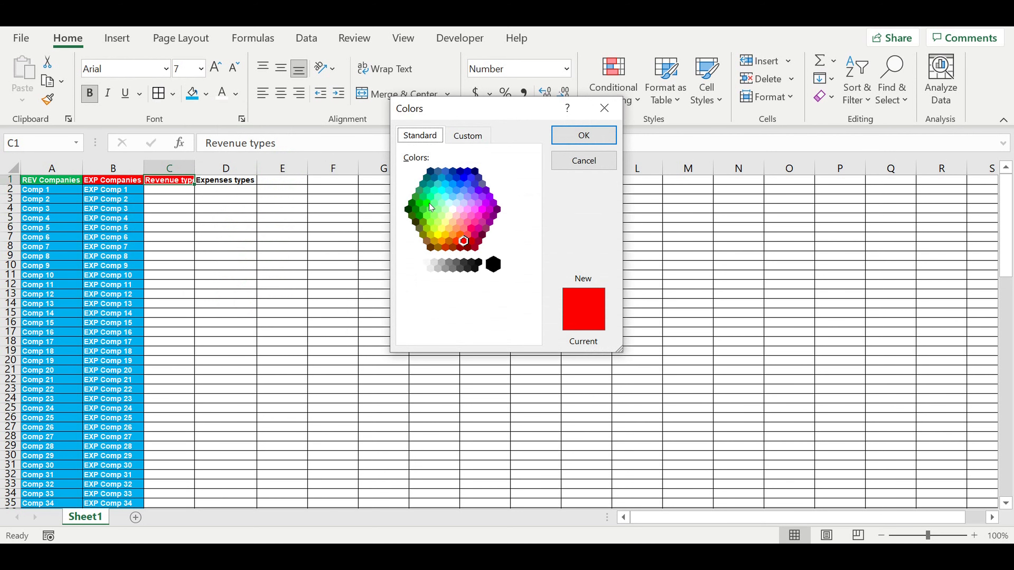
pyautogui.click(429, 203)
pyautogui.click(584, 135)
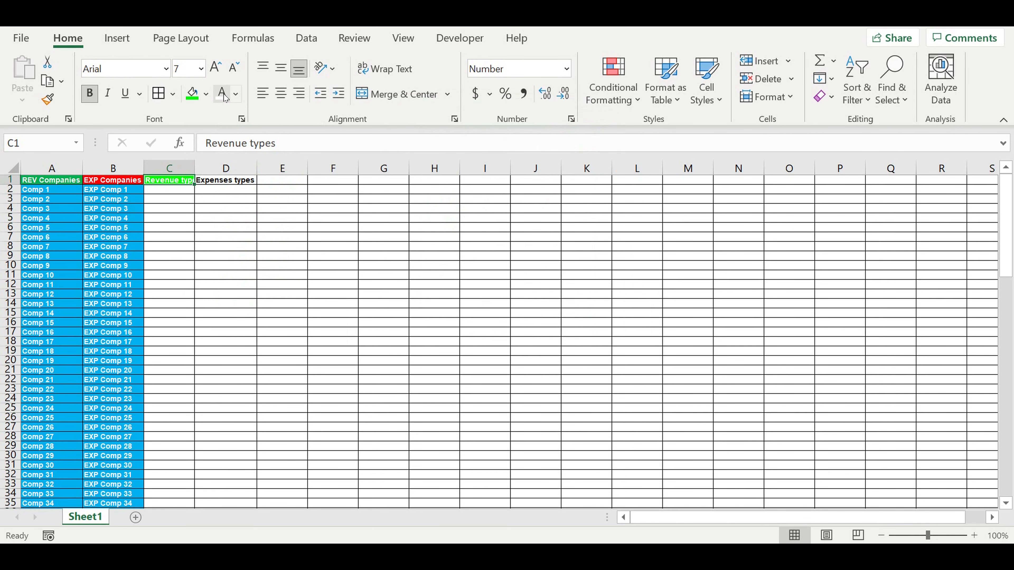
pyautogui.click(236, 94)
pyautogui.click(233, 116)
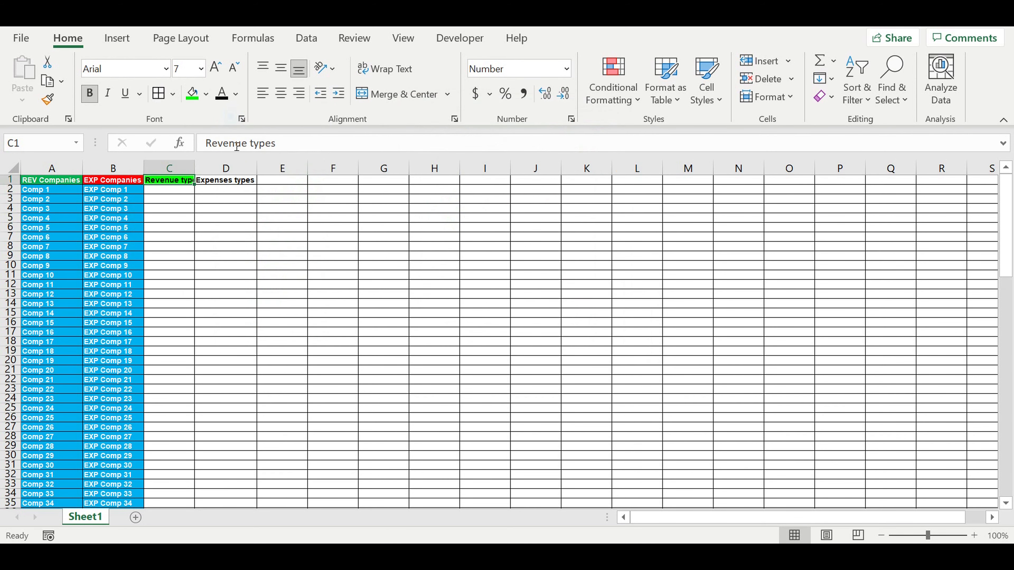
pyautogui.moveTo(195, 170); pyautogui.dragTo(204, 170)
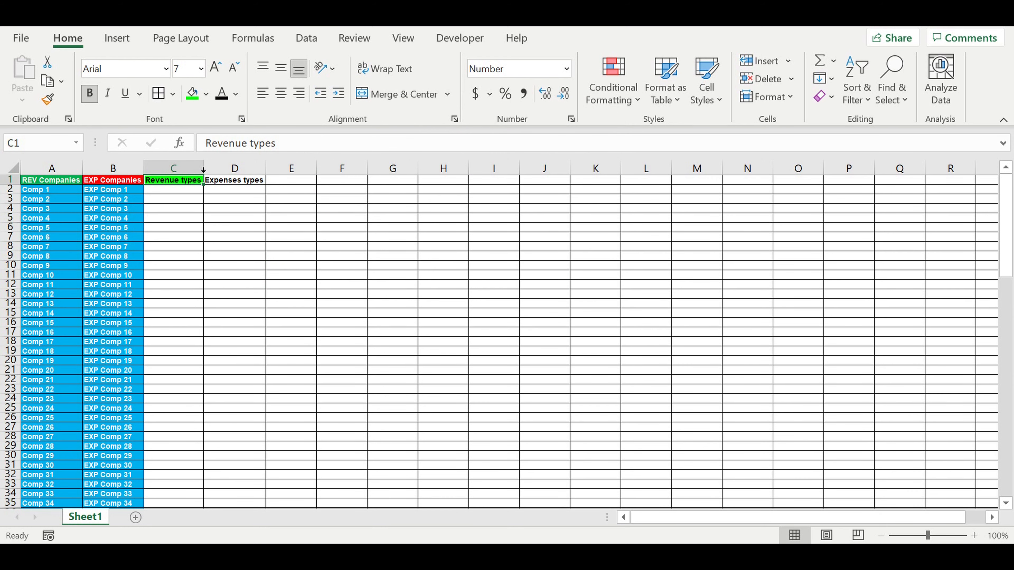
# Step: Give the D1 heading a magenta custom fill with white text
pyautogui.click(246, 184)
pyautogui.click(206, 94)
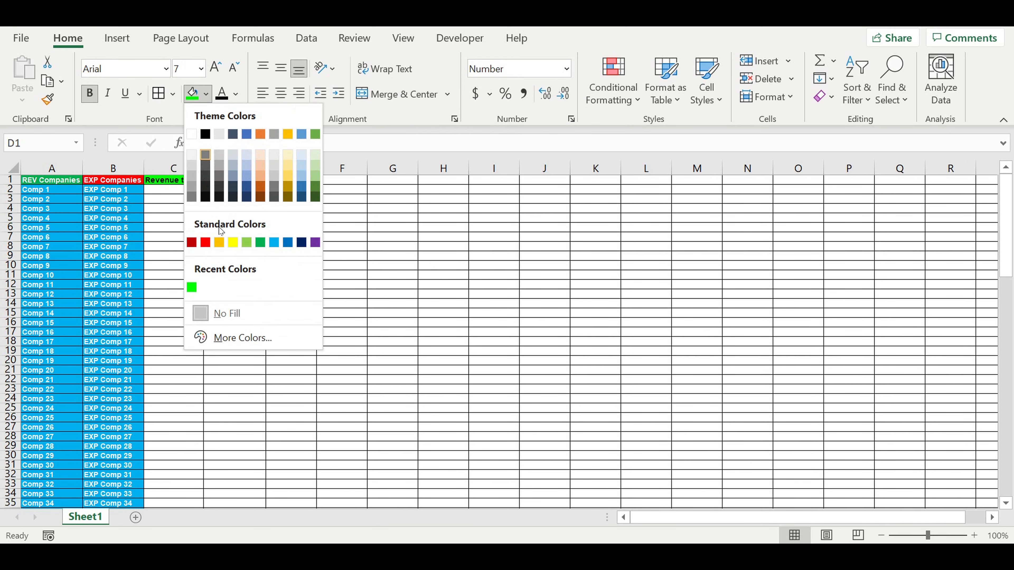
pyautogui.click(230, 332)
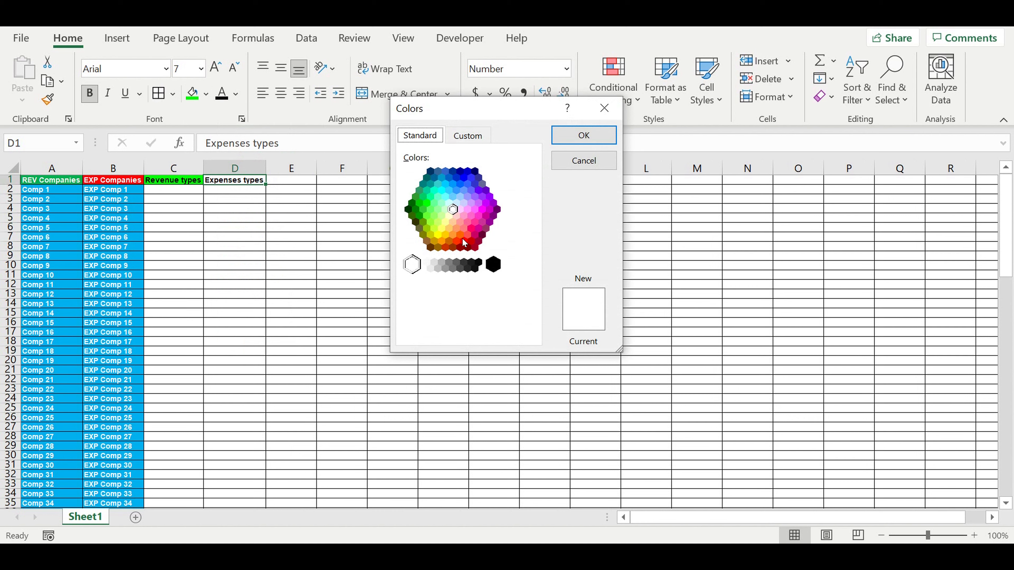
pyautogui.click(475, 234)
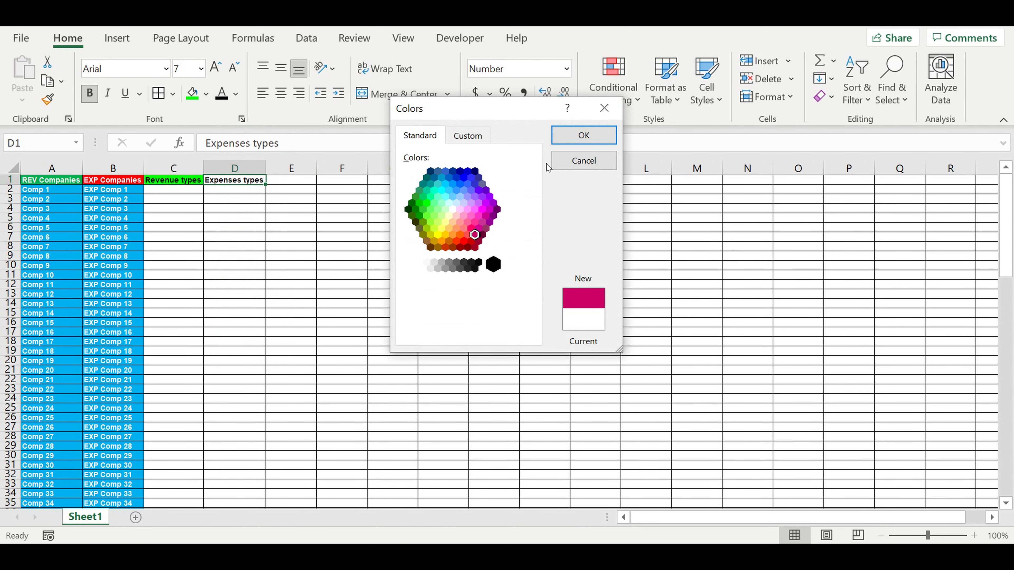
pyautogui.click(574, 137)
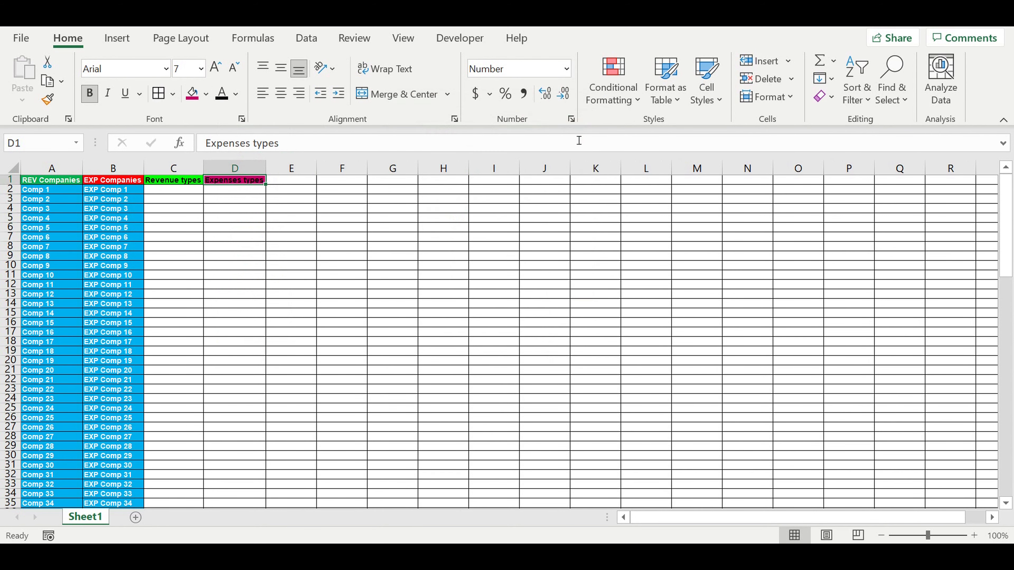
pyautogui.click(235, 93)
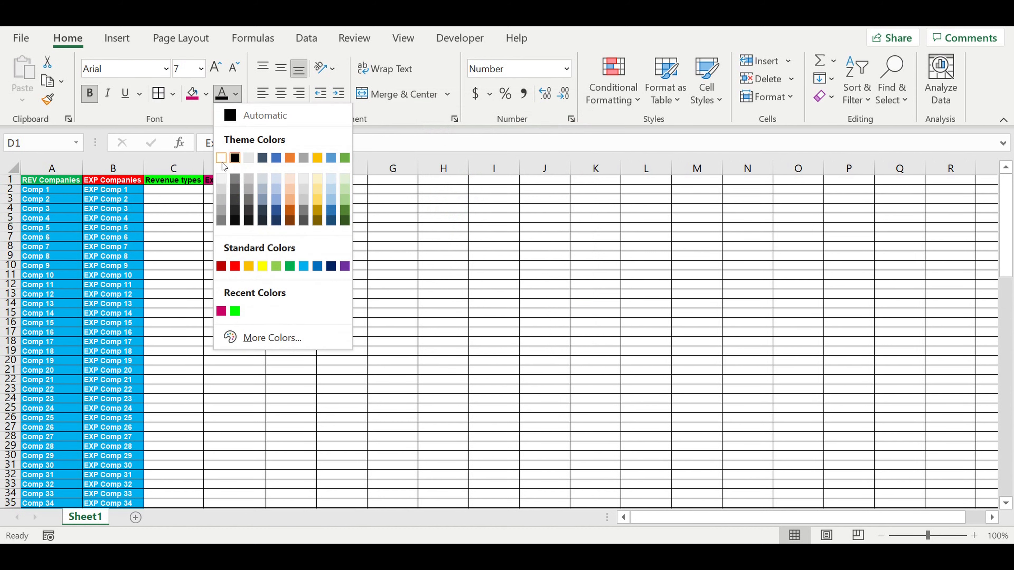
pyautogui.click(227, 170)
pyautogui.press('Right')
# Step: Enter "Revenue type 15" in C2
pyautogui.click(180, 192)
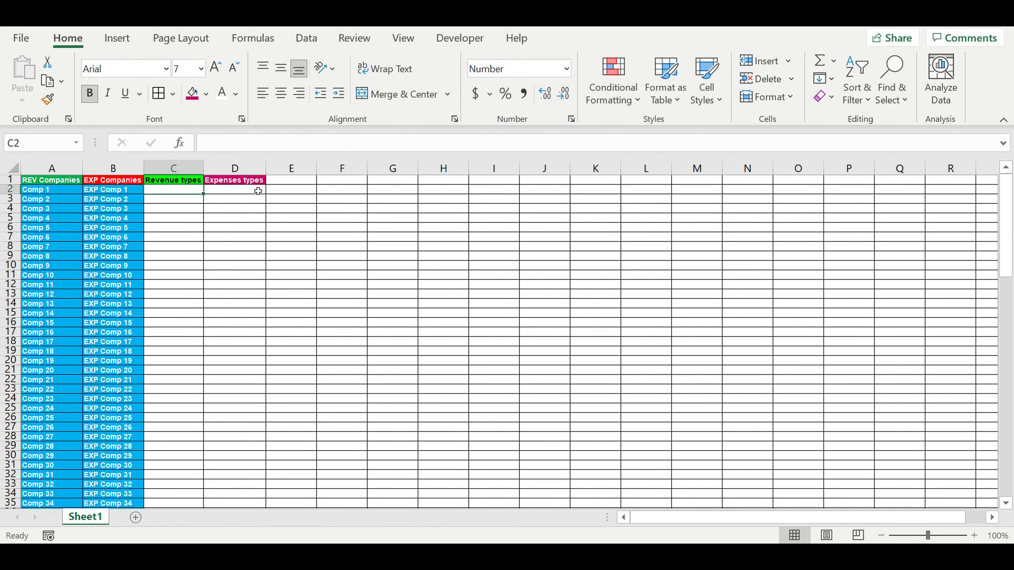
pyautogui.write('Revenue')
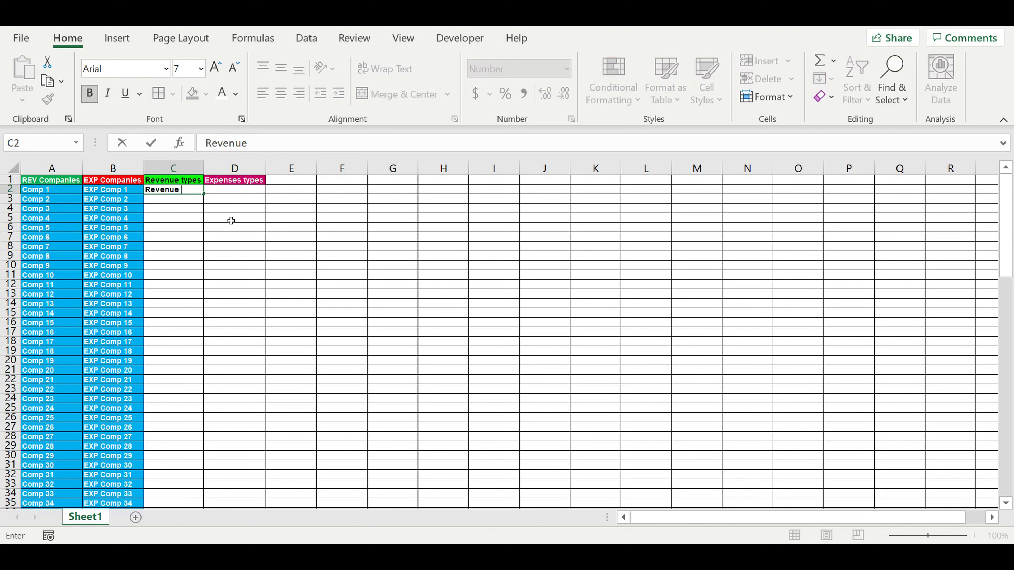
pyautogui.write(' type 15')
pyautogui.press('Return')
# Step: Select Comp 1 through Comp 25 in column A to examine the range
pyautogui.click(184, 193)
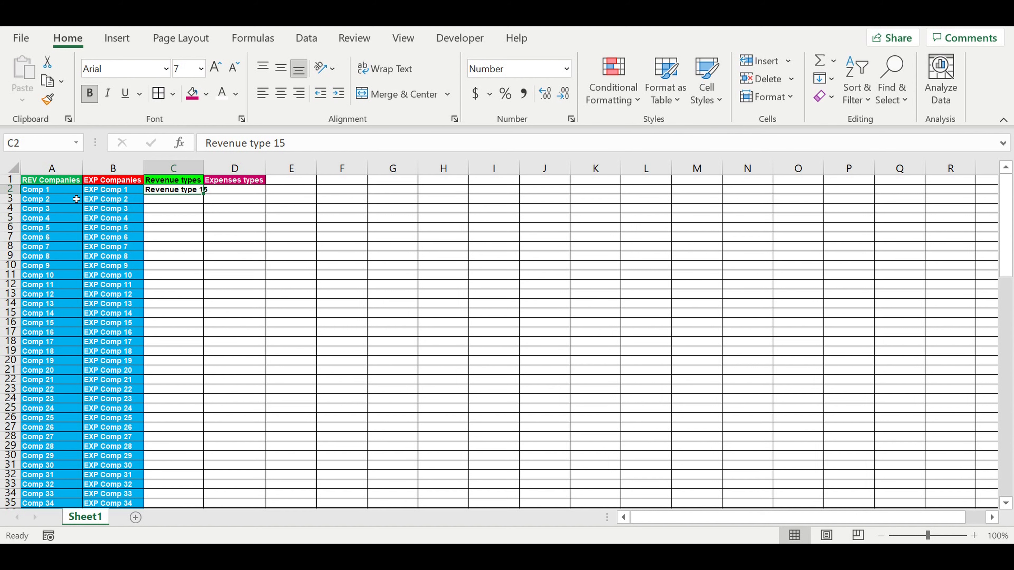
pyautogui.moveTo(40, 192); pyautogui.dragTo(34, 427)
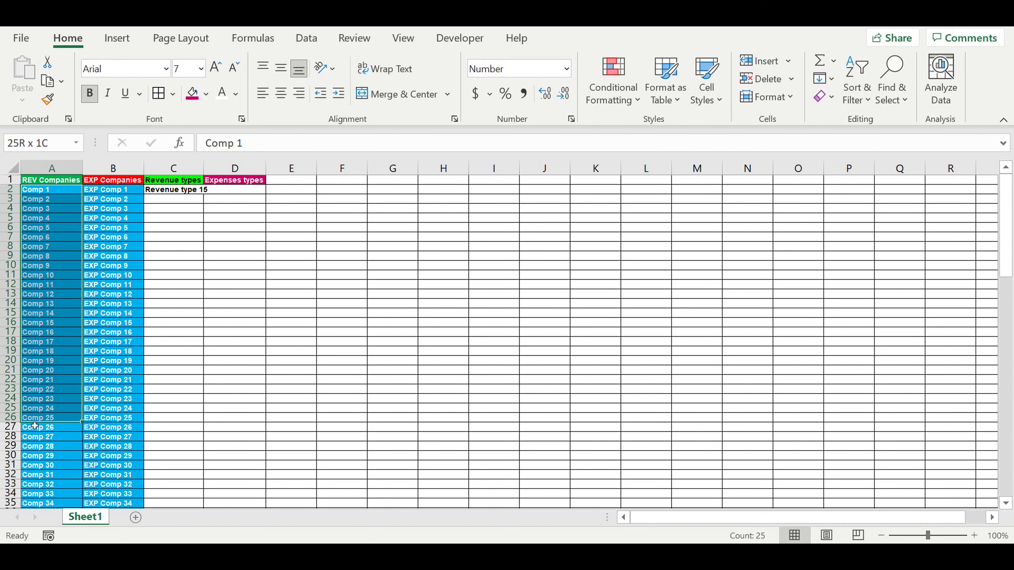
pyautogui.click(52, 246)
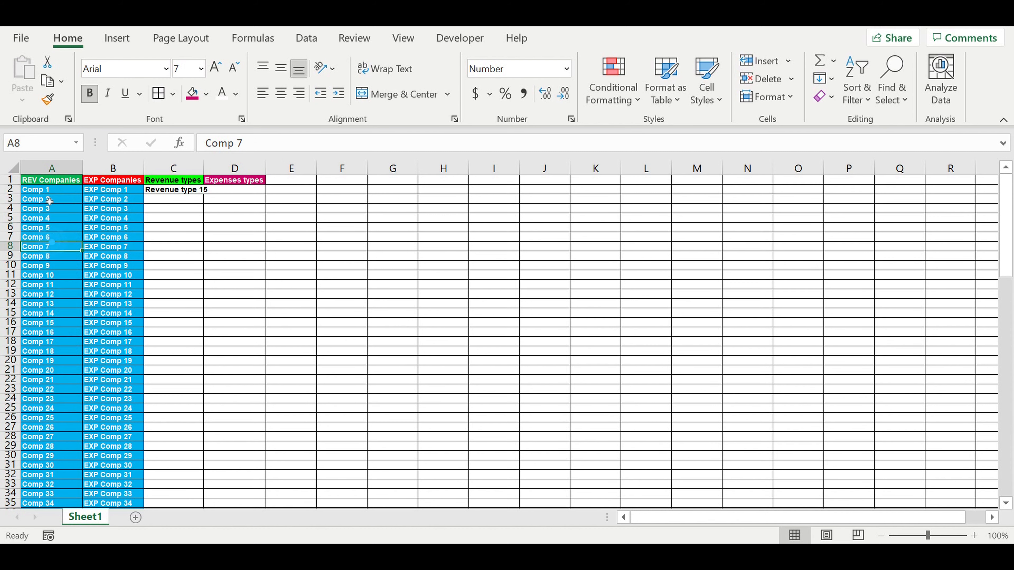
pyautogui.click(160, 219)
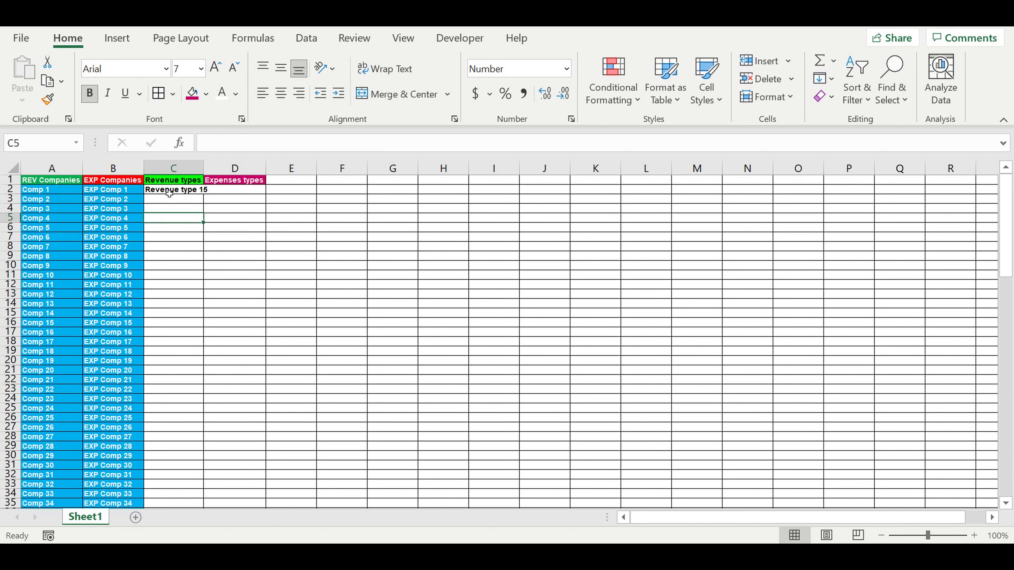
# Step: Fill C2 into C3 and edit C2 to read "Revenue type 1"
pyautogui.click(164, 190)
pyautogui.moveTo(205, 201); pyautogui.dragTo(205, 211)
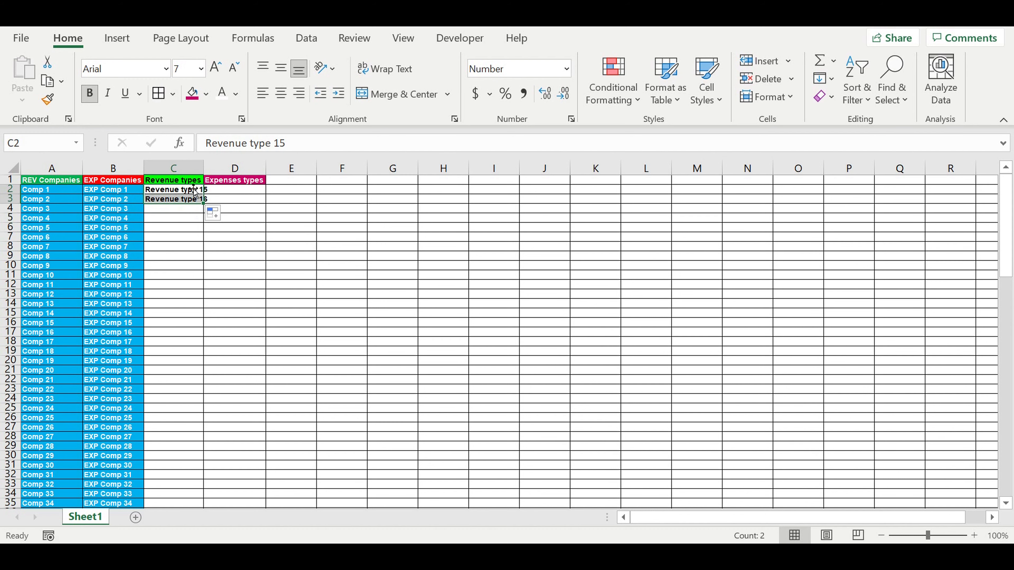
pyautogui.click(294, 144)
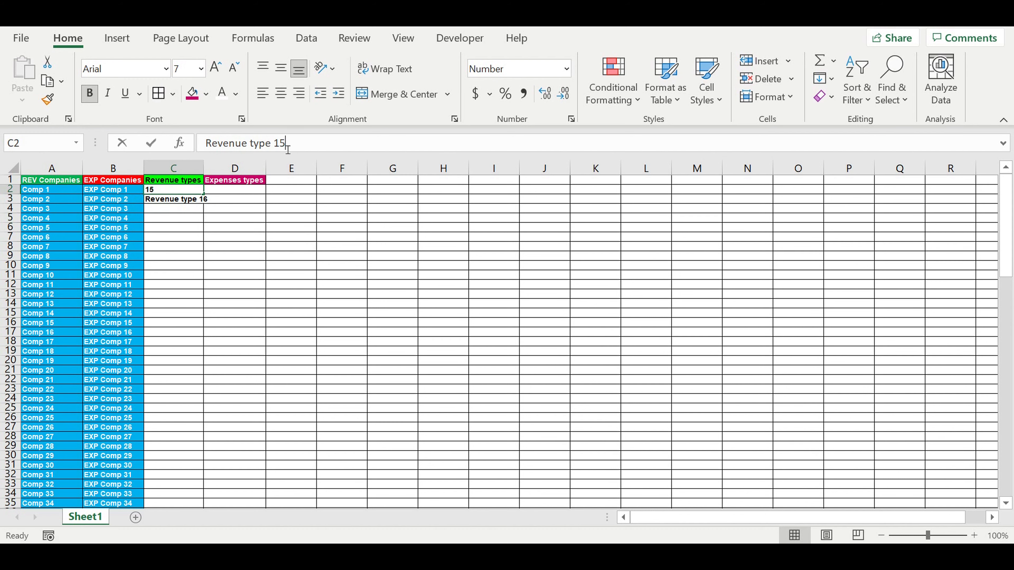
pyautogui.press('BackSpace')
pyautogui.press('Return')
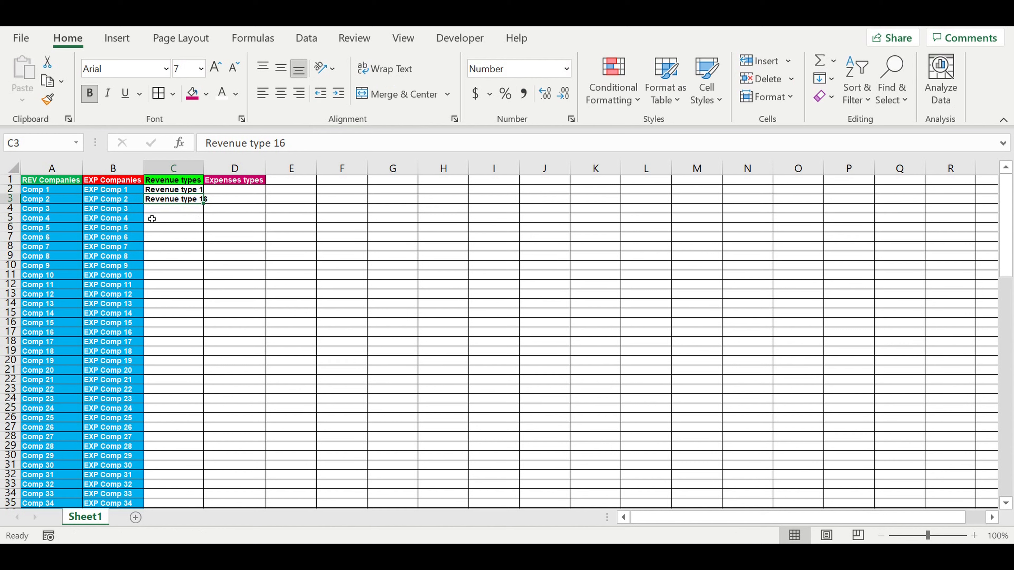
# Step: Autofit column C and give C2 a blue fill with white text
pyautogui.click(178, 190)
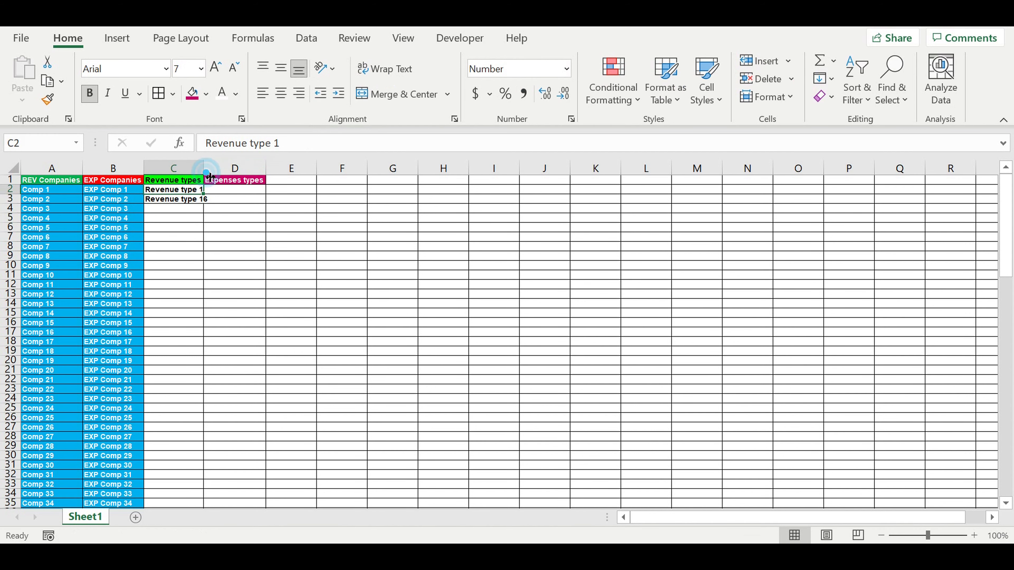
pyautogui.doubleClick(204, 168)
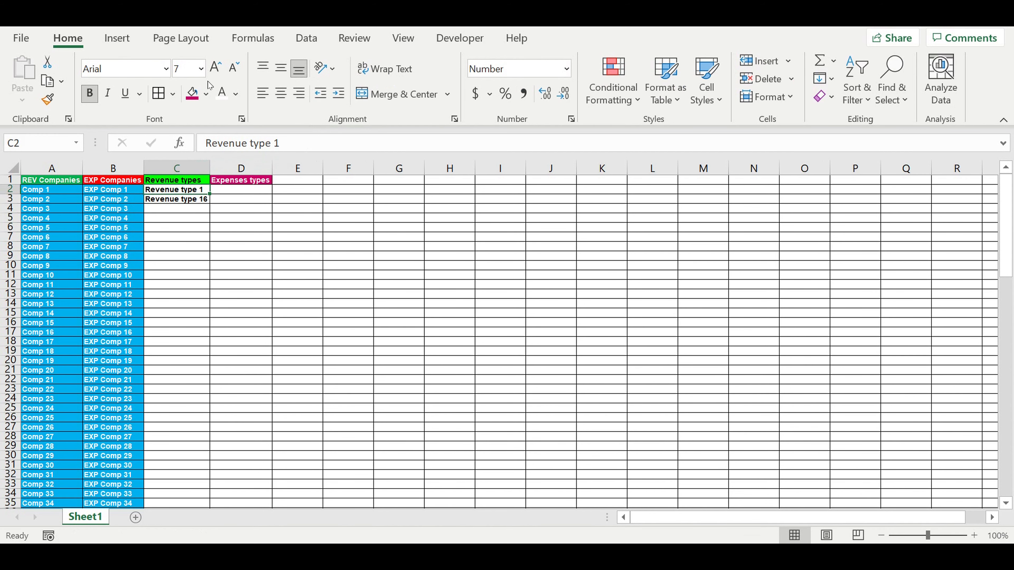
pyautogui.click(222, 93)
pyautogui.click(206, 93)
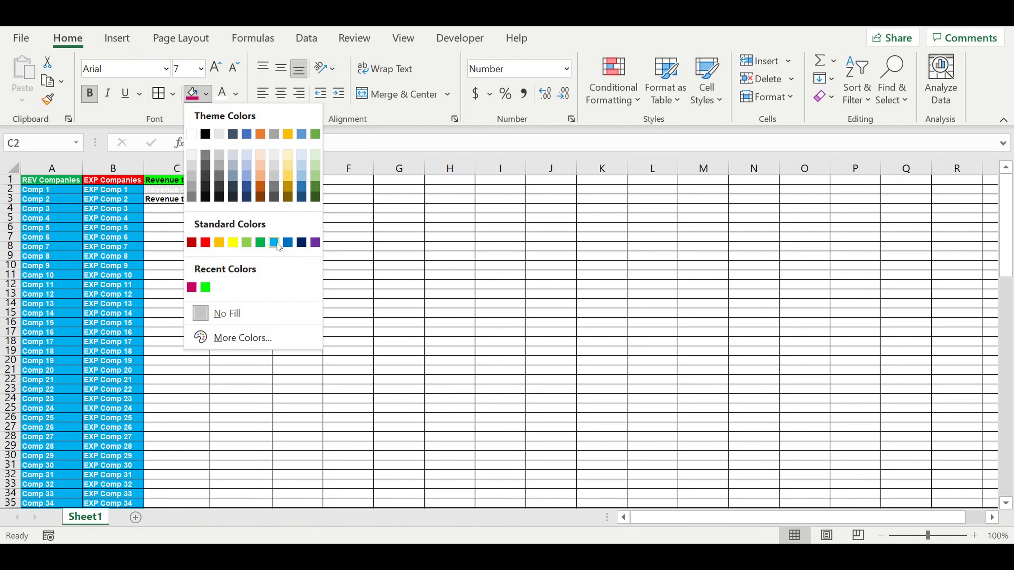
pyautogui.click(274, 242)
# Step: Fill C2 down column C through row 16
pyautogui.moveTo(216, 196); pyautogui.dragTo(208, 328)
pyautogui.click(300, 304)
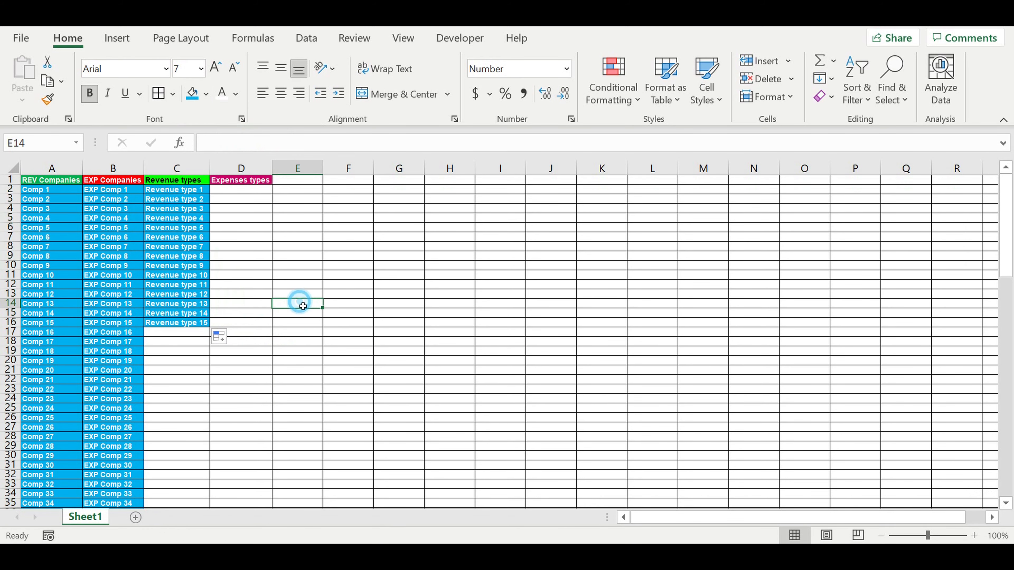
pyautogui.click(175, 199)
pyautogui.click(171, 191)
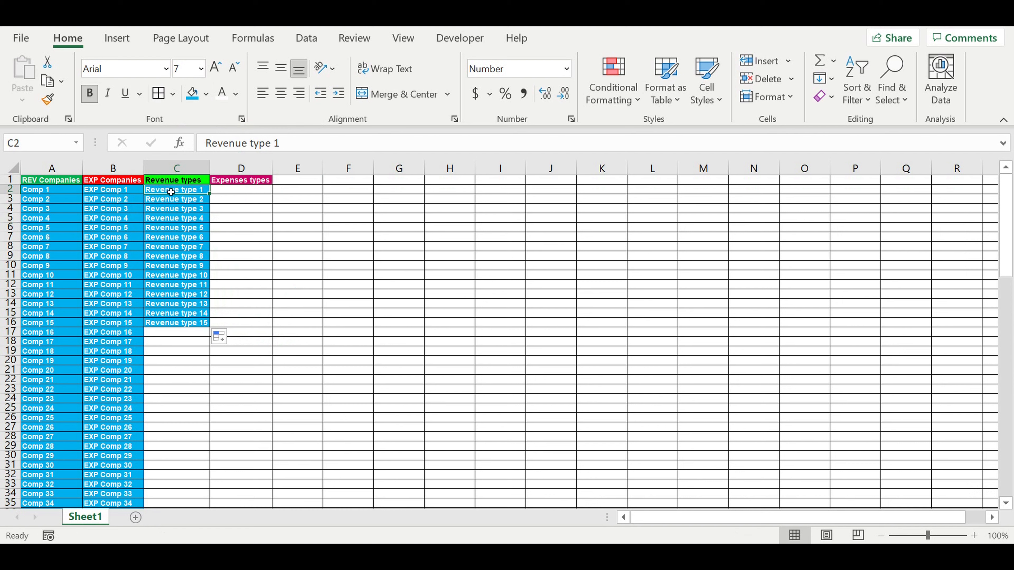
# Step: Enter "Expenses type" in D2
pyautogui.click(231, 191)
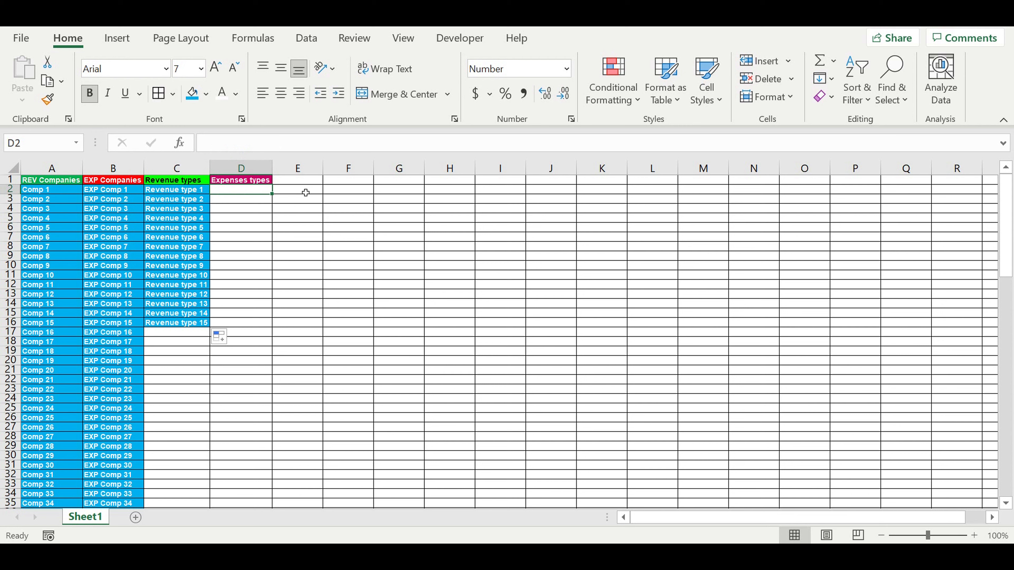
pyautogui.write('Expenses ty')
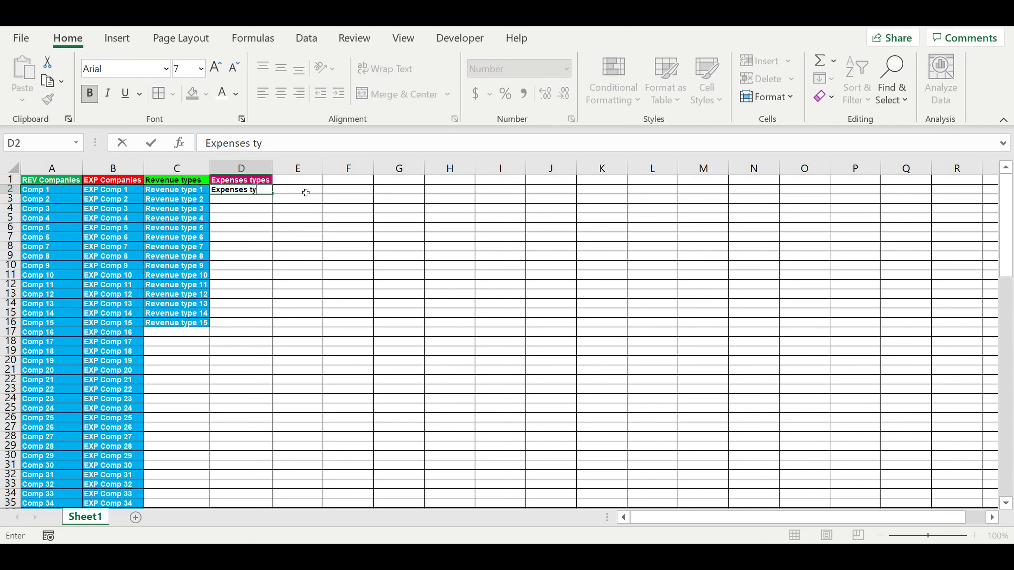
pyautogui.write('pe')
pyautogui.press('Return')
# Step: Give D2 a blue fill with white text and fill it down column D through row 16
pyautogui.click(227, 190)
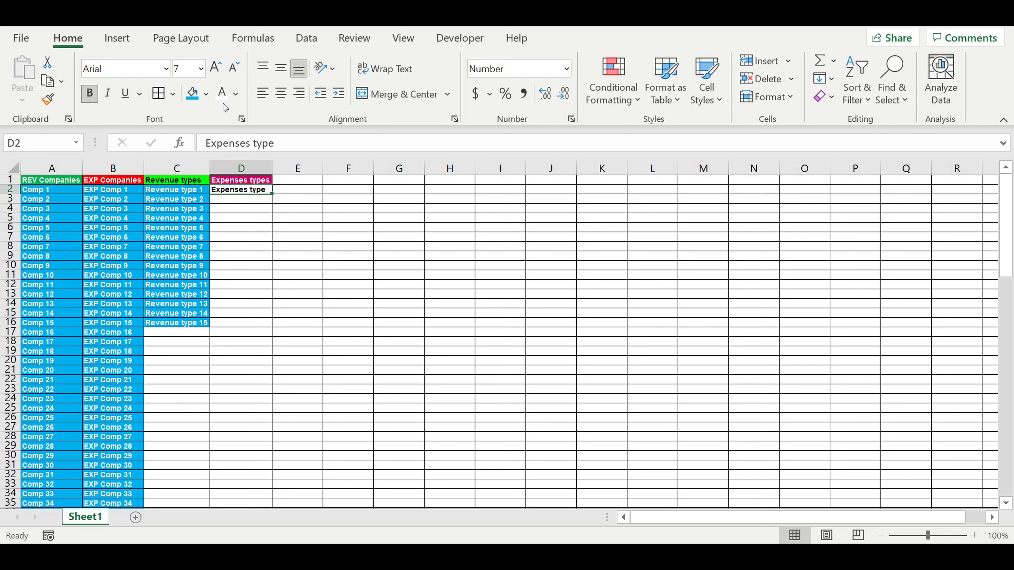
pyautogui.click(192, 94)
pyautogui.click(223, 93)
pyautogui.moveTo(275, 198); pyautogui.dragTo(265, 332)
pyautogui.click(313, 267)
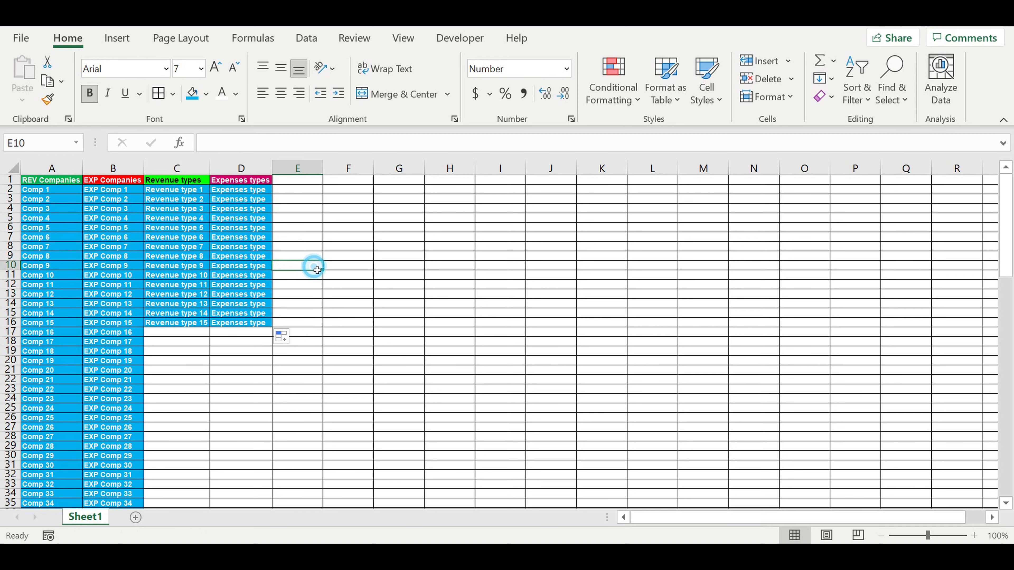
# Step: Enter the heading "Status" in E1
pyautogui.click(295, 180)
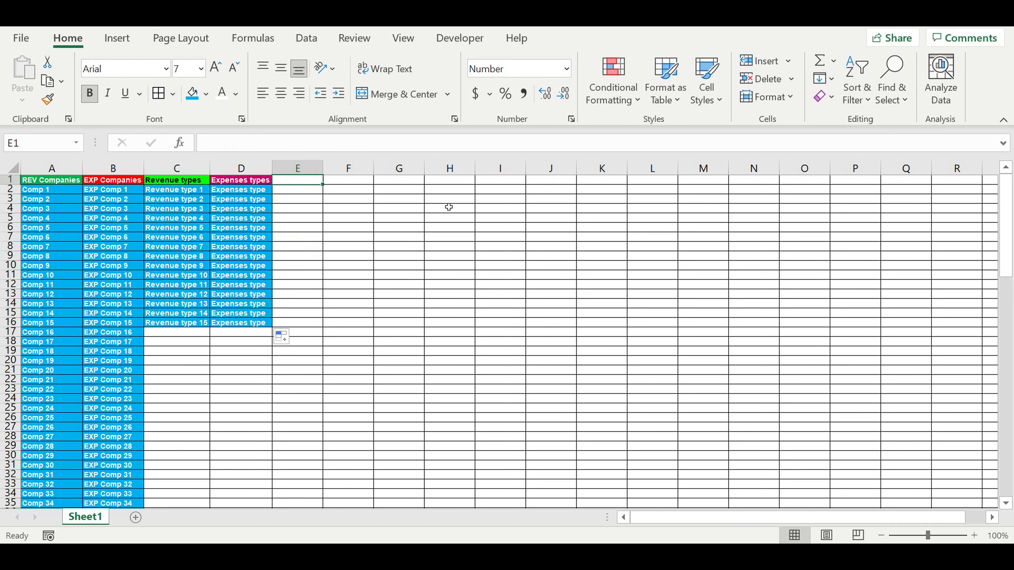
pyautogui.write('S')
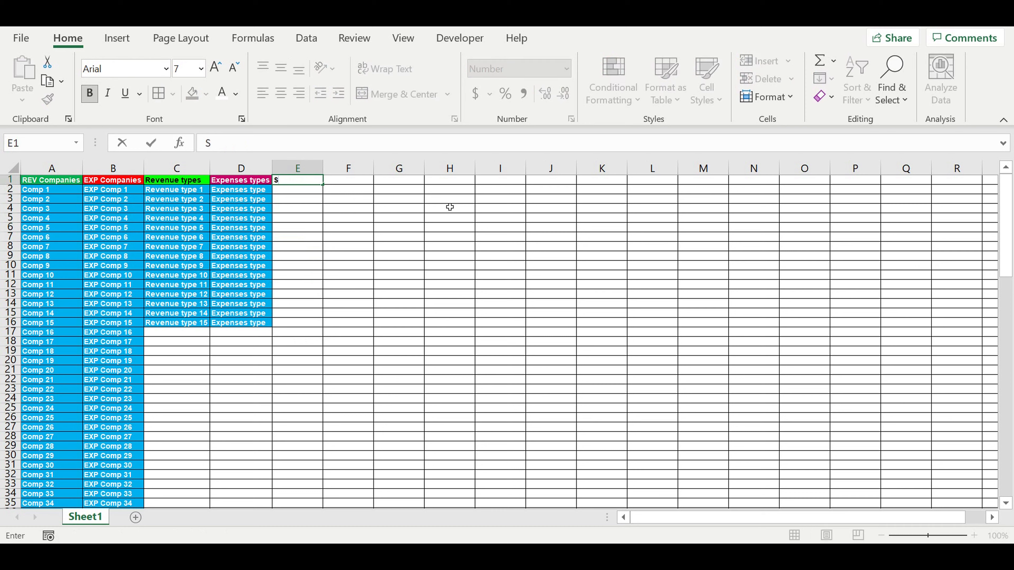
pyautogui.write('tatus')
pyautogui.click(326, 228)
# Step: Give E1 a light blue fill and centre its text
pyautogui.click(301, 182)
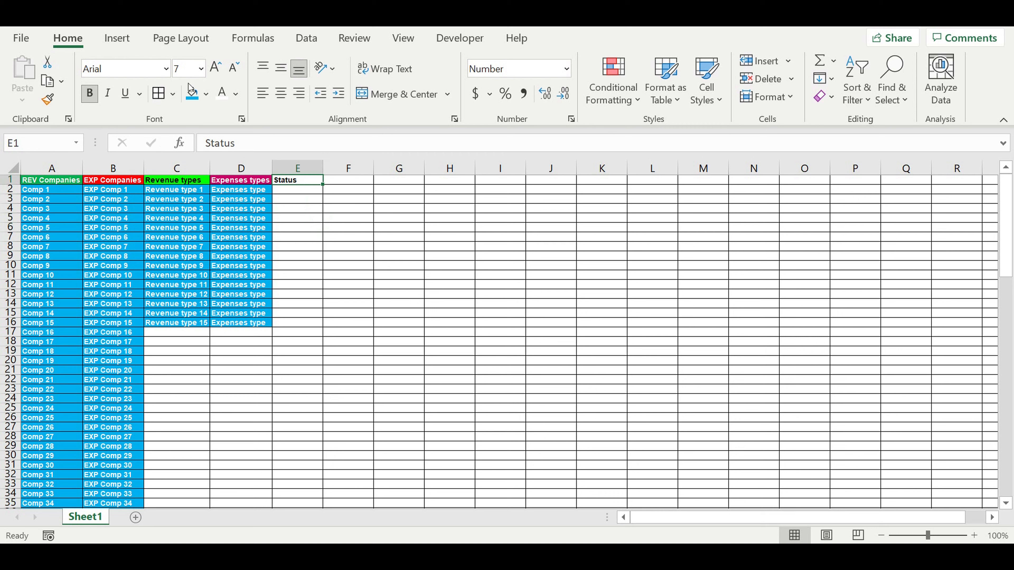
pyautogui.click(207, 94)
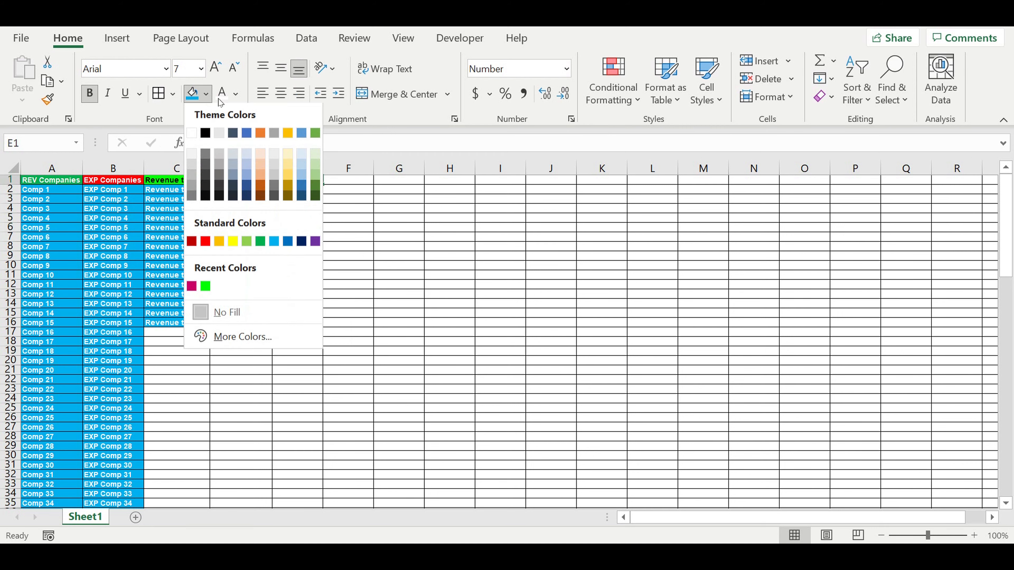
pyautogui.click(302, 156)
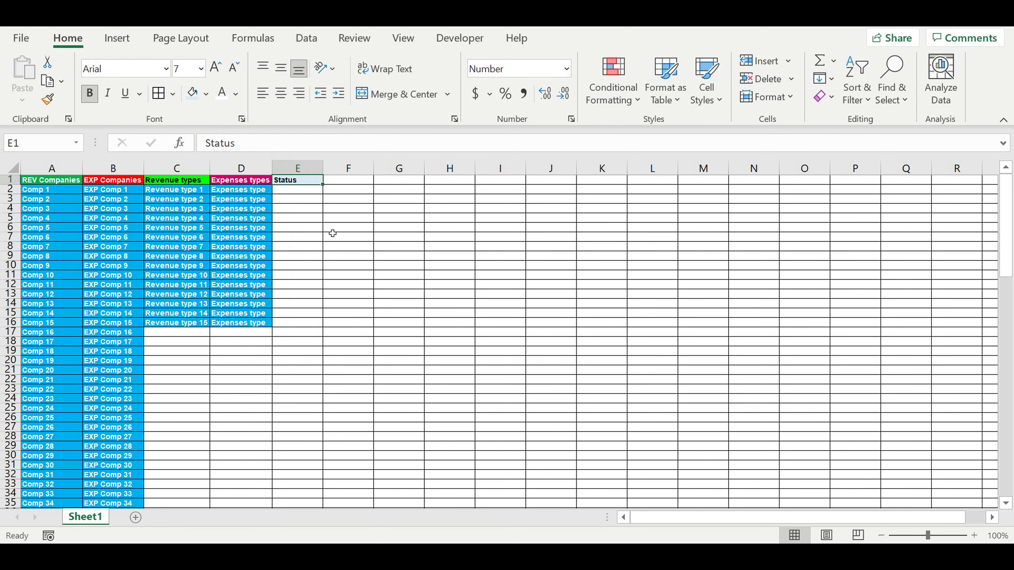
pyautogui.click(281, 93)
pyautogui.click(368, 236)
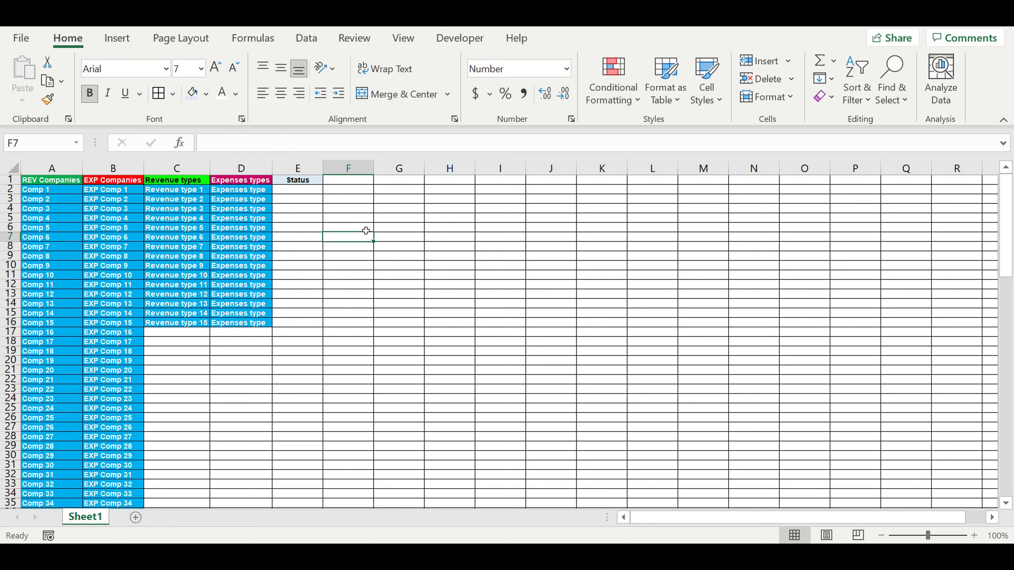
# Step: Enter "revenue" in E2 and "expense" in E3
pyautogui.click(356, 197)
pyautogui.click(292, 192)
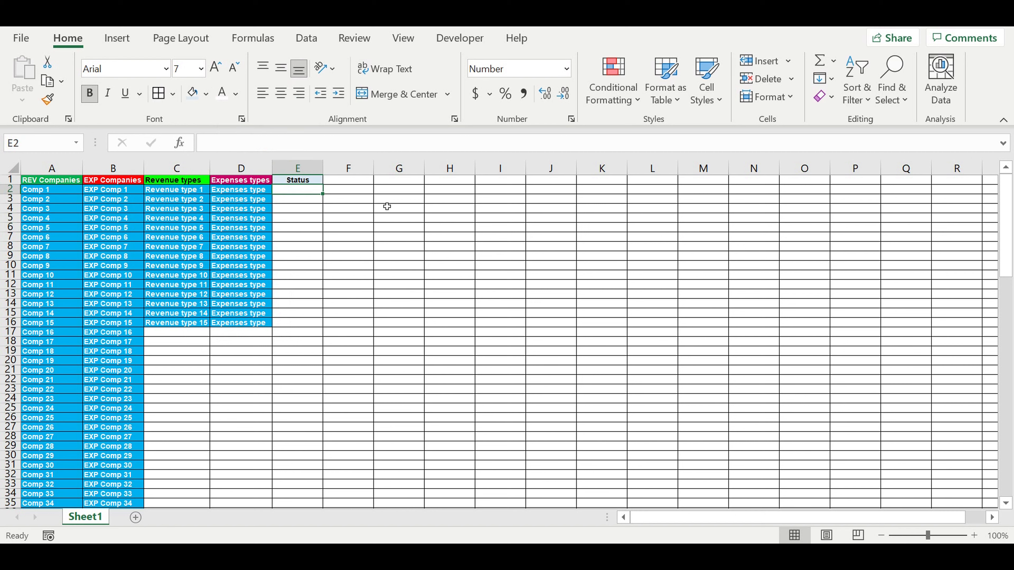
pyautogui.write('reve')
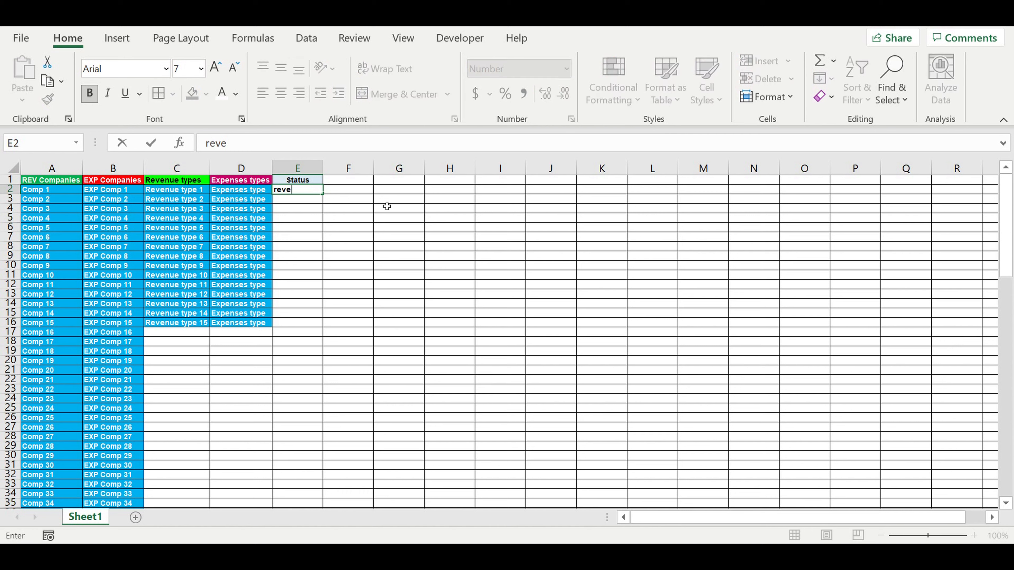
pyautogui.write('nue')
pyautogui.press('Return')
pyautogui.write('expense')
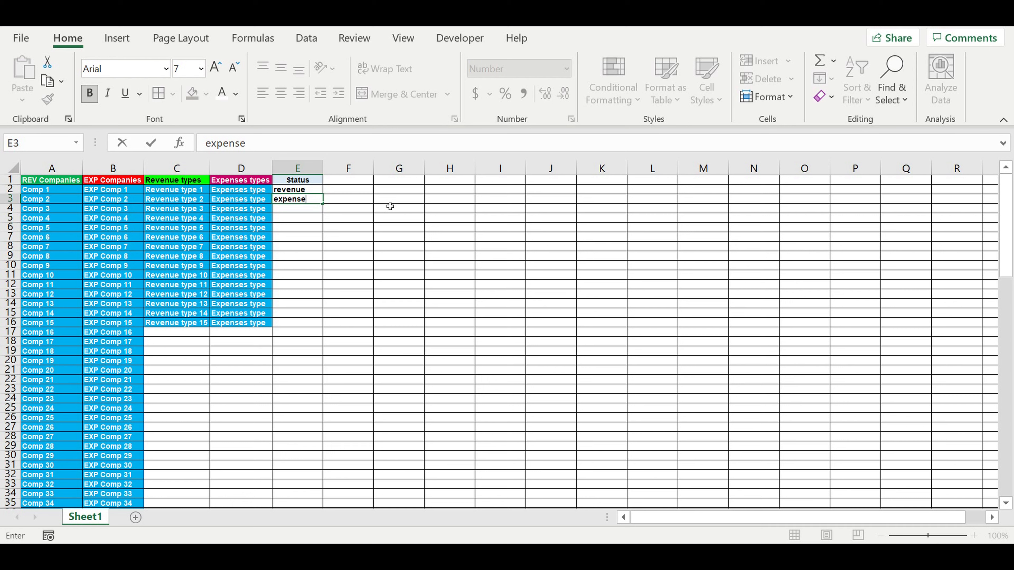
pyautogui.press('Return')
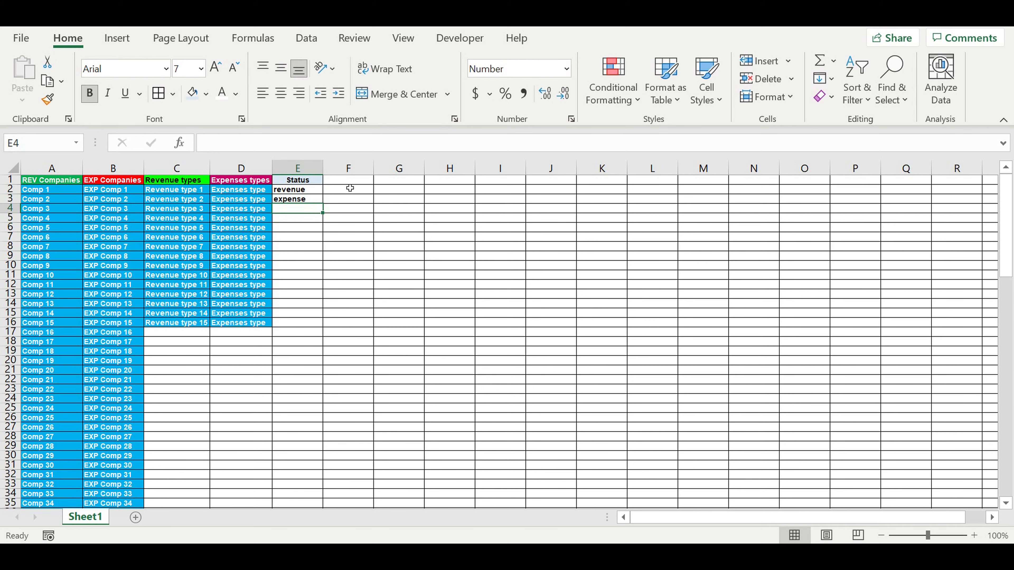
pyautogui.click(313, 185)
pyautogui.hotkey('ctrl', 'shift', 'Down')
pyautogui.hotkey('ctrl', 'shift', 'Down')
pyautogui.click(315, 184)
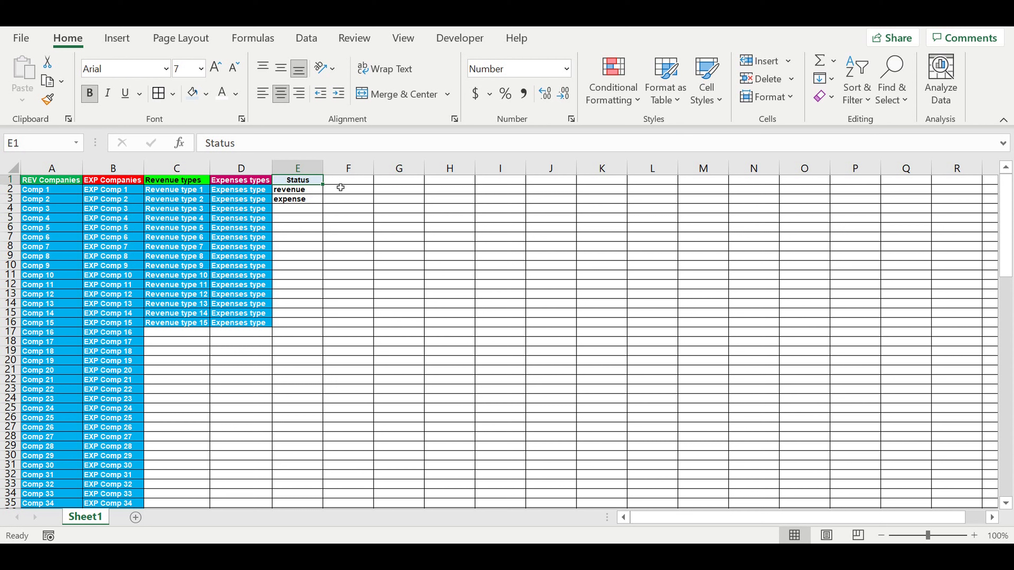
# Step: Enter the headings "Year" in F1 and "Months" in G1
pyautogui.press('Right')
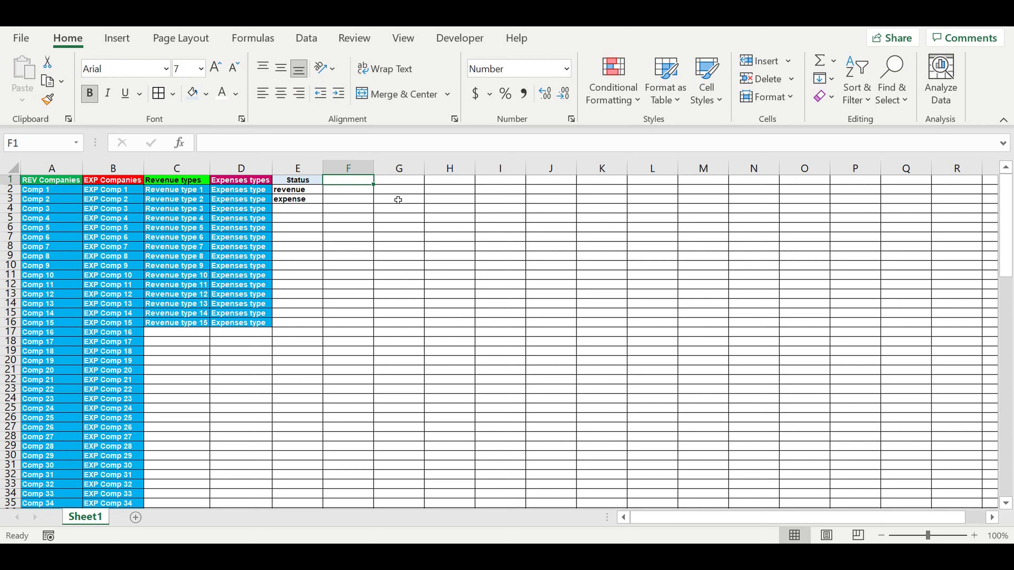
pyautogui.write('Year')
pyautogui.click(400, 183)
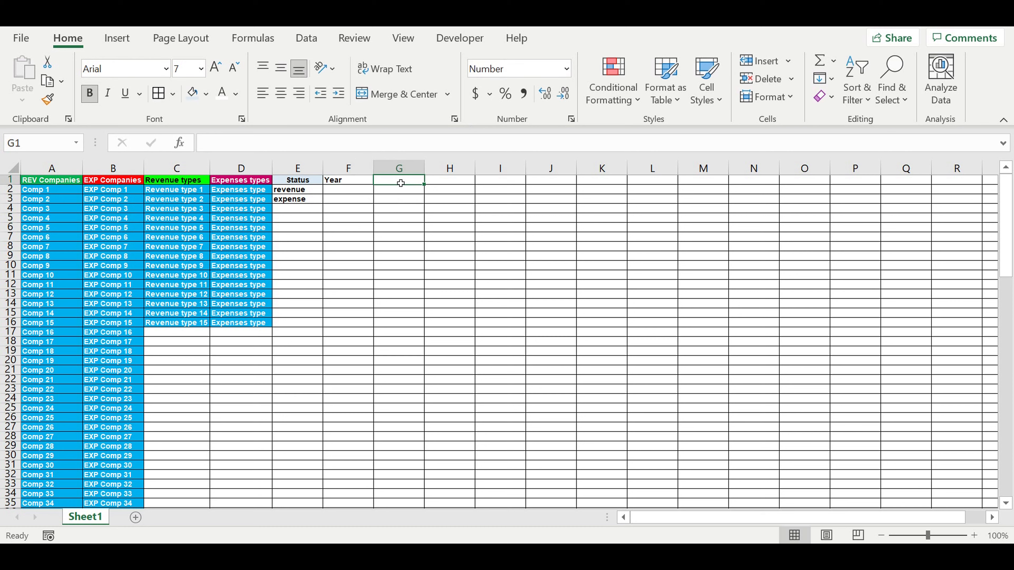
pyautogui.write('Month')
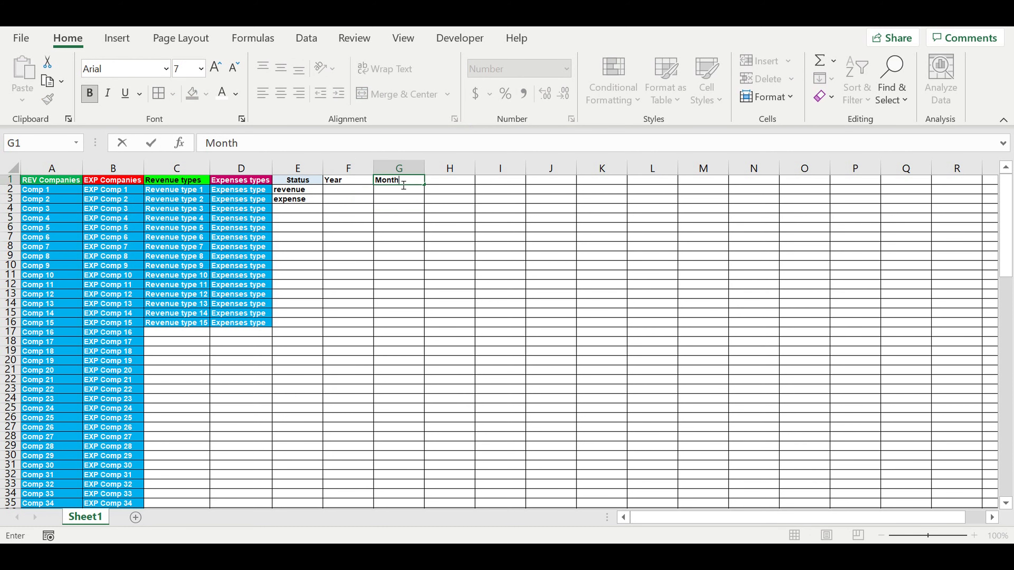
pyautogui.write('s')
pyautogui.press('Return')
# Step: Centre the F1:G1 headings and give them the light blue fill
pyautogui.moveTo(400, 182); pyautogui.dragTo(348, 181)
pyautogui.click(280, 93)
pyautogui.click(192, 93)
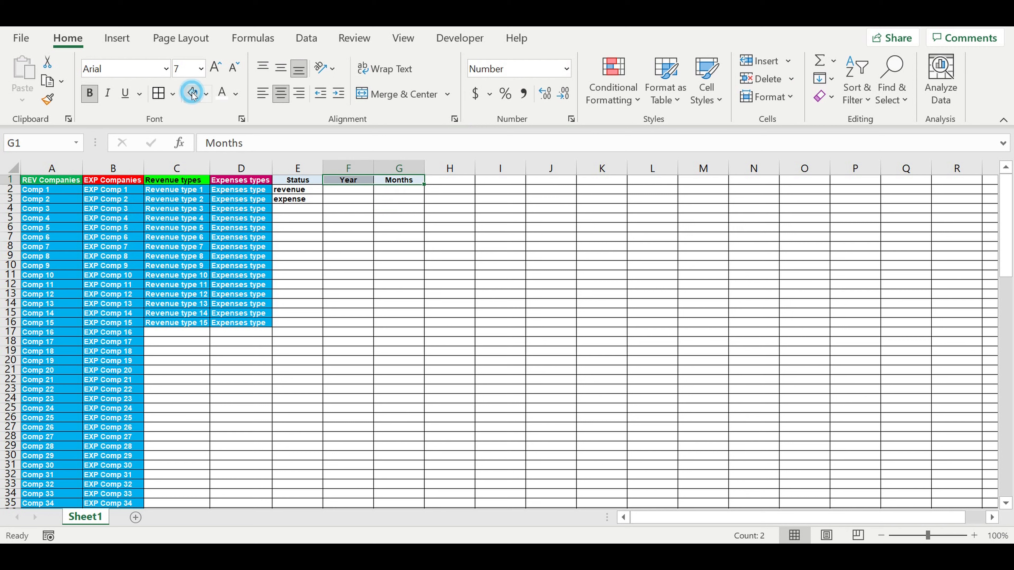
# Step: Enter 2021 in F2 and the formula =F2+1 in F3
pyautogui.click(350, 193)
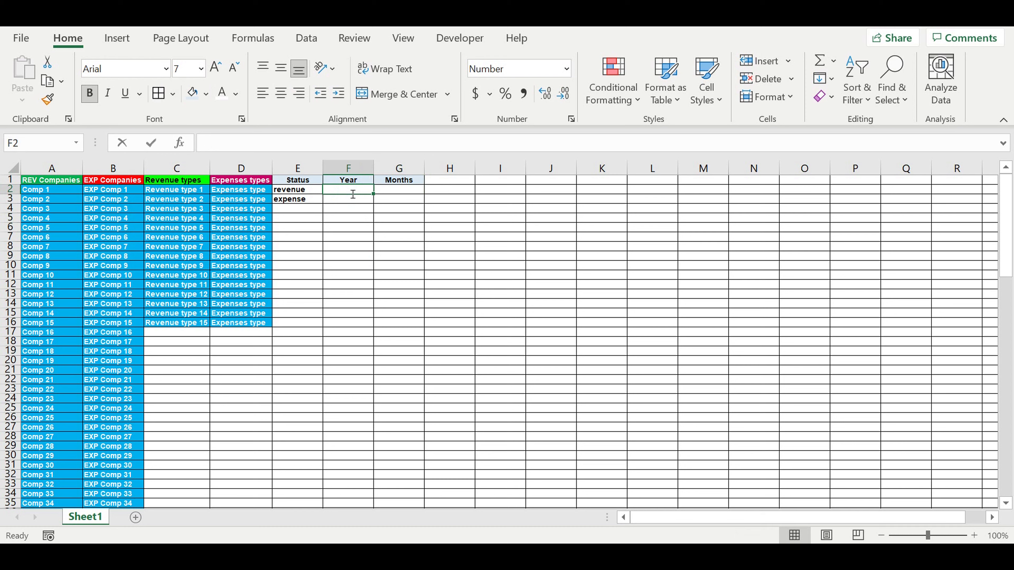
pyautogui.write('2021')
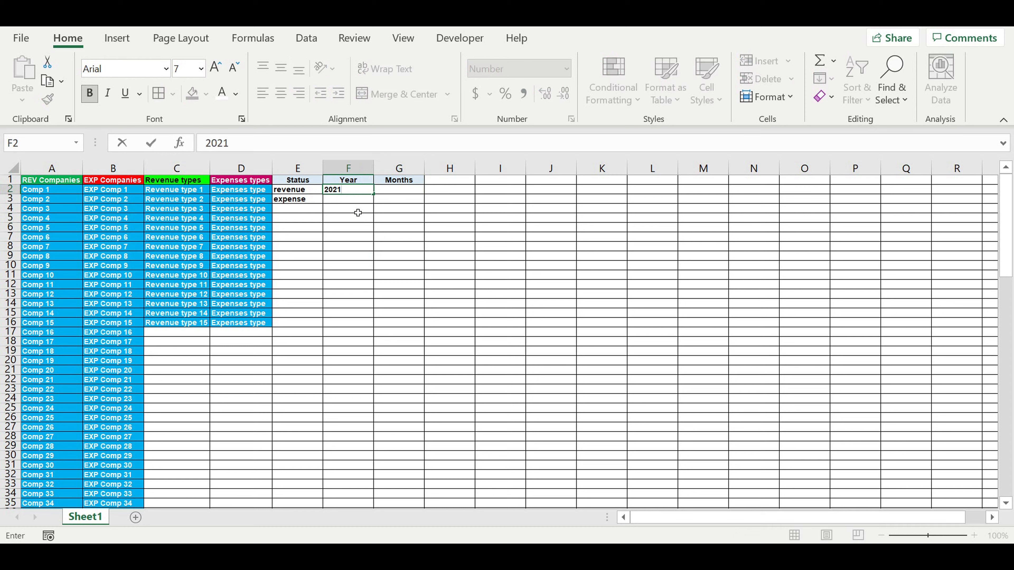
pyautogui.press('Return')
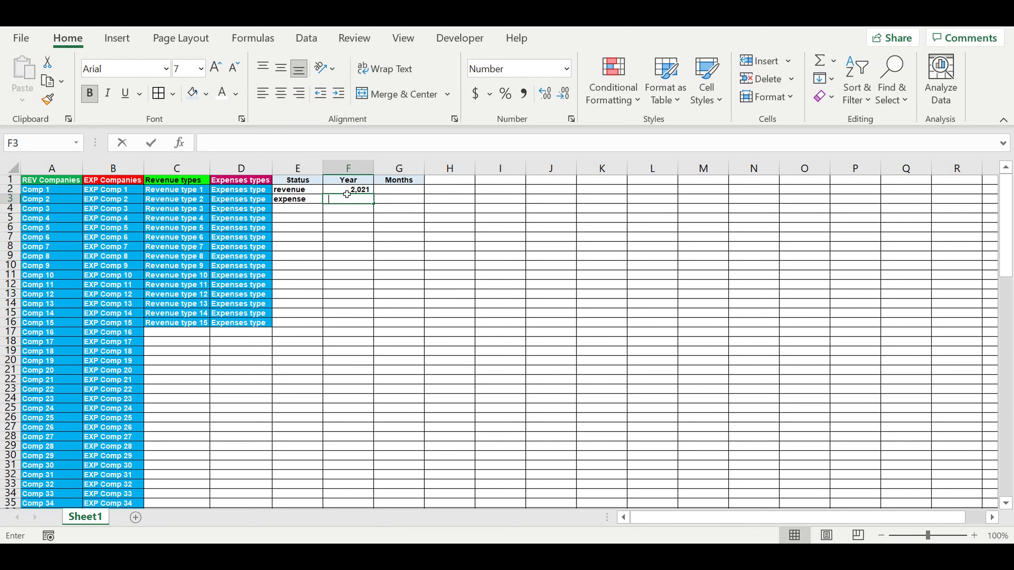
pyautogui.write('=')
pyautogui.click(348, 191)
pyautogui.write('+')
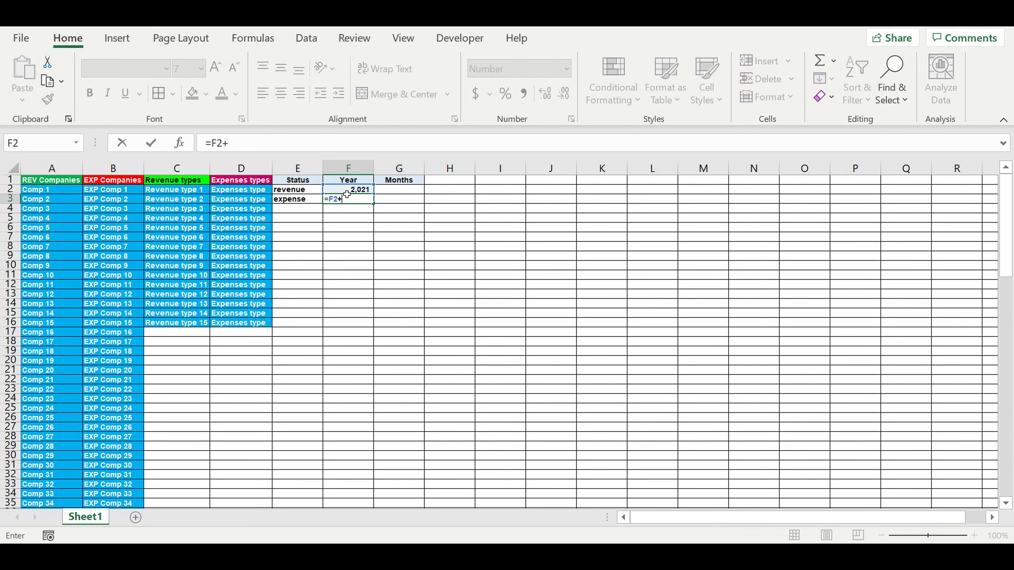
pyautogui.write('1')
pyautogui.press('Return')
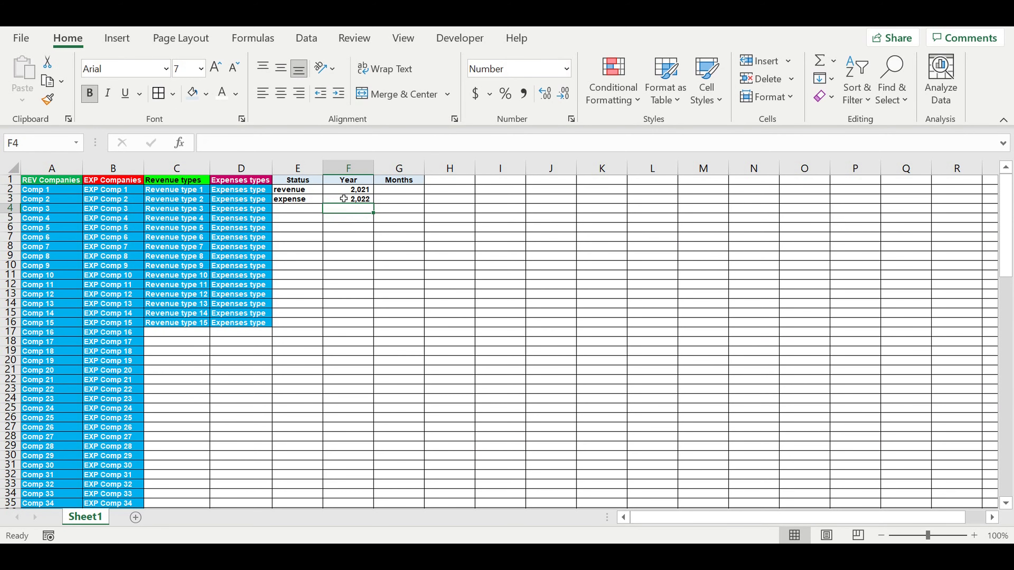
# Step: Give F2 a blue fill with white text
pyautogui.click(341, 192)
pyautogui.click(222, 93)
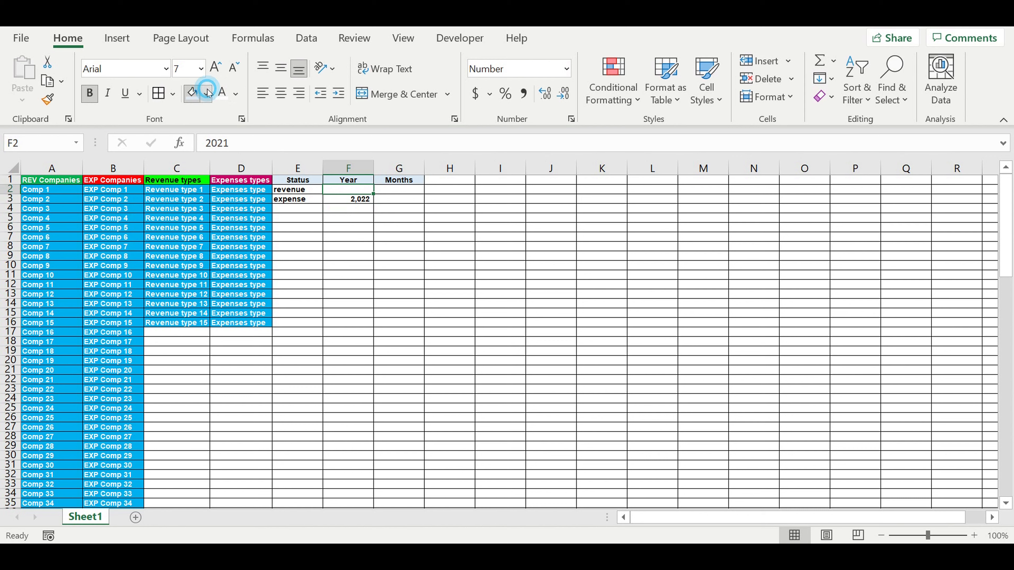
pyautogui.click(206, 94)
pyautogui.click(274, 243)
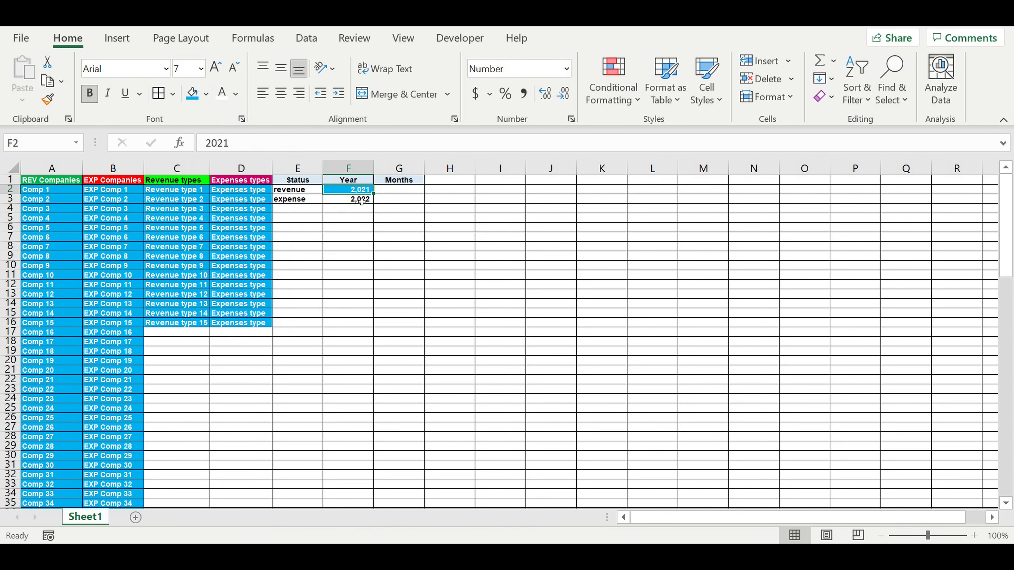
# Step: Format F2:F3 as numbers without a thousands separator
pyautogui.moveTo(348, 191); pyautogui.dragTo(347, 201)
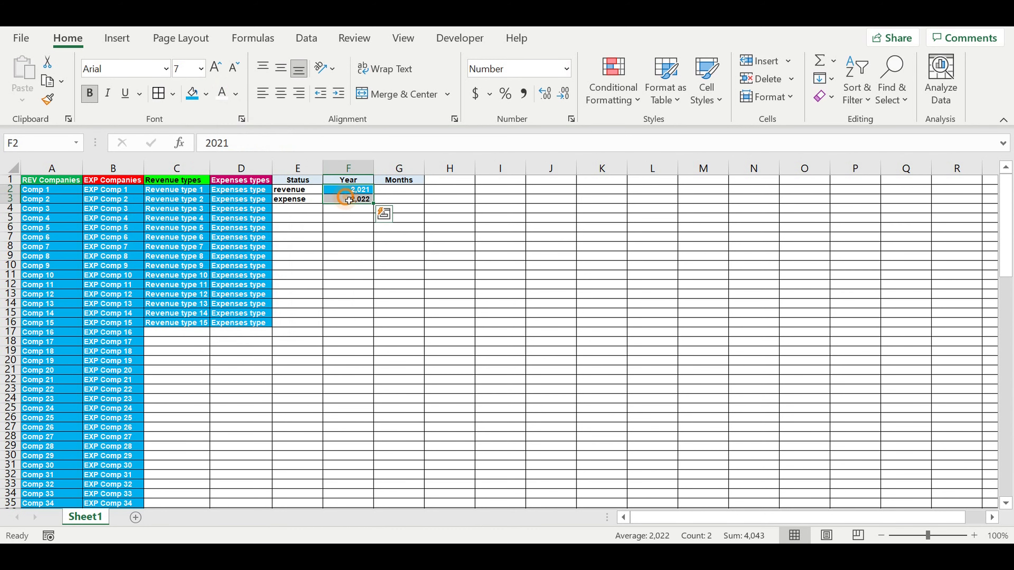
pyautogui.rightClick(346, 201)
pyautogui.click(400, 459)
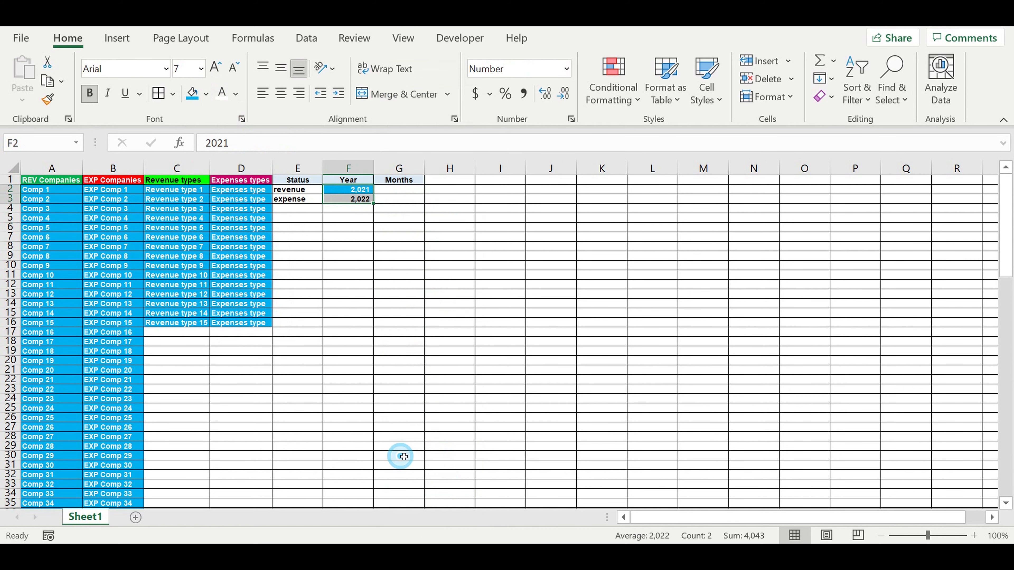
pyautogui.click(333, 267)
pyautogui.click(492, 521)
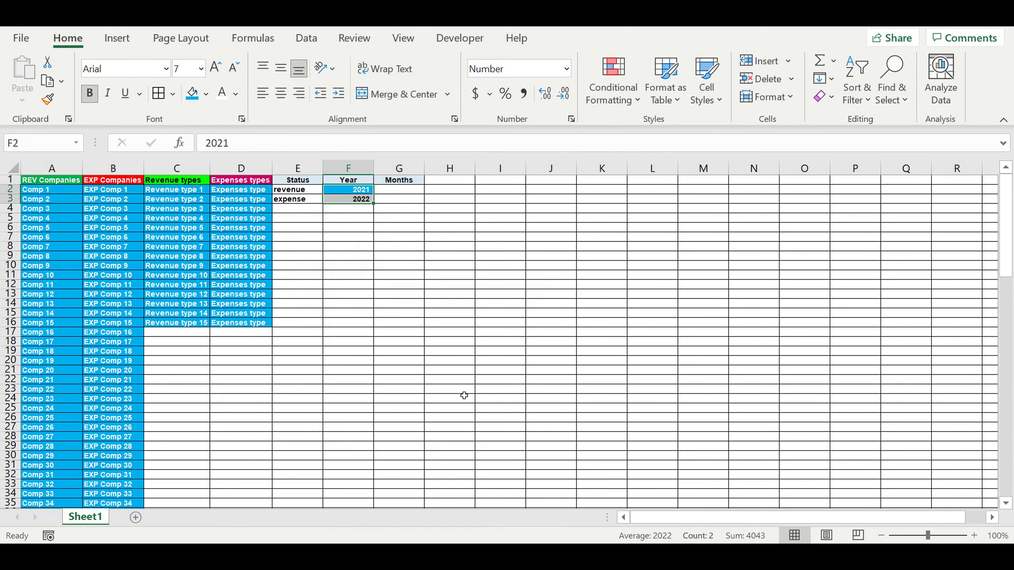
# Step: Enter "january" in G2
pyautogui.click(399, 313)
pyautogui.click(396, 194)
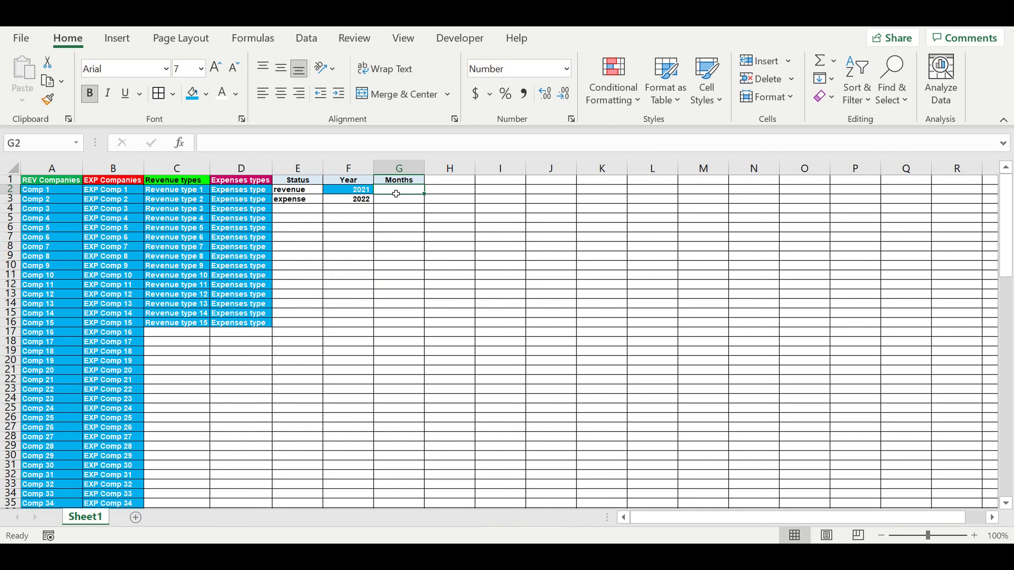
pyautogui.write('january')
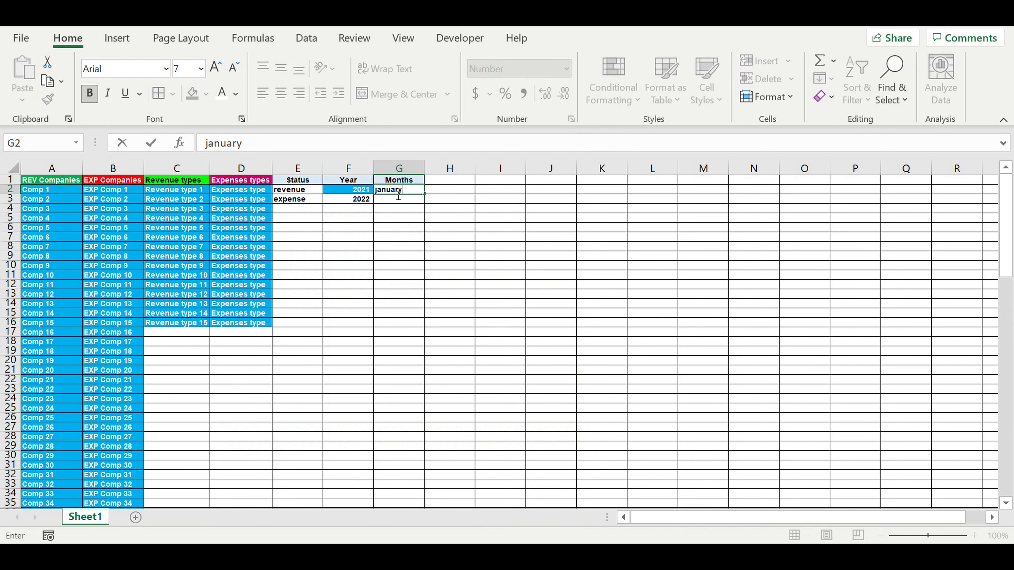
pyautogui.press('Return')
# Step: Fill G2 down through G13 to list the months january to december
pyautogui.click(393, 192)
pyautogui.moveTo(424, 194); pyautogui.dragTo(385, 302)
pyautogui.click(482, 281)
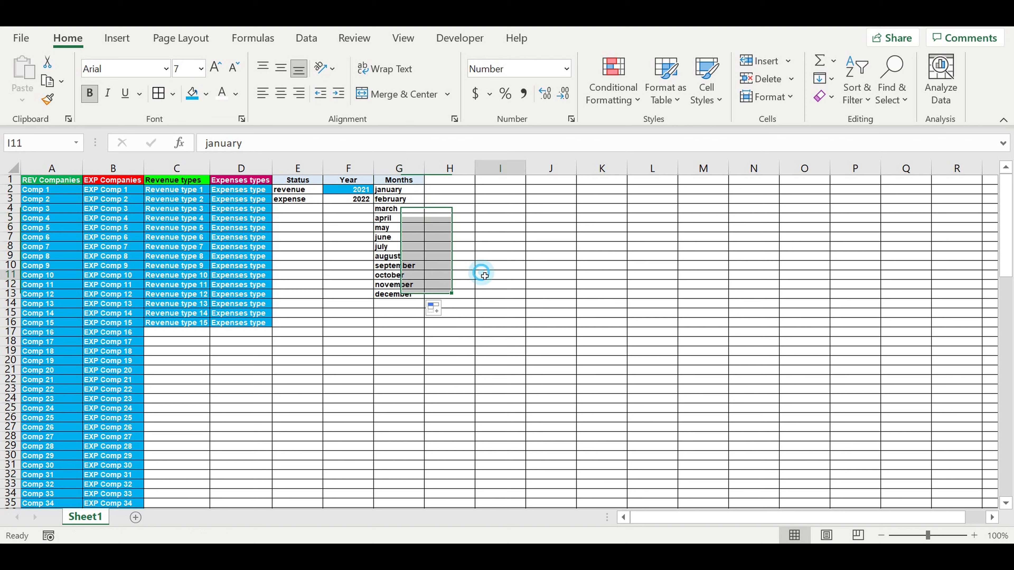
pyautogui.click(502, 226)
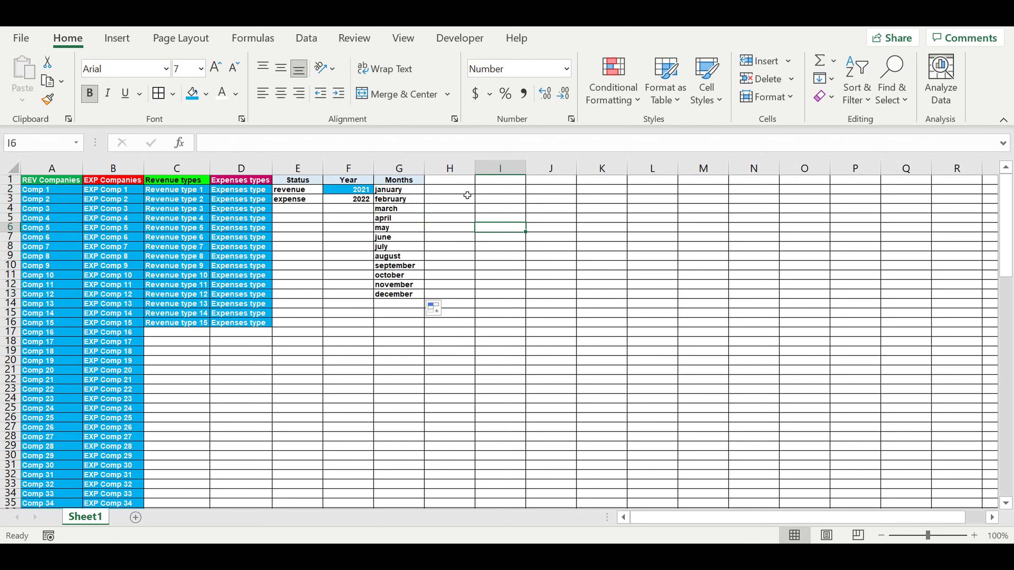
# Step: Inspect the extent of the company and revenue type lists in columns A and C
pyautogui.click(446, 180)
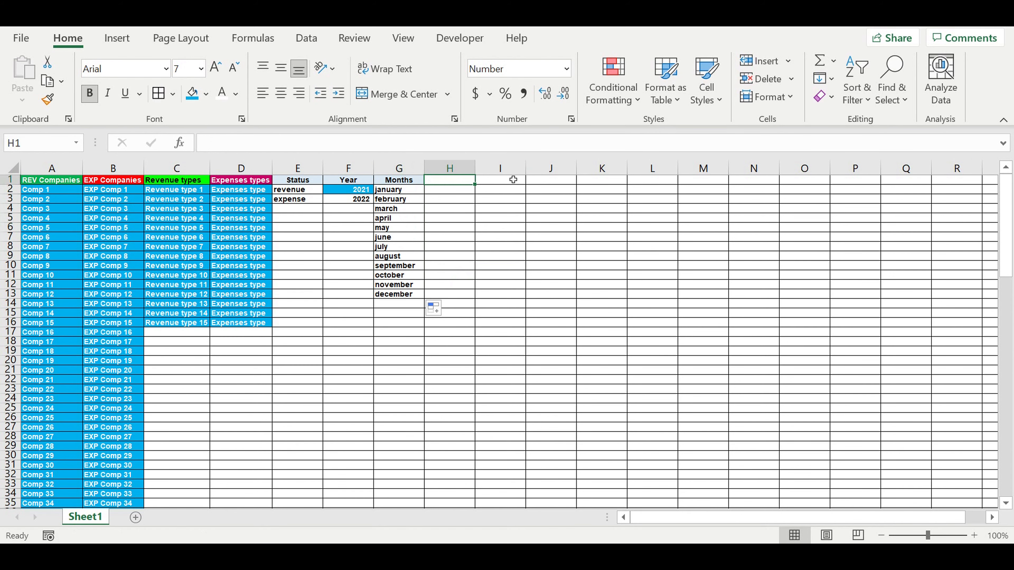
pyautogui.scroll(-1, 529, 192)
pyautogui.scroll(1, 529, 193)
pyautogui.moveTo(52, 196); pyautogui.dragTo(62, 407)
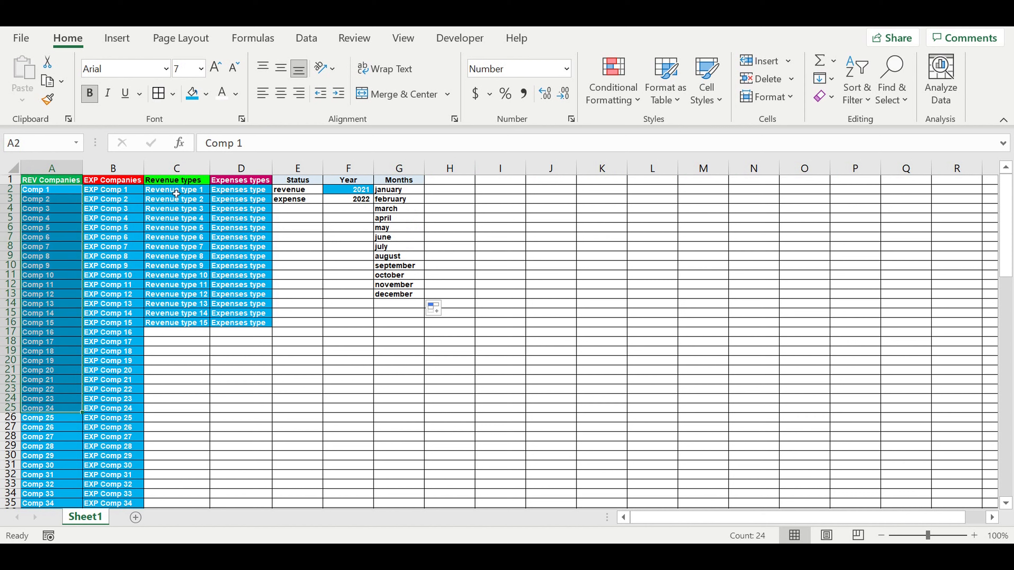
pyautogui.moveTo(176, 194); pyautogui.dragTo(176, 275)
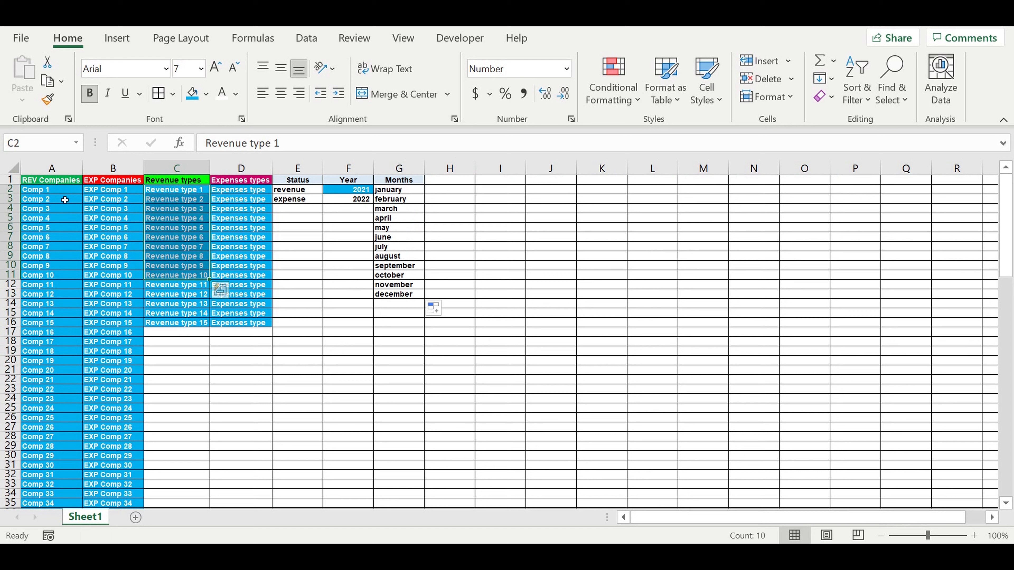
pyautogui.moveTo(41, 190); pyautogui.dragTo(39, 322)
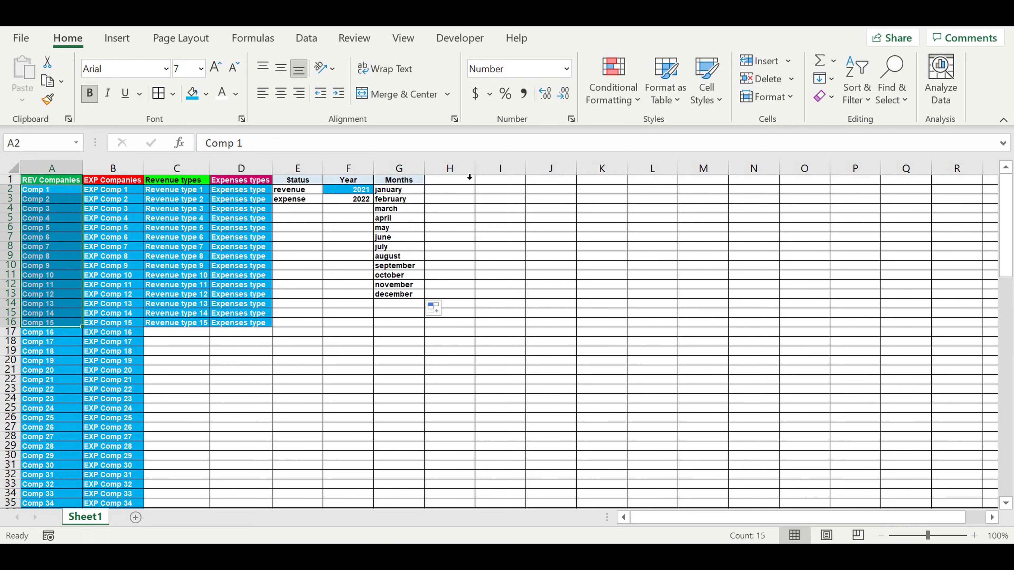
# Step: Enter the heading "Assigning revenue types" in H1
pyautogui.click(461, 181)
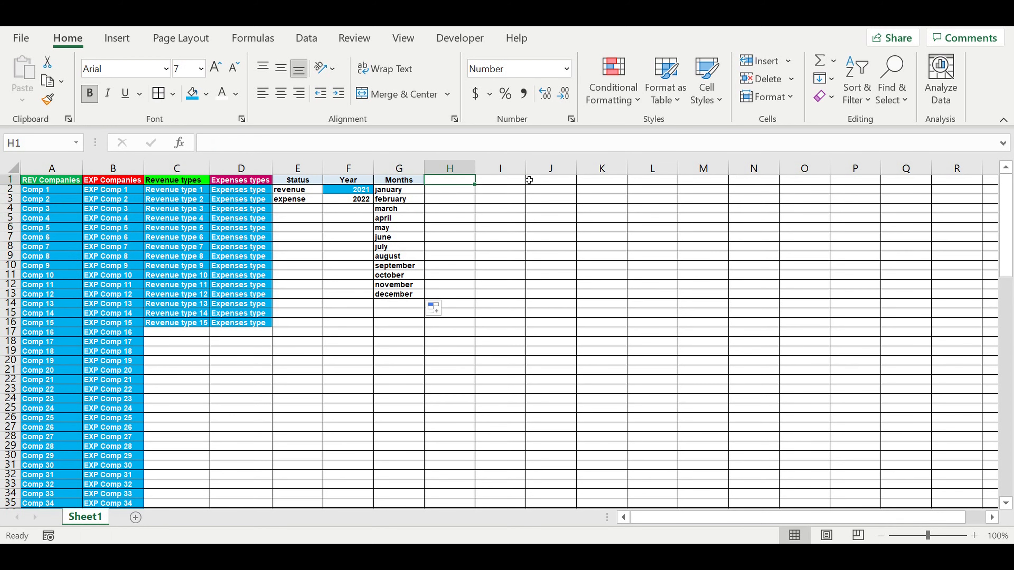
pyautogui.write('Assigning')
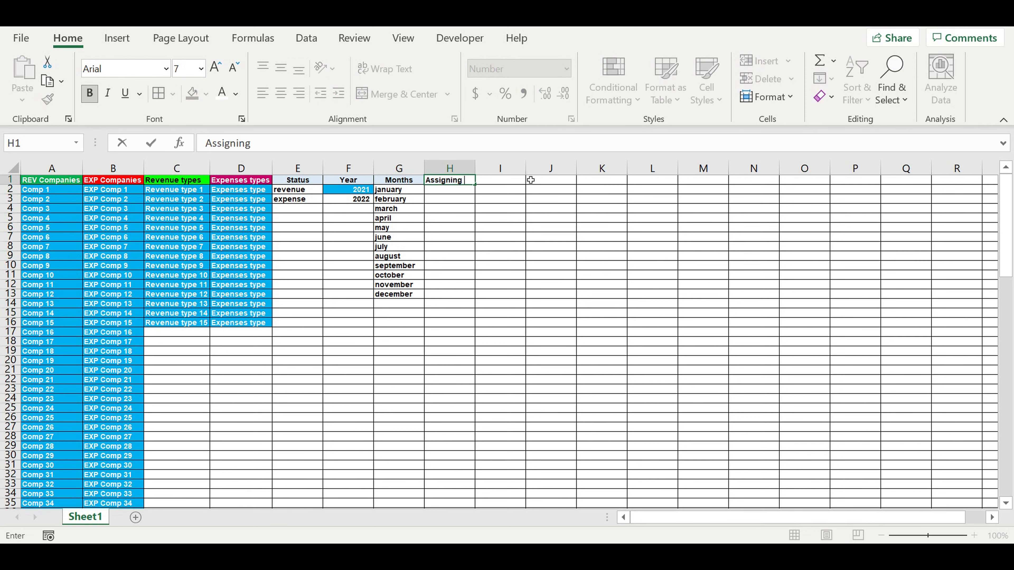
pyautogui.write(' revenue types')
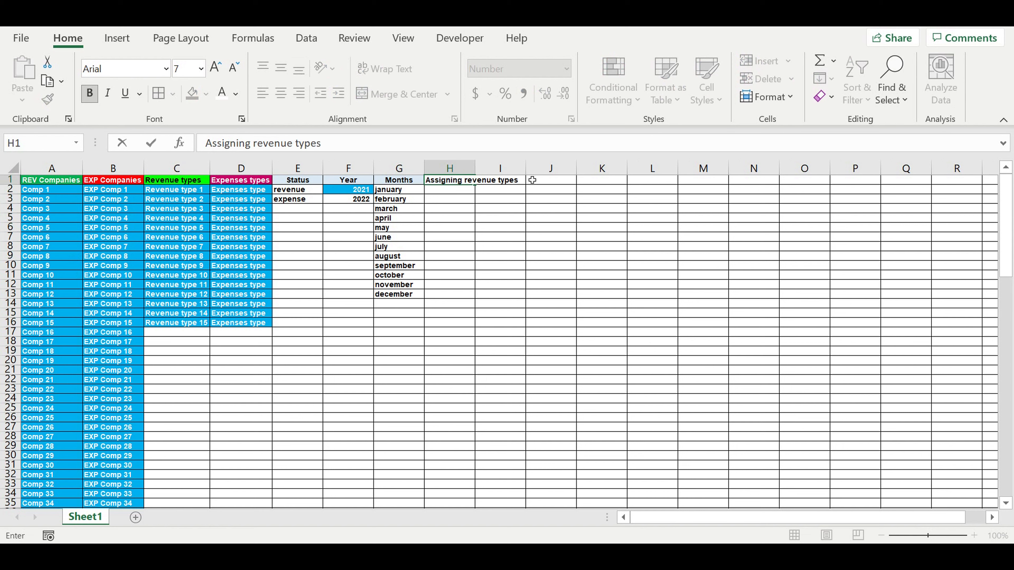
# Step: Link H2 to the REV Companies heading in A1 with a formula and widen column H to fit it
pyautogui.click(464, 194)
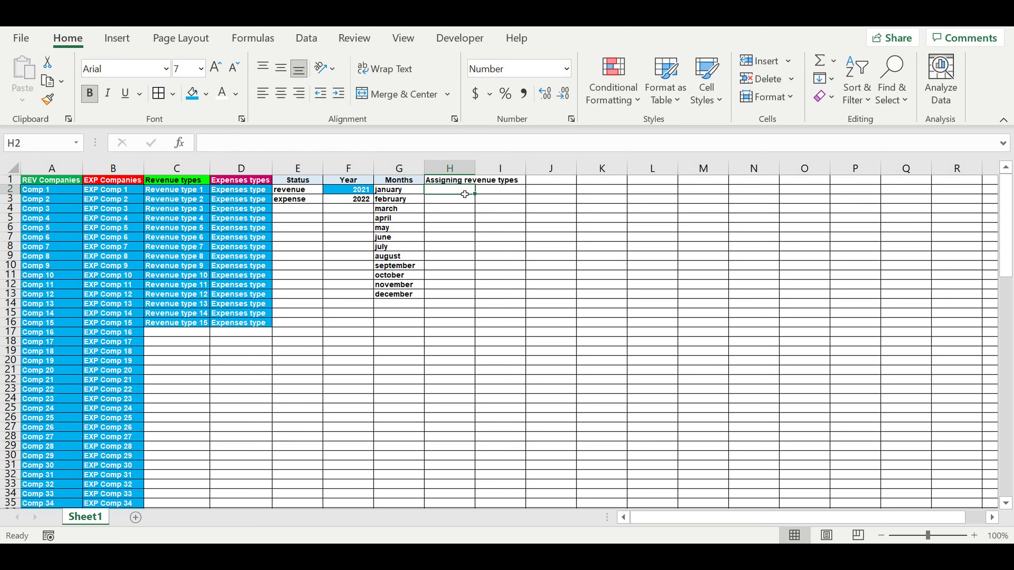
pyautogui.write('Co')
pyautogui.press('BackSpace')
pyautogui.press('BackSpace')
pyautogui.write('=')
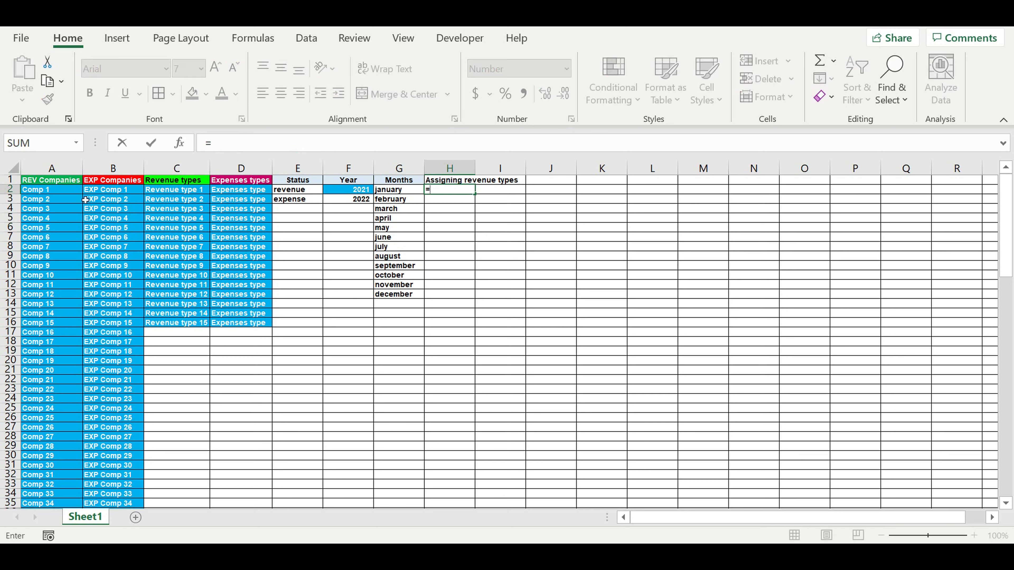
pyautogui.click(57, 184)
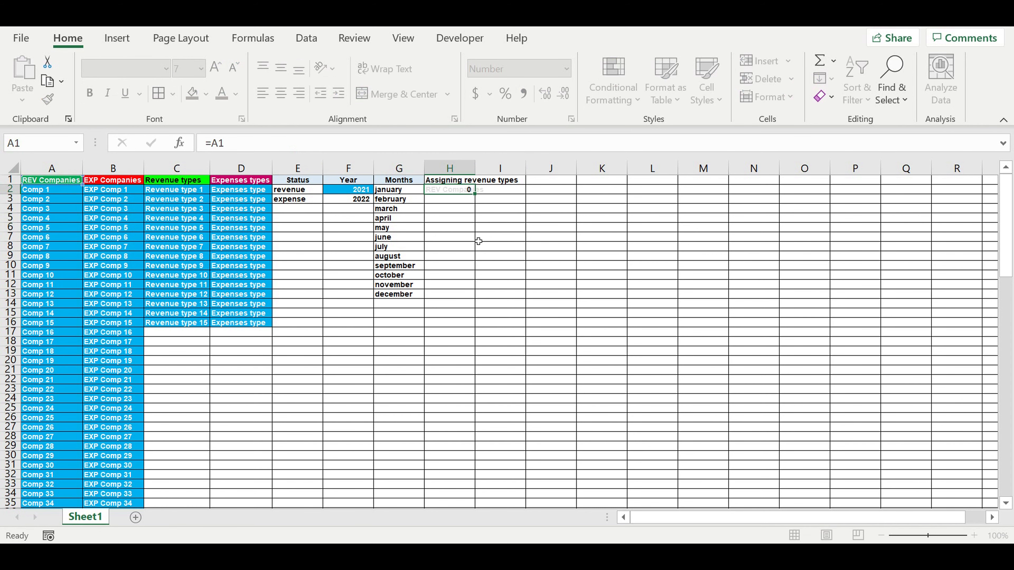
pyautogui.press('Return')
pyautogui.click(463, 229)
pyautogui.moveTo(479, 176); pyautogui.dragTo(521, 176)
# Step: Link I2 to the Revenue types heading in C1 with a formula and autofit the widths of columns H and I
pyautogui.click(541, 191)
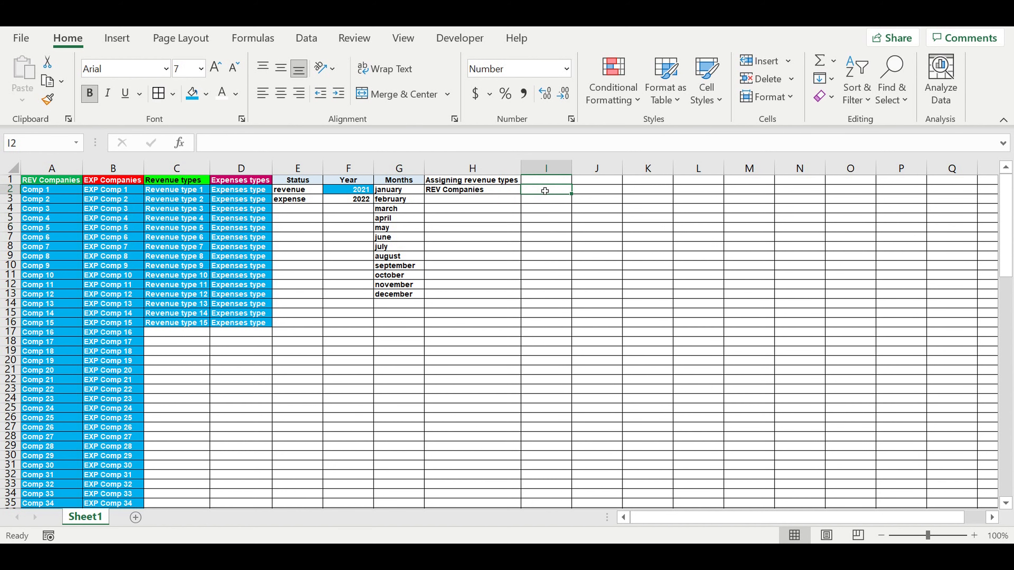
pyautogui.write('=')
pyautogui.click(183, 180)
pyautogui.press('Return')
pyautogui.click(553, 217)
pyautogui.doubleClick(572, 169)
pyautogui.doubleClick(521, 172)
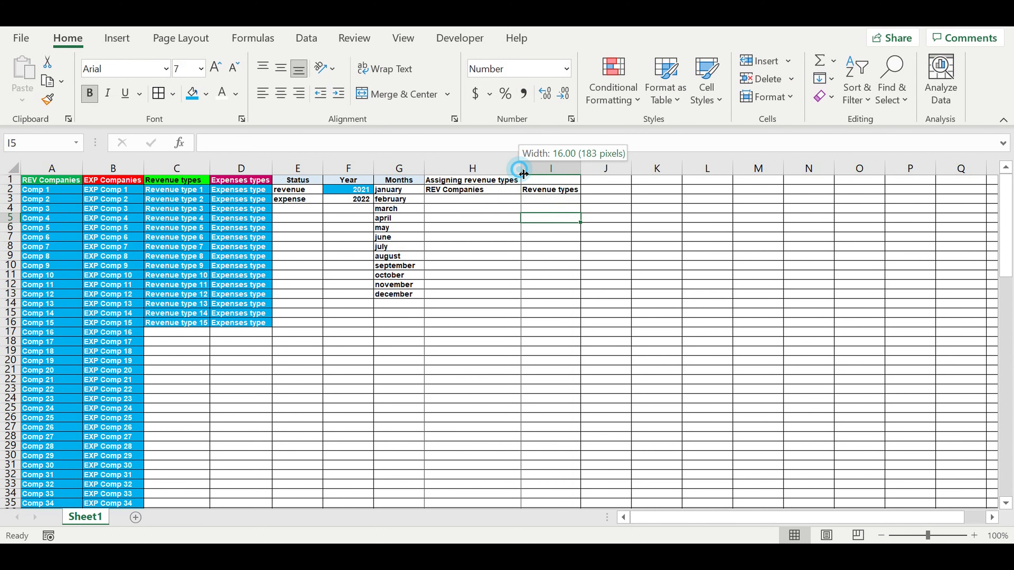
# Step: Insert a new column before column H and fill it black
pyautogui.click(482, 180)
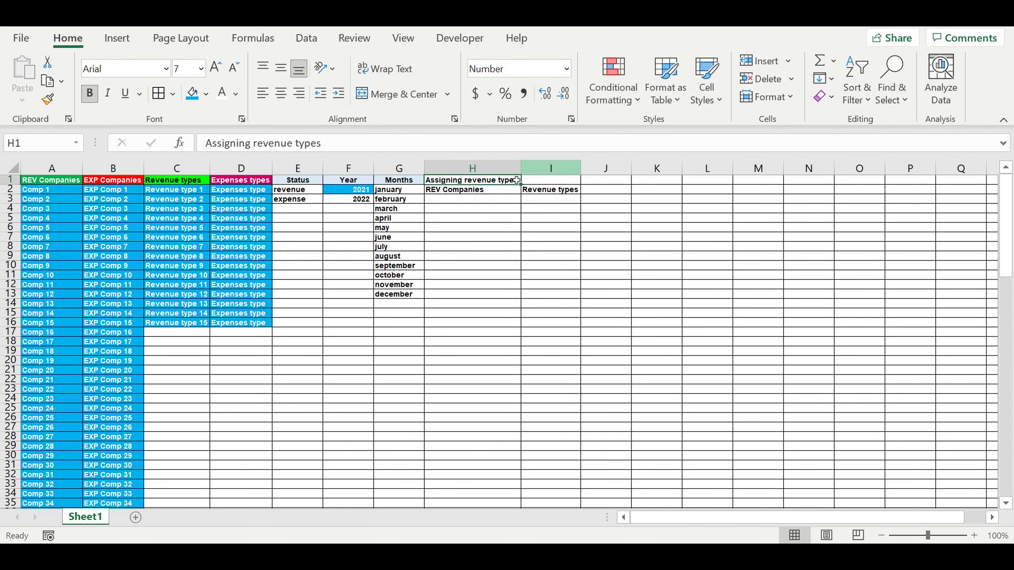
pyautogui.click(478, 171)
pyautogui.rightClick(478, 177)
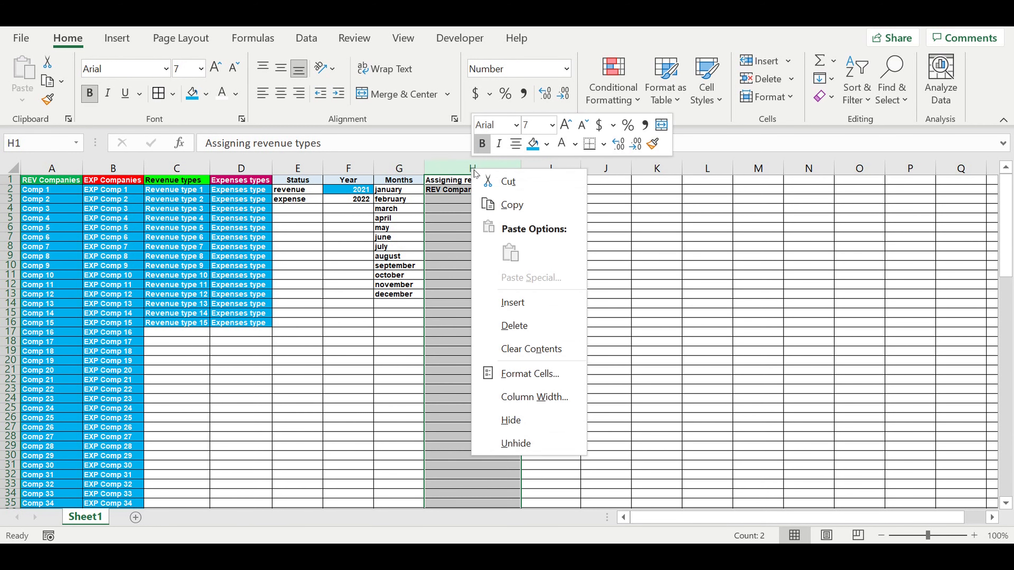
pyautogui.click(519, 302)
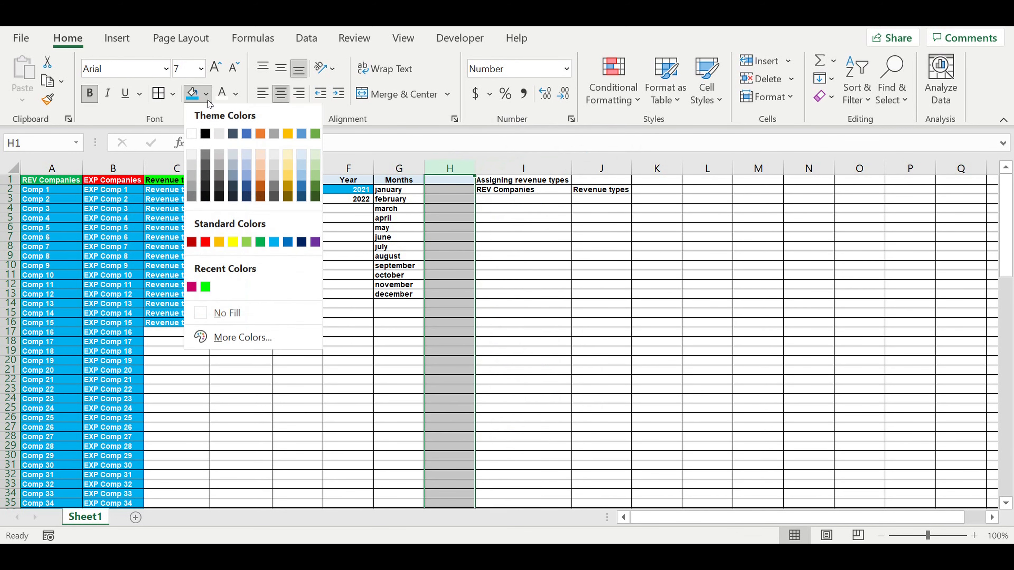
pyautogui.click(205, 134)
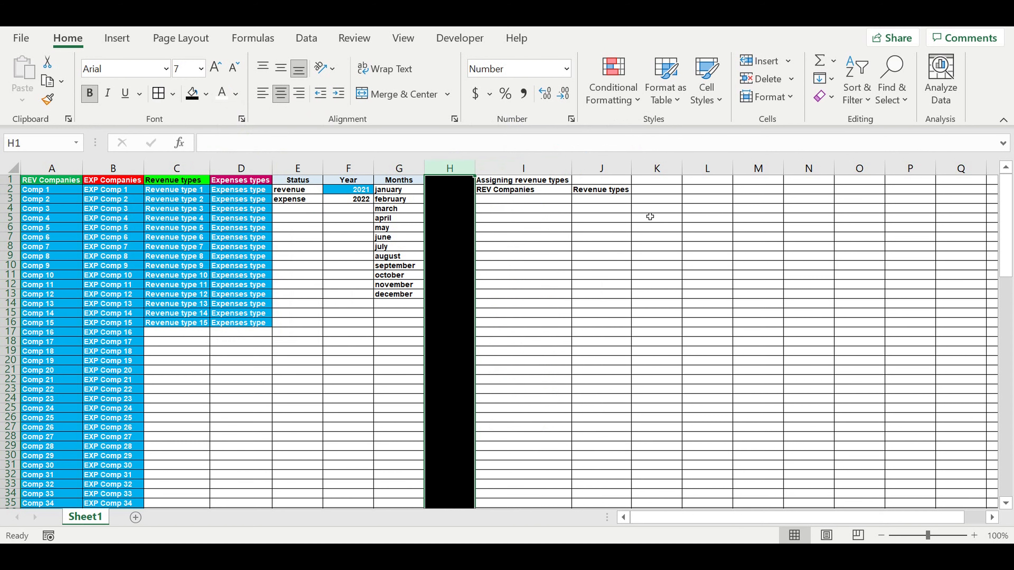
# Step: Fill the "Assigning revenue types" heading cell I1 purple
pyautogui.click(507, 180)
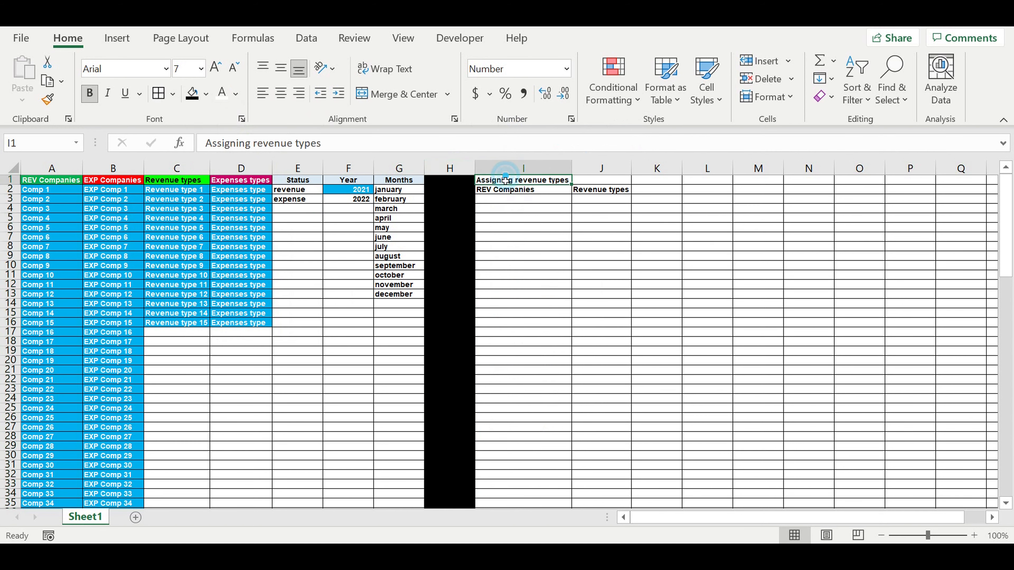
pyautogui.click(205, 93)
pyautogui.click(316, 242)
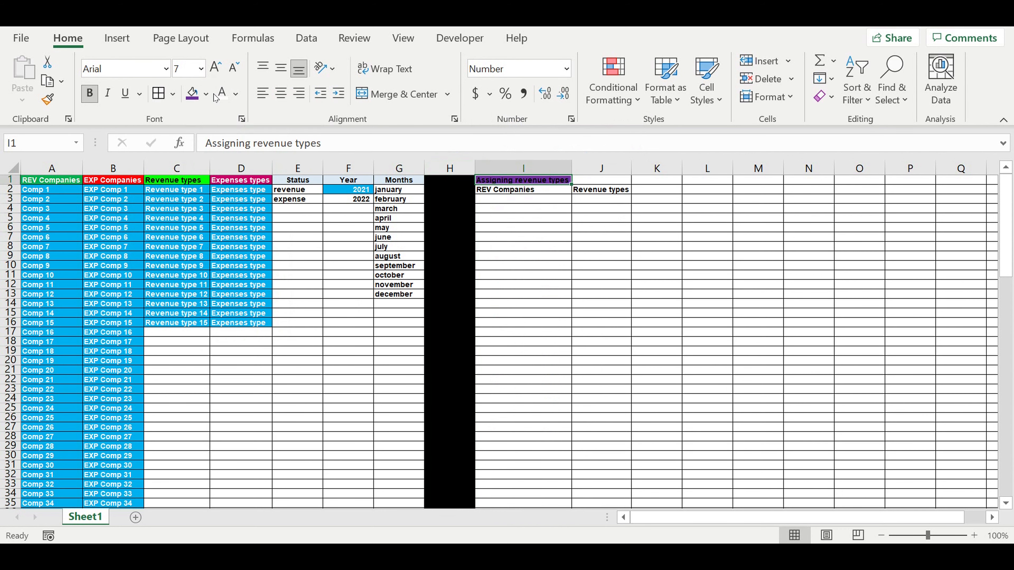
# Step: Centre the I2:J2 subheadings and fill them light grey
pyautogui.moveTo(598, 194); pyautogui.dragTo(545, 190)
pyautogui.click(280, 95)
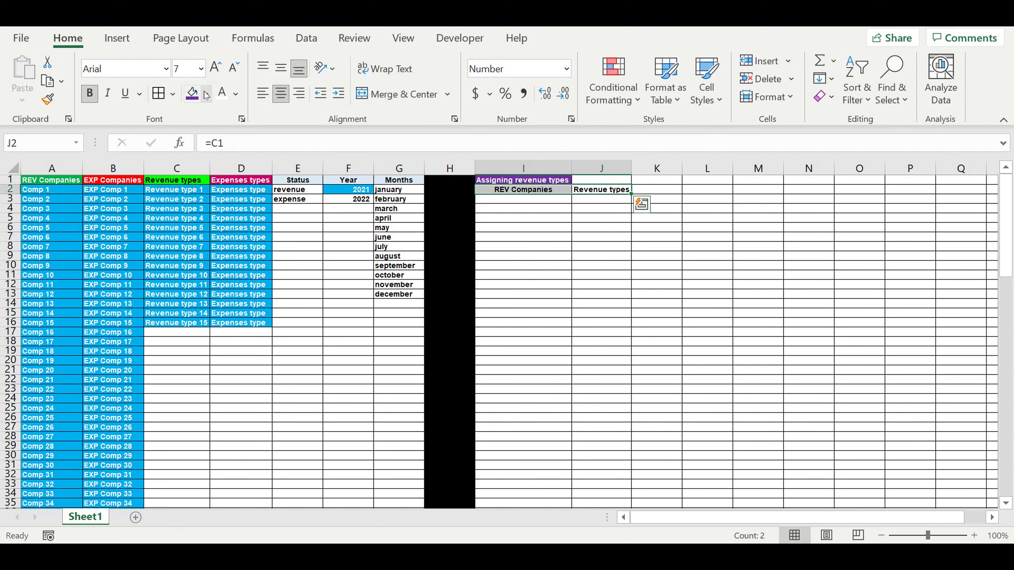
pyautogui.click(206, 93)
pyautogui.click(301, 154)
pyautogui.click(573, 242)
# Step: Link I3 to the first company in A2 with a formula and indent it
pyautogui.click(537, 203)
pyautogui.write('=')
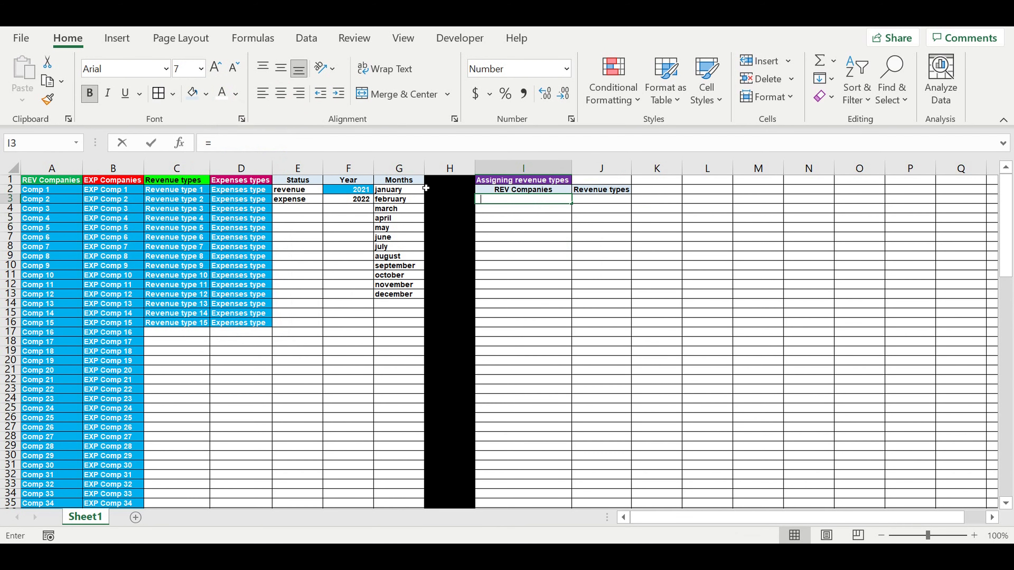
pyautogui.click(41, 191)
pyautogui.press('Return')
pyautogui.click(517, 231)
pyautogui.click(510, 201)
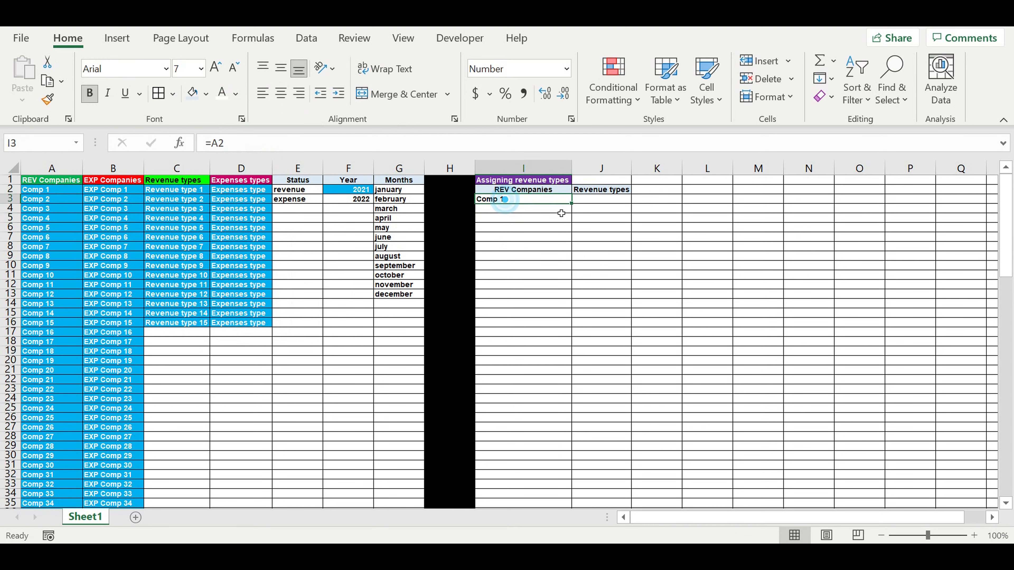
pyautogui.click(338, 93)
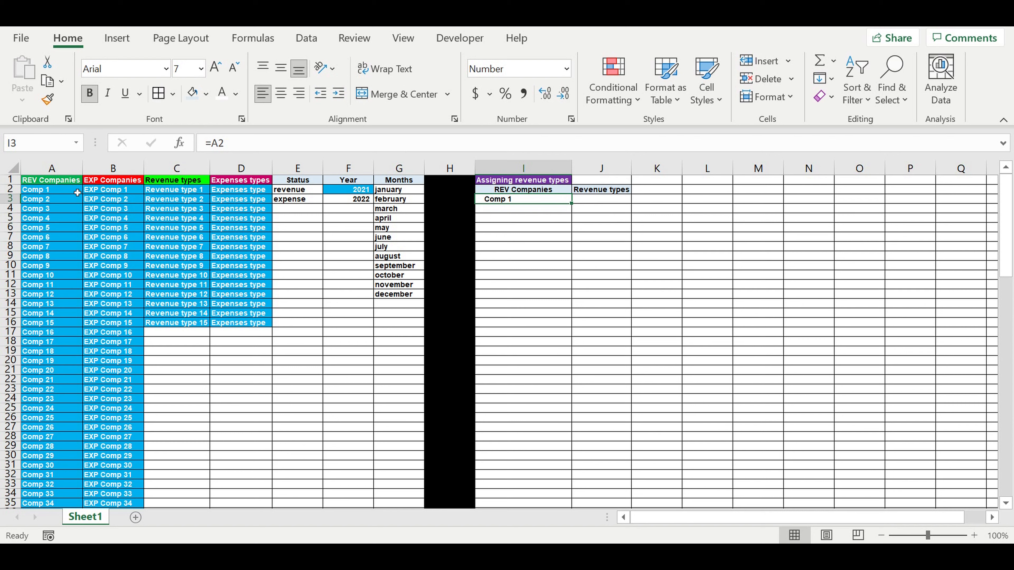
# Step: Prefix the company name in A2 with "REV" so it reads "REV Comp 1"
pyautogui.click(51, 194)
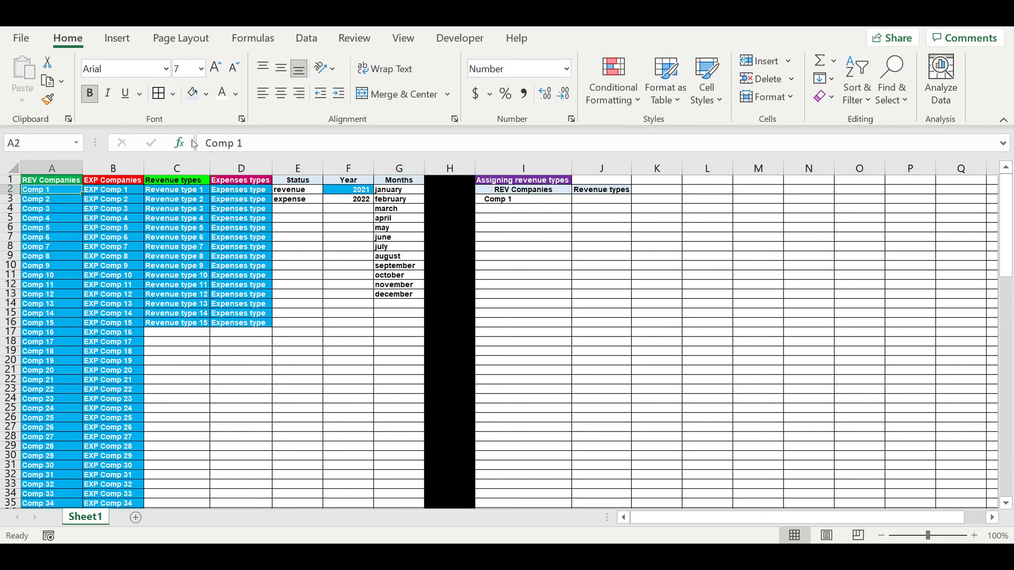
pyautogui.click(208, 150)
pyautogui.write('REV')
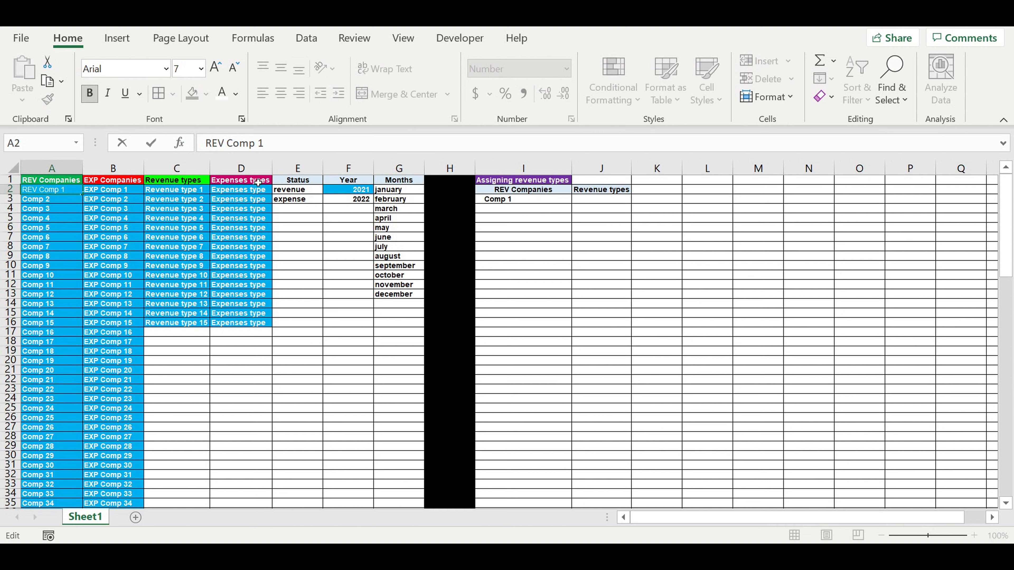
pyautogui.press('Return')
# Step: Fill A2 down through A101 to rename the list REV Comp 1 to REV Comp 100
pyautogui.click(55, 193)
pyautogui.moveTo(82, 194); pyautogui.dragTo(54, 486)
pyautogui.scroll(12, 271, 295)
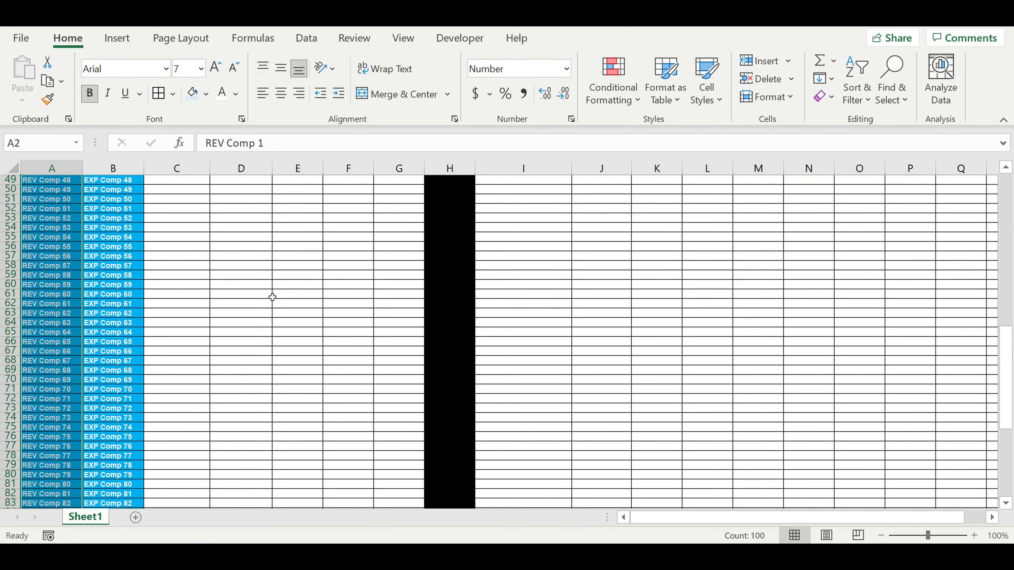
pyautogui.scroll(11, 274, 281)
pyautogui.click(538, 255)
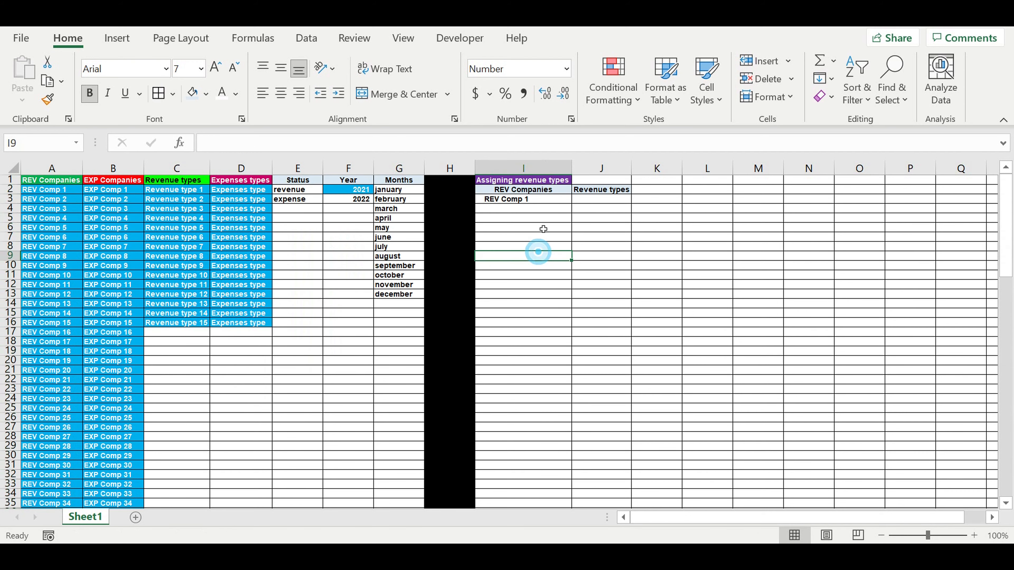
# Step: Fill the formula in I3 down through I102 to list every REV company
pyautogui.click(544, 202)
pyautogui.moveTo(571, 204); pyautogui.dragTo(535, 441)
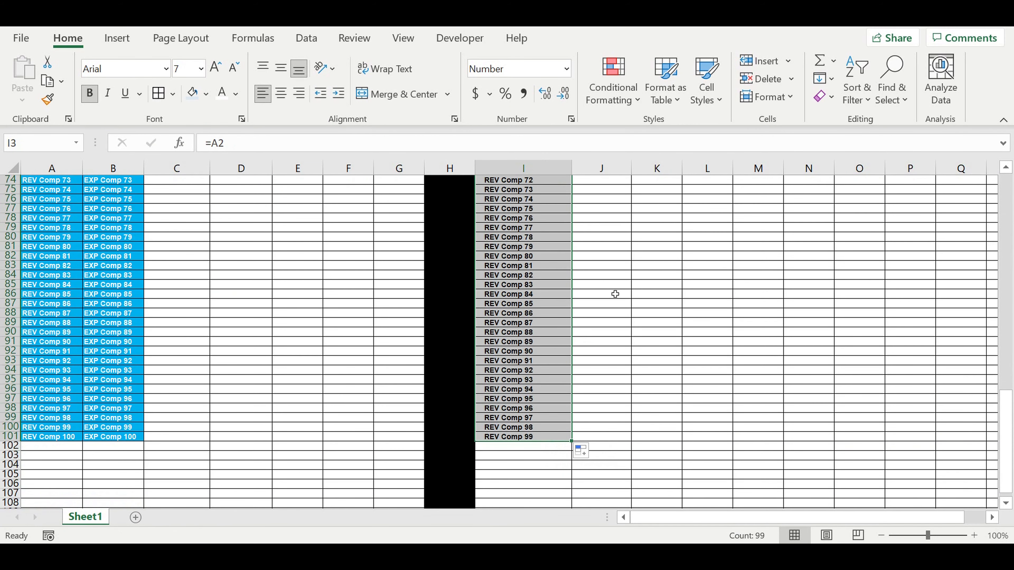
pyautogui.scroll(5, 616, 294)
pyautogui.scroll(-8, 616, 294)
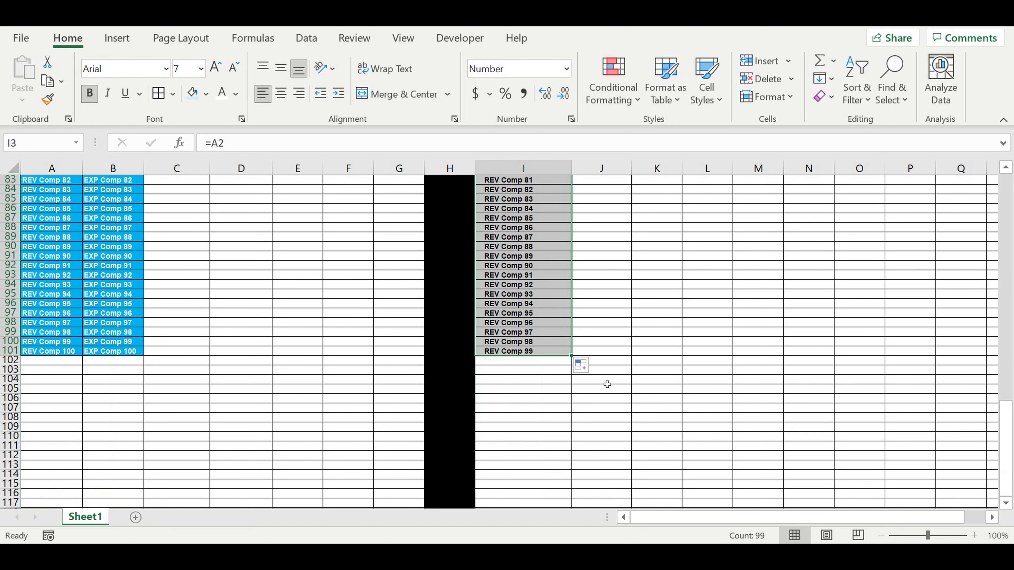
pyautogui.moveTo(571, 356); pyautogui.dragTo(575, 361)
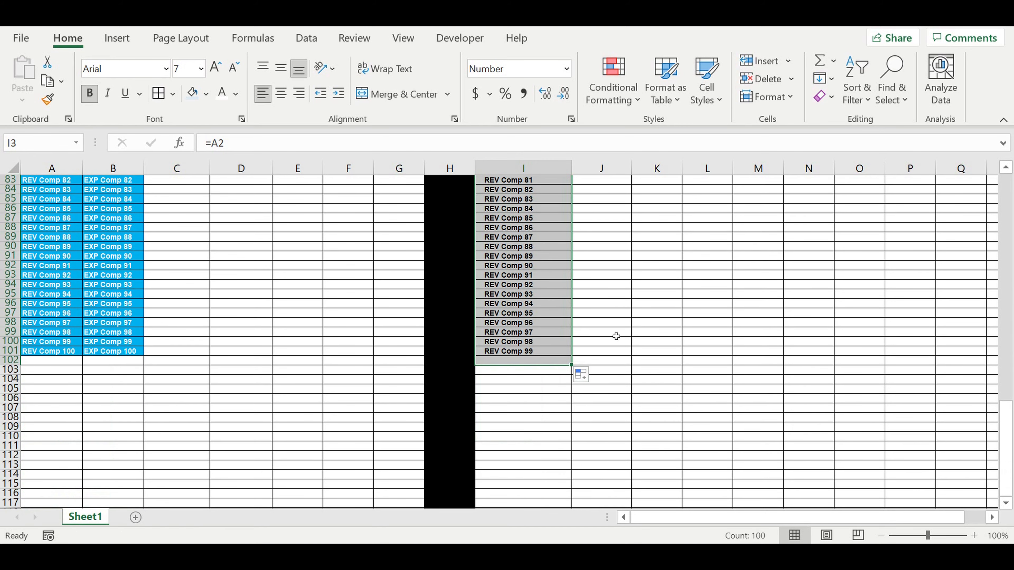
pyautogui.scroll(13, 635, 280)
pyautogui.scroll(14, 635, 266)
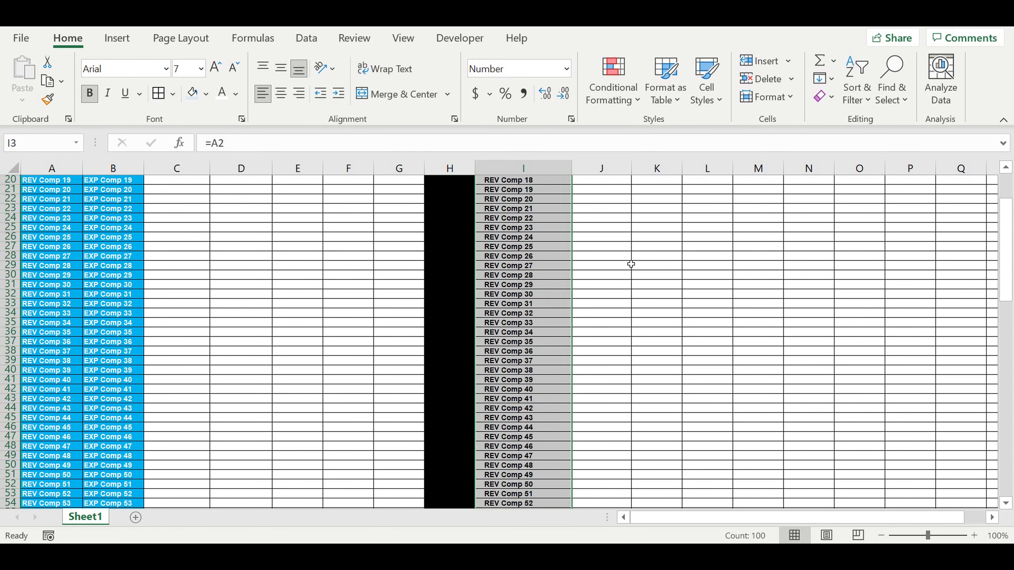
pyautogui.moveTo(610, 204); pyautogui.dragTo(607, 417)
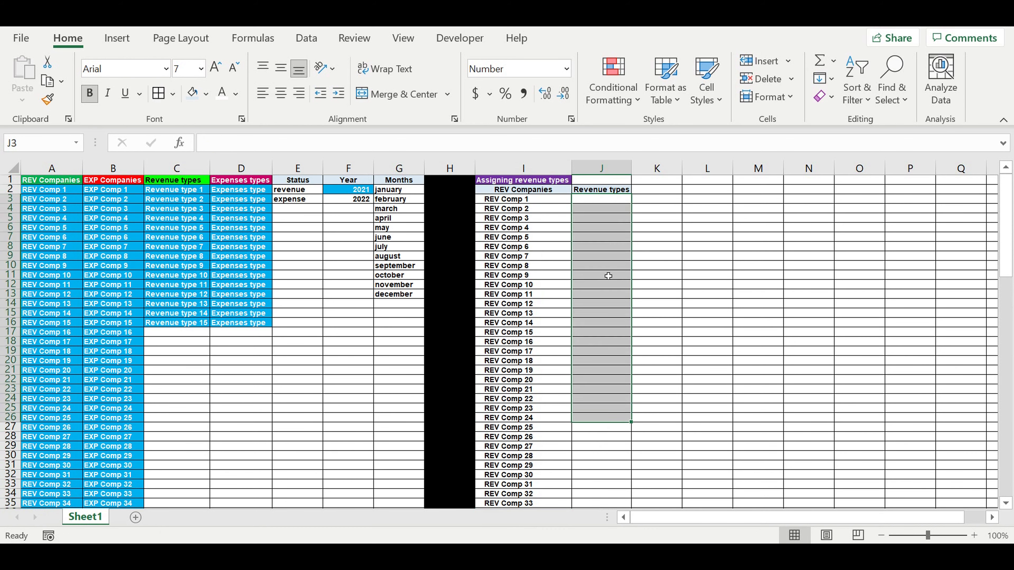
pyautogui.click(597, 201)
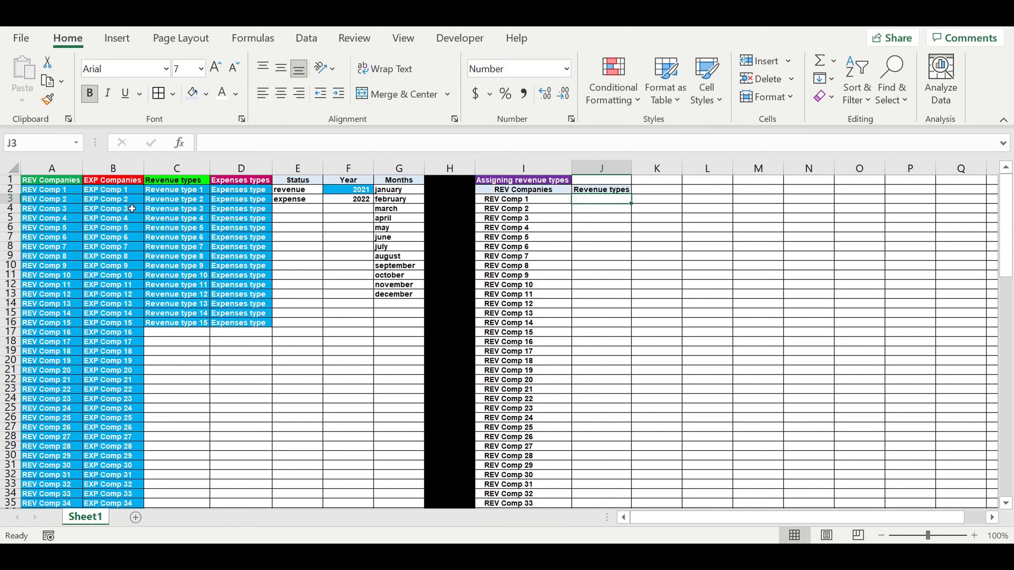
pyautogui.moveTo(184, 193); pyautogui.dragTo(184, 324)
pyautogui.moveTo(511, 203); pyautogui.dragTo(517, 380)
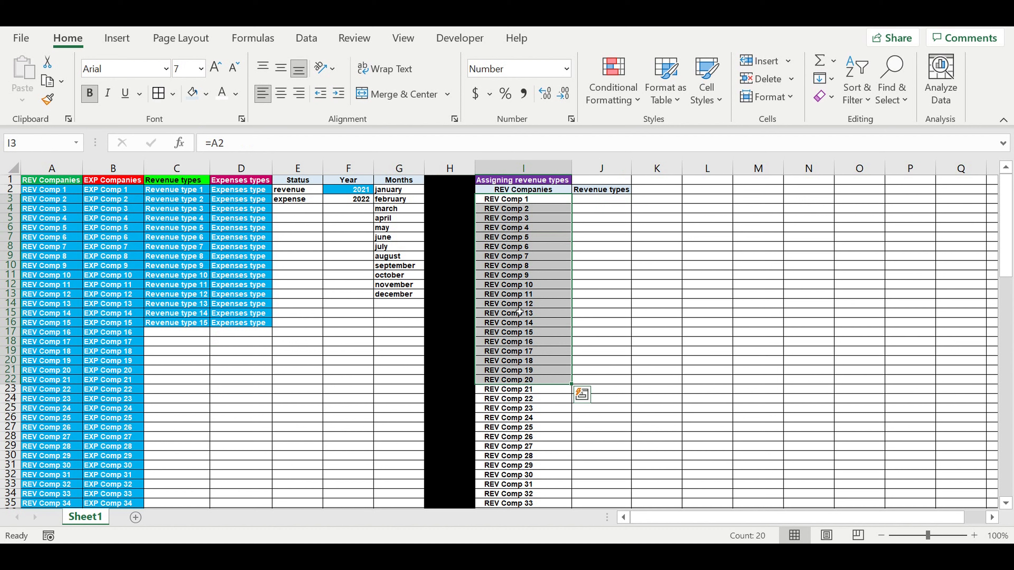
# Step: Add list data validation to J3 using the revenue types in C2:C16 as the source
pyautogui.click(585, 199)
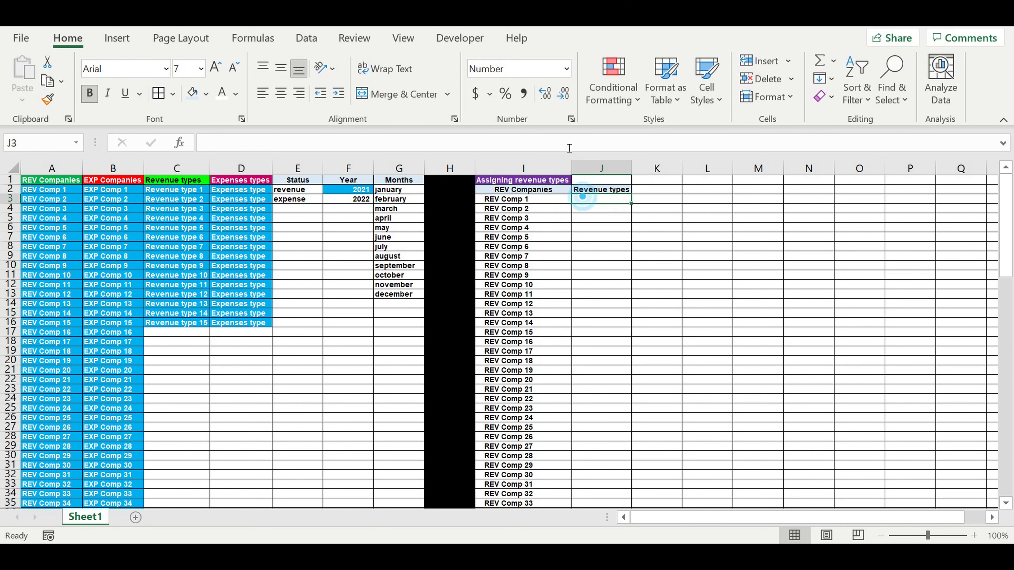
pyautogui.click(306, 38)
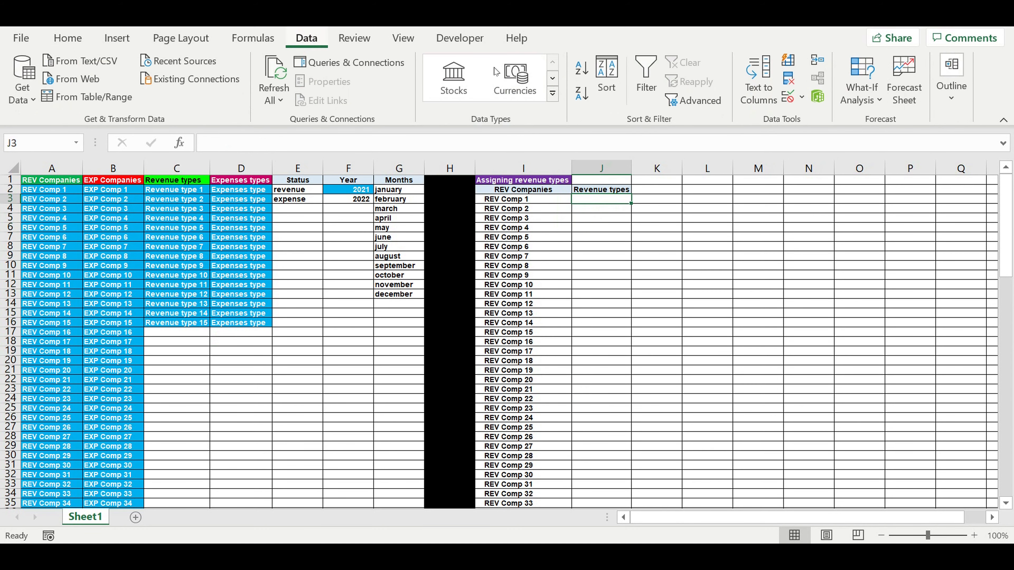
pyautogui.click(802, 101)
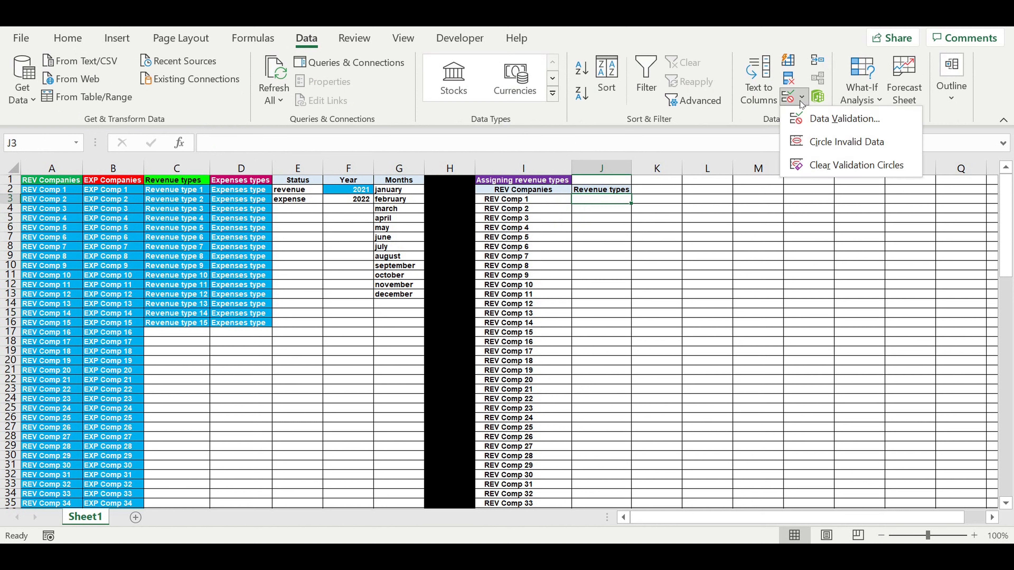
pyautogui.click(813, 118)
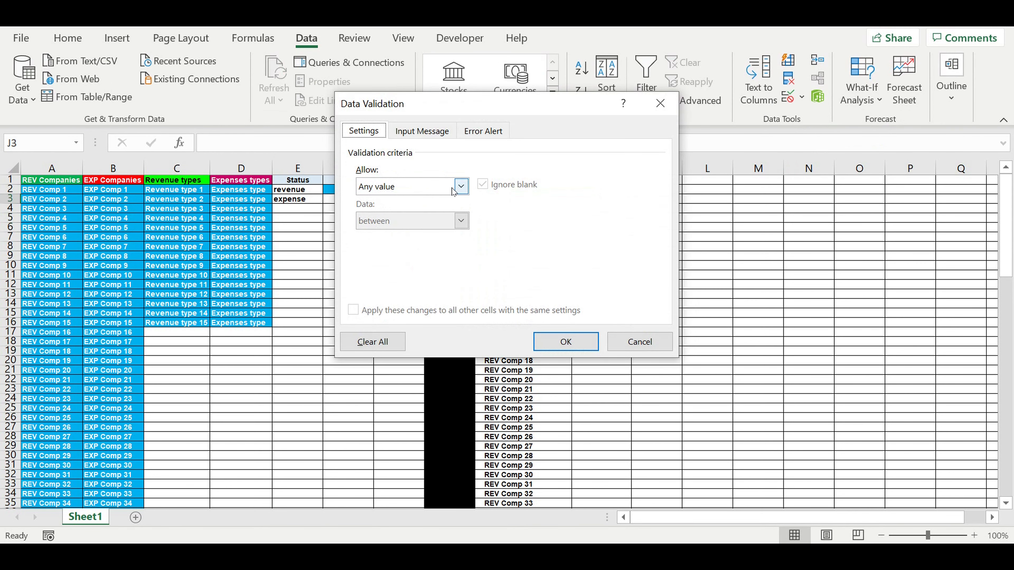
pyautogui.click(462, 188)
pyautogui.click(422, 231)
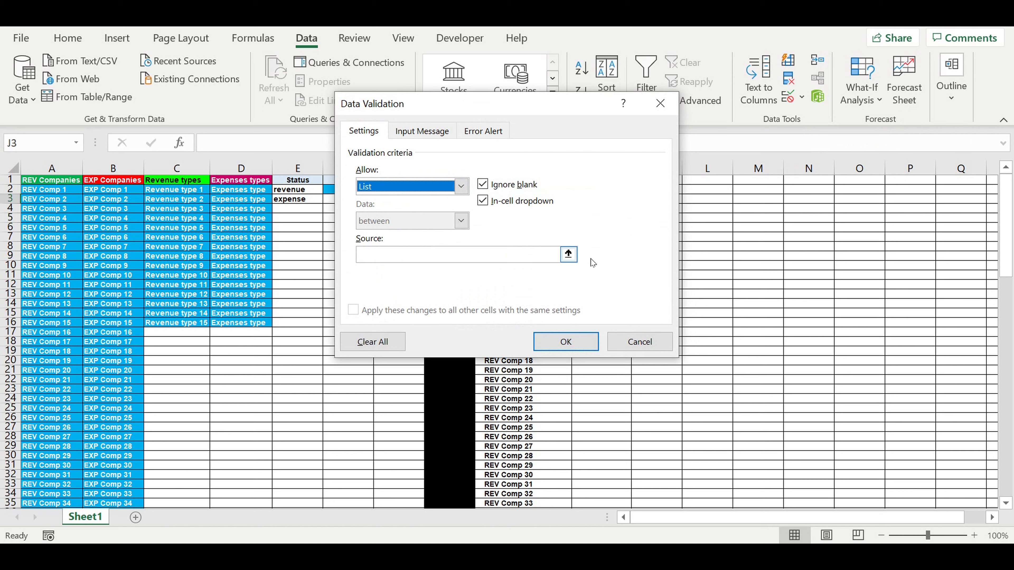
pyautogui.click(569, 254)
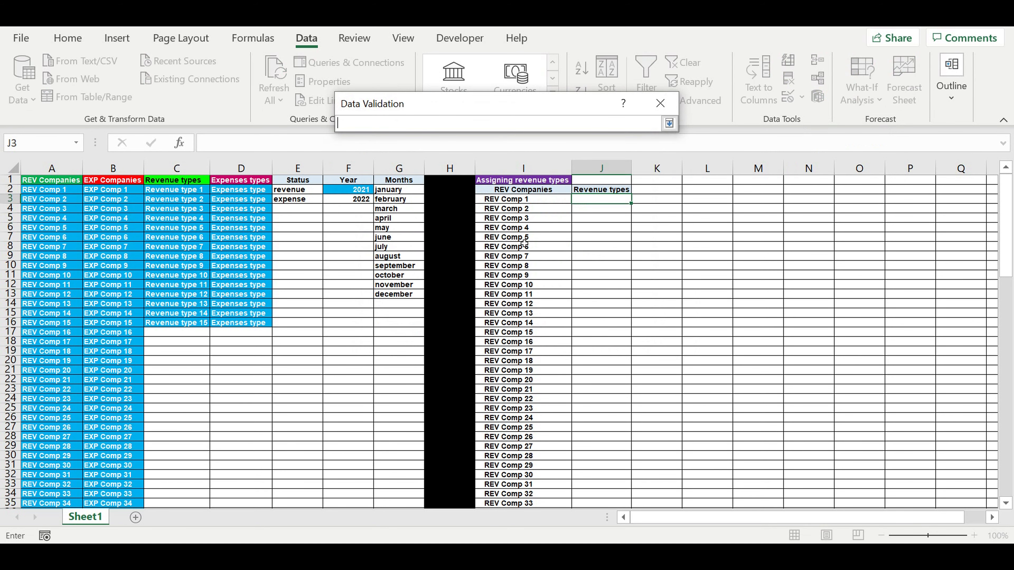
pyautogui.moveTo(171, 191); pyautogui.dragTo(170, 326)
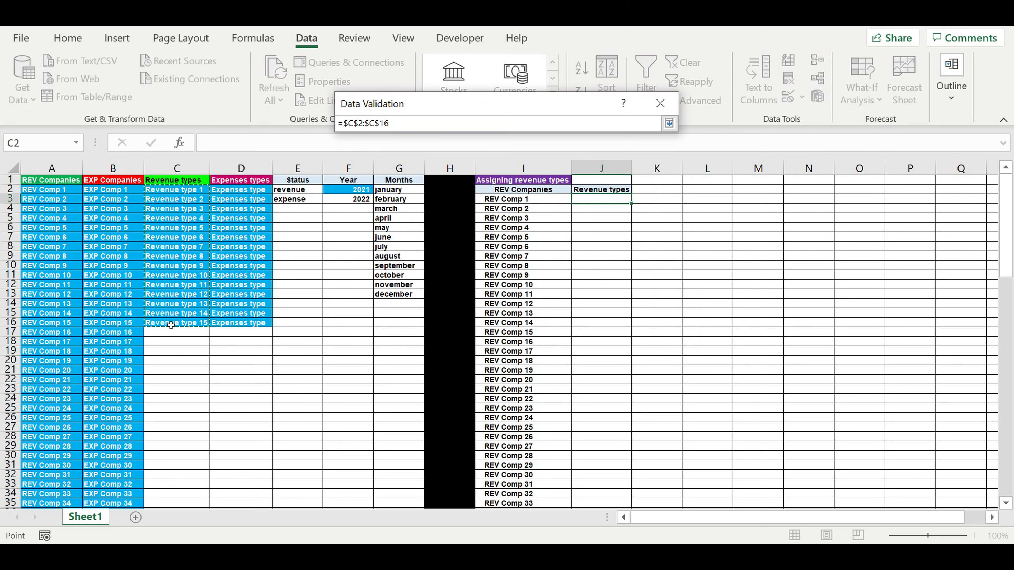
pyautogui.press('Return')
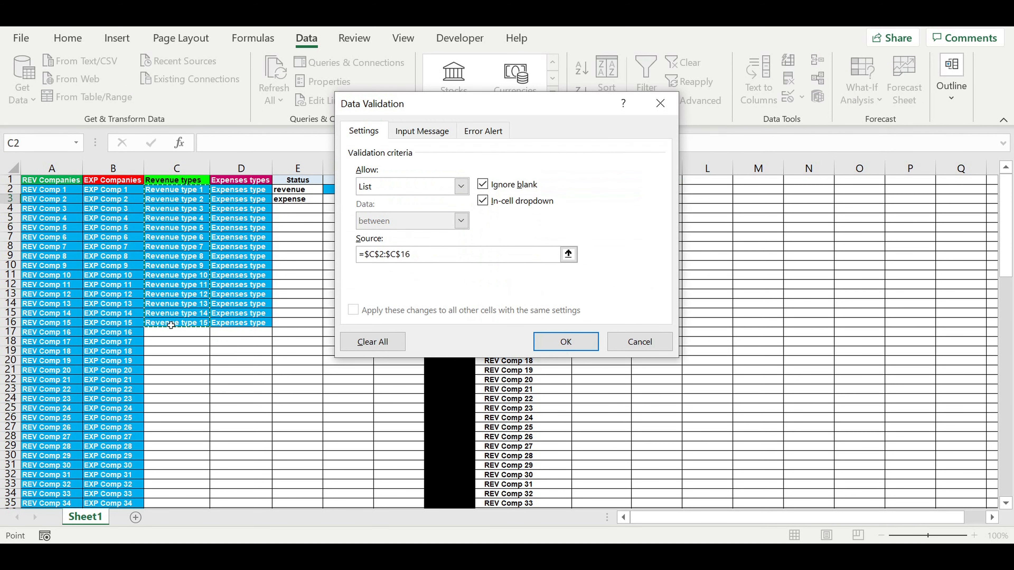
pyautogui.click(565, 342)
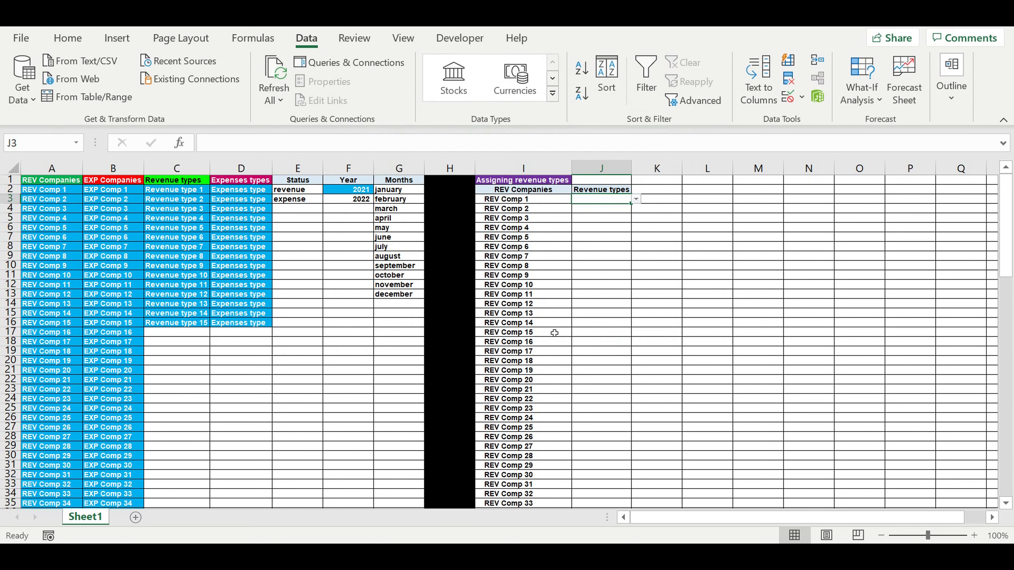
# Step: Widen column J and pick Revenue type 3 from J3's dropdown list
pyautogui.click(637, 200)
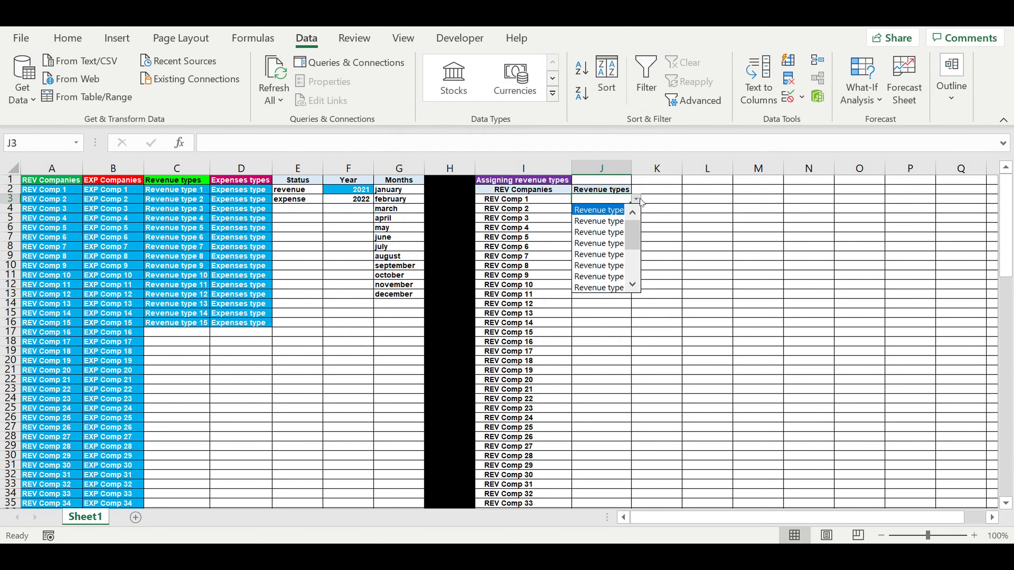
pyautogui.click(632, 174)
pyautogui.moveTo(633, 173); pyautogui.dragTo(653, 172)
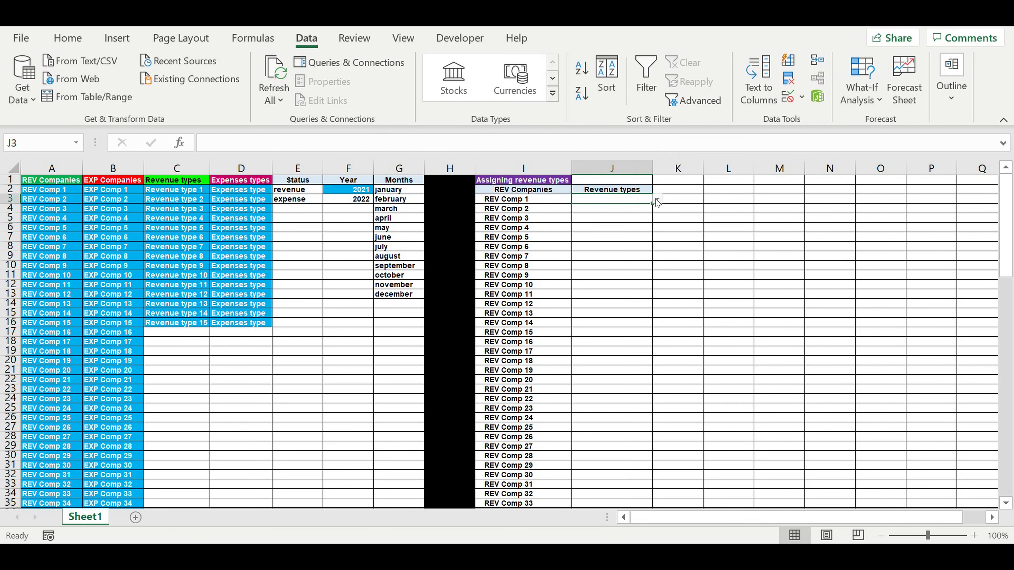
pyautogui.click(657, 200)
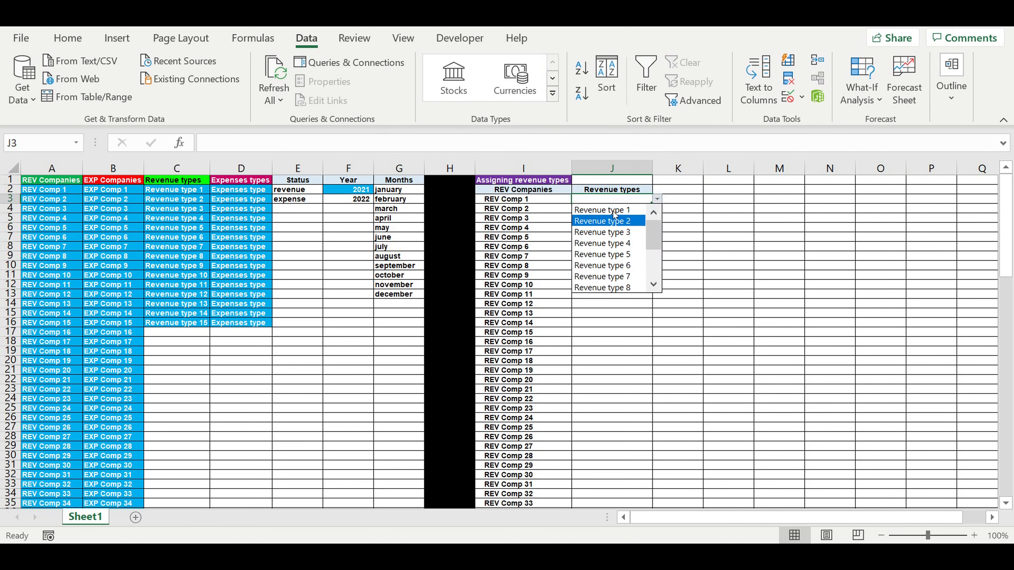
pyautogui.click(623, 232)
# Step: Format J3 with a blue fill and white font colour
pyautogui.click(67, 38)
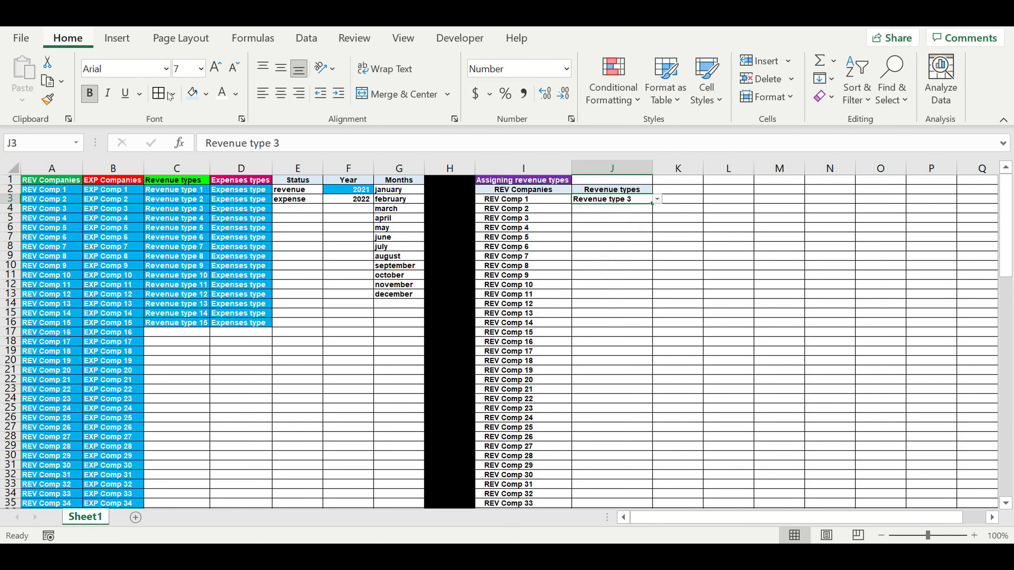
pyautogui.click(223, 93)
pyautogui.click(207, 93)
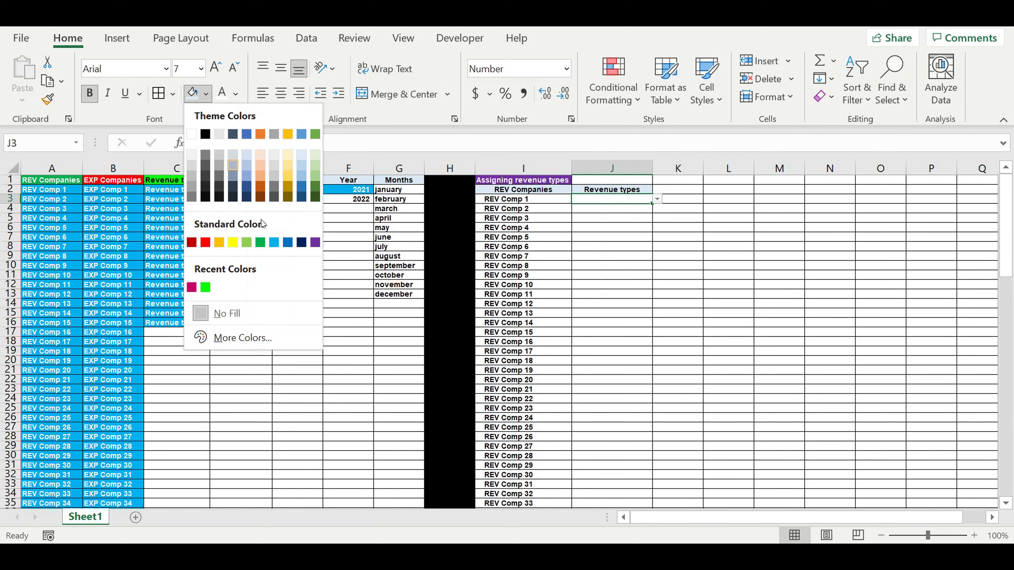
pyautogui.click(275, 243)
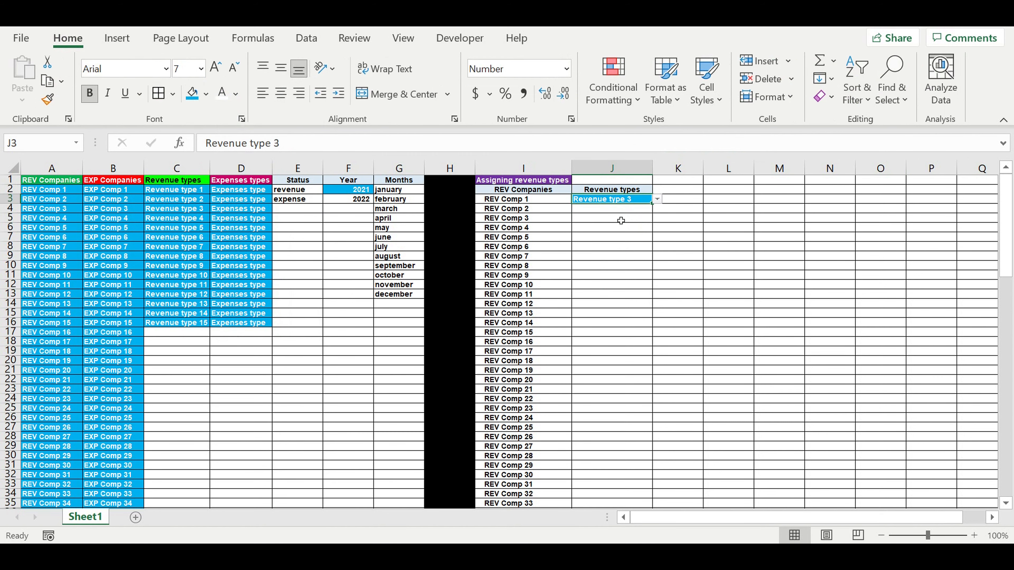
pyautogui.click(621, 232)
pyautogui.click(605, 201)
# Step: Fill J3 down through J17, then clear the overflow entries in J16:J17
pyautogui.moveTo(655, 210); pyautogui.dragTo(651, 334)
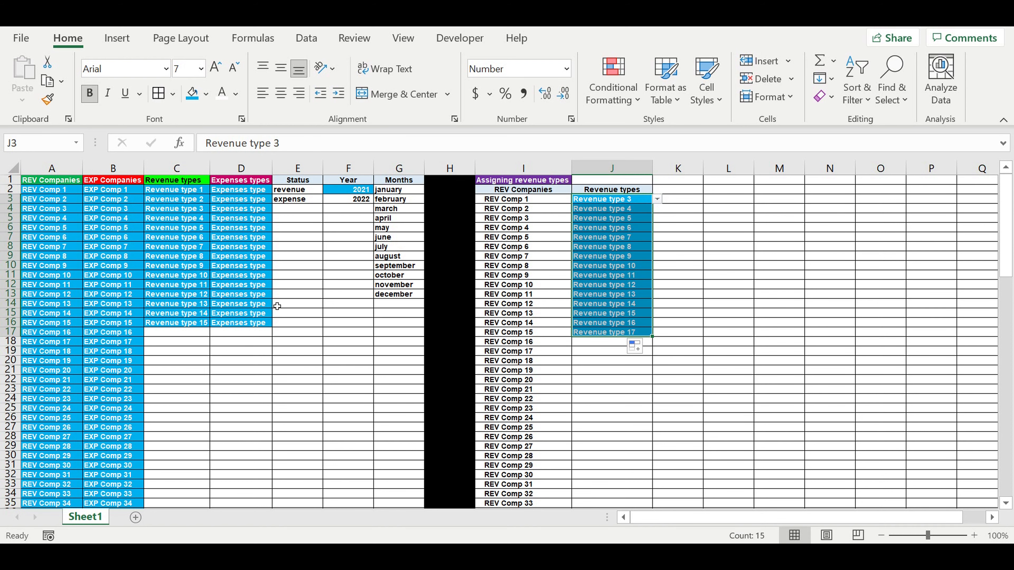
pyautogui.click(164, 323)
pyautogui.moveTo(622, 324); pyautogui.dragTo(621, 331)
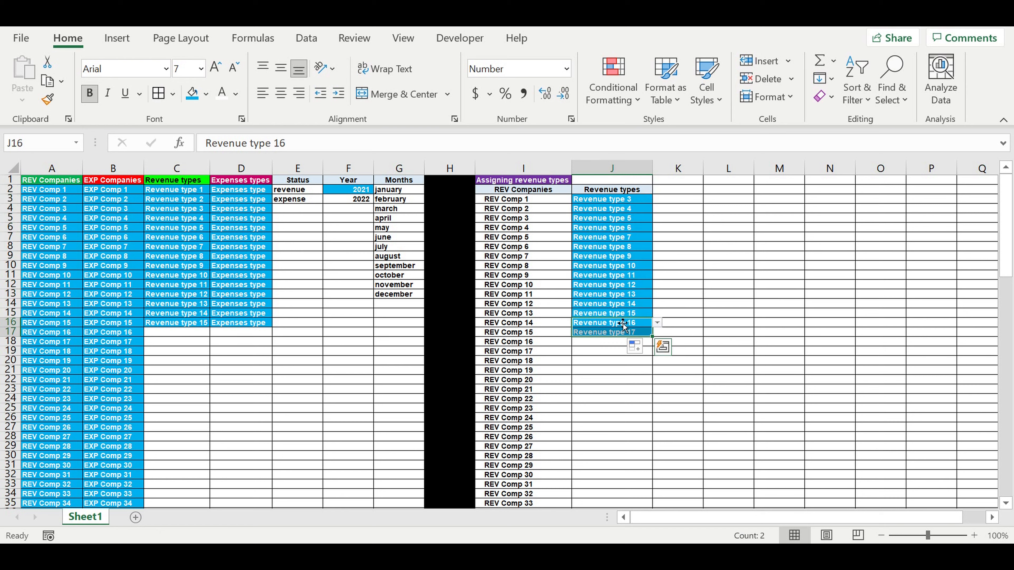
pyautogui.press('Delete')
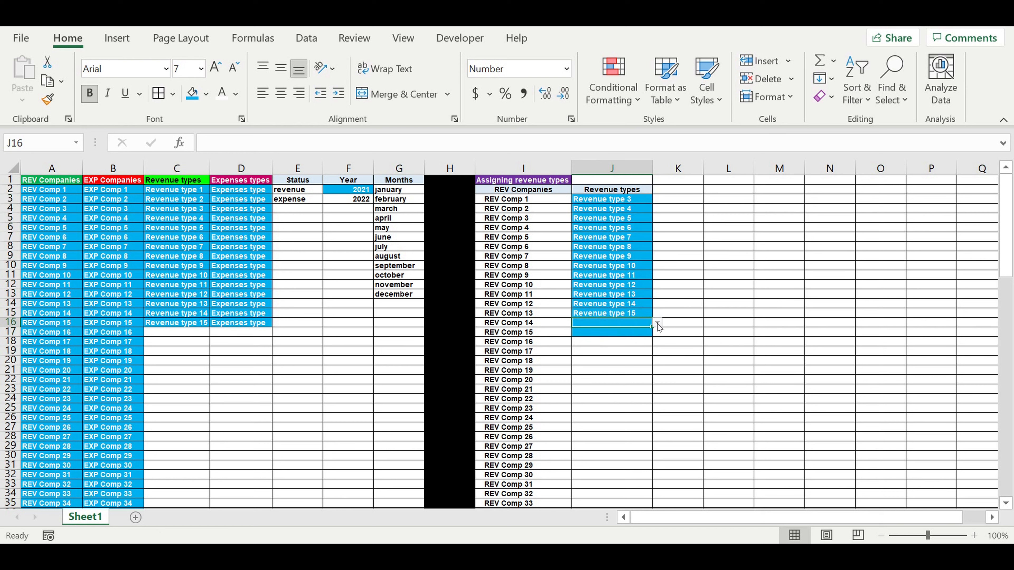
# Step: Choose Revenue type 1 from the dropdown in J16
pyautogui.click(658, 327)
pyautogui.click(639, 335)
pyautogui.press('Down')
pyautogui.press('Right')
pyautogui.press('Right')
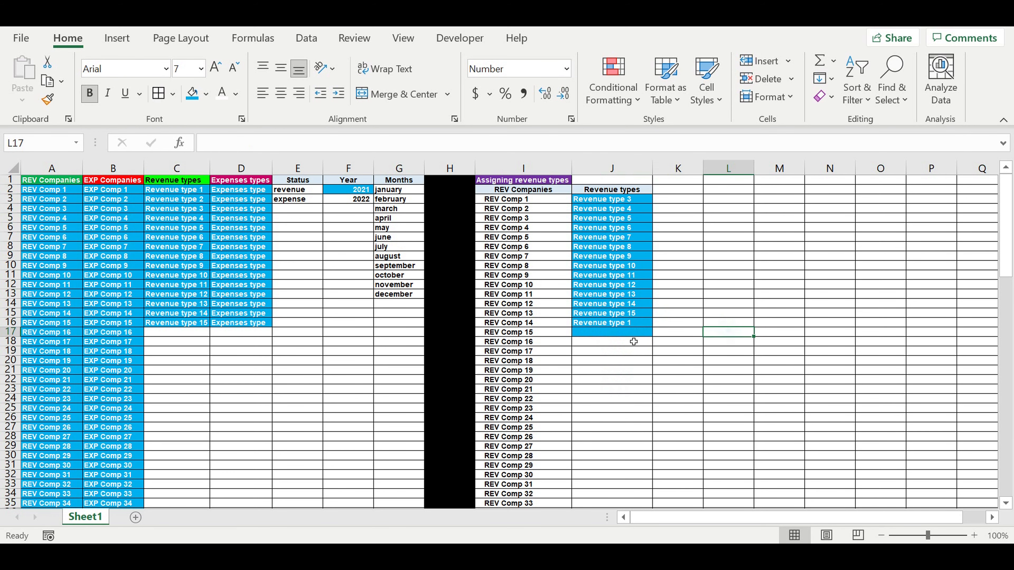
# Step: Fill J16 down the Revenue types column so the types repeat beside the remaining companies
pyautogui.click(624, 326)
pyautogui.scroll(-3, 703, 316)
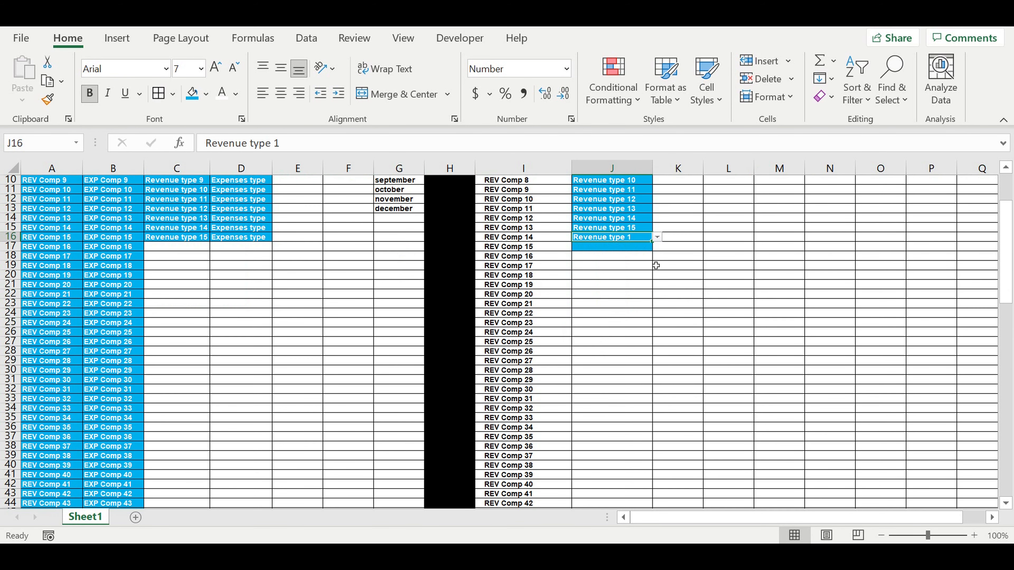
pyautogui.moveTo(654, 249); pyautogui.dragTo(683, 357)
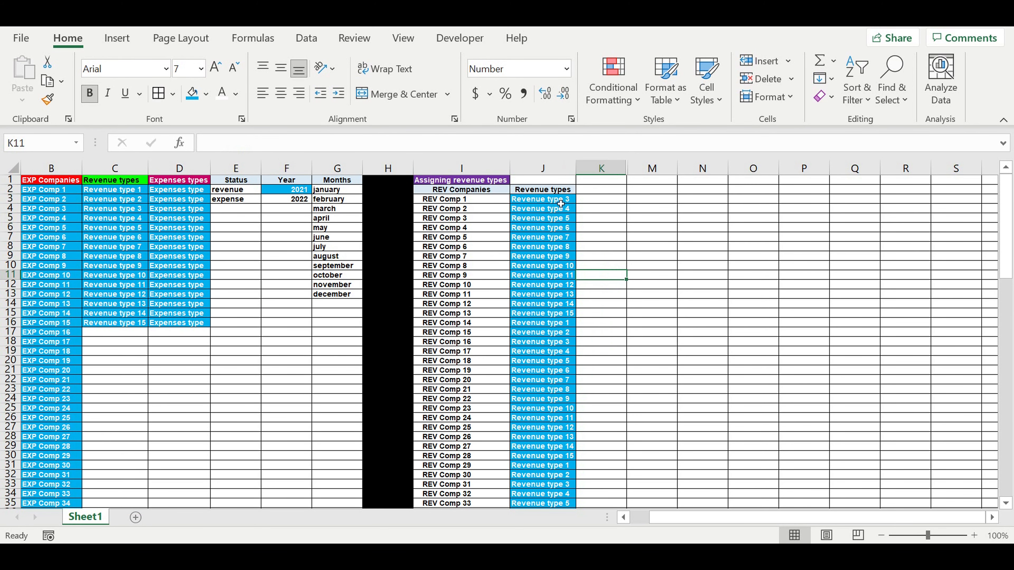
# Step: Review the REV companies and their assigned revenue types down the table
pyautogui.moveTo(439, 200); pyautogui.dragTo(451, 336)
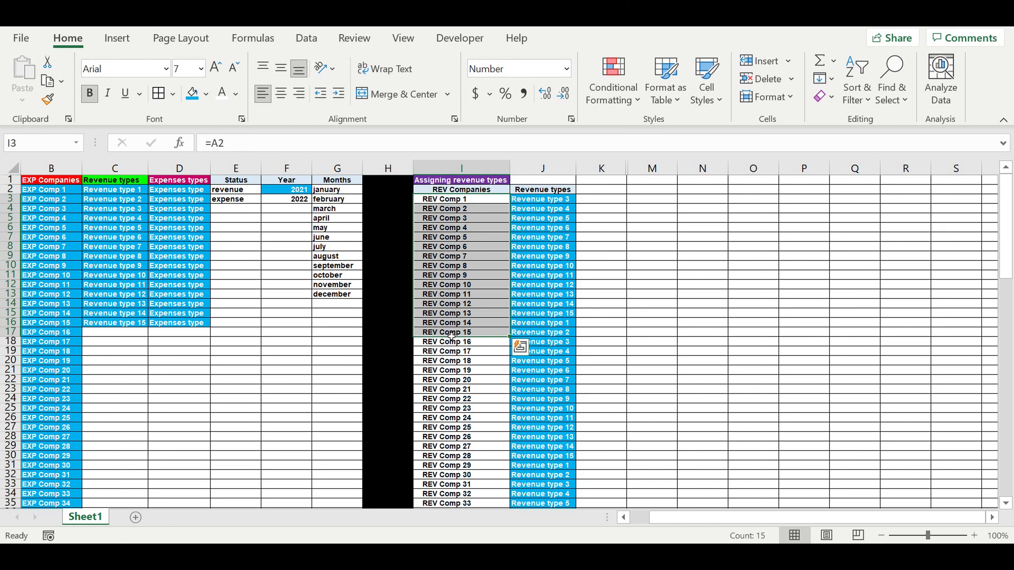
pyautogui.click(559, 231)
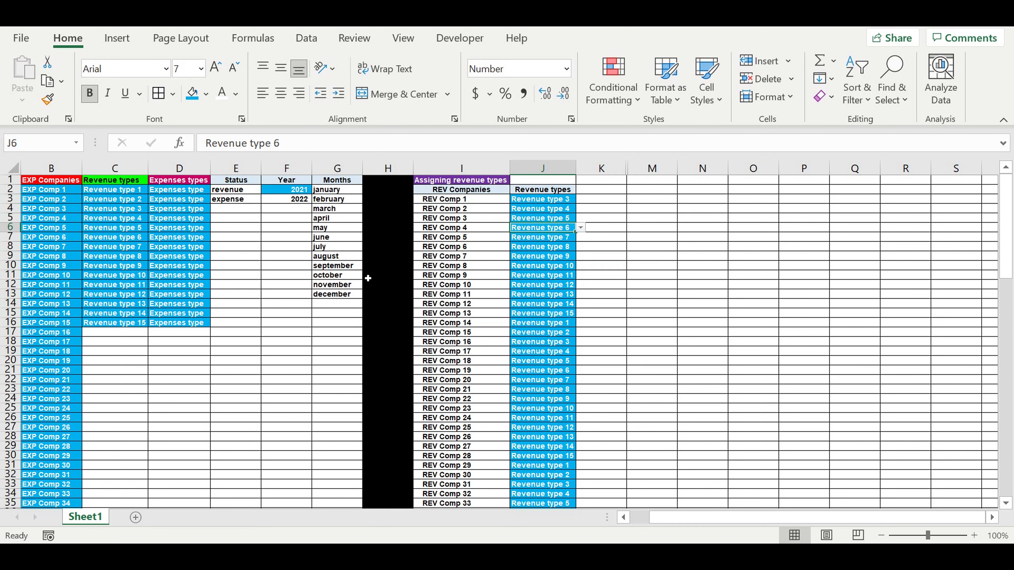
pyautogui.scroll(-11, 138, 318)
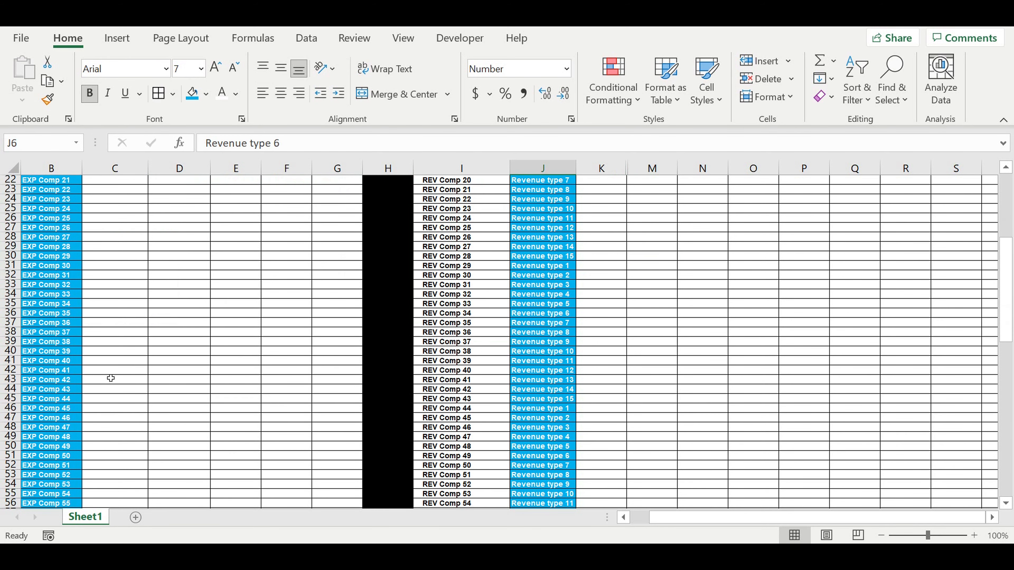
pyautogui.click(58, 371)
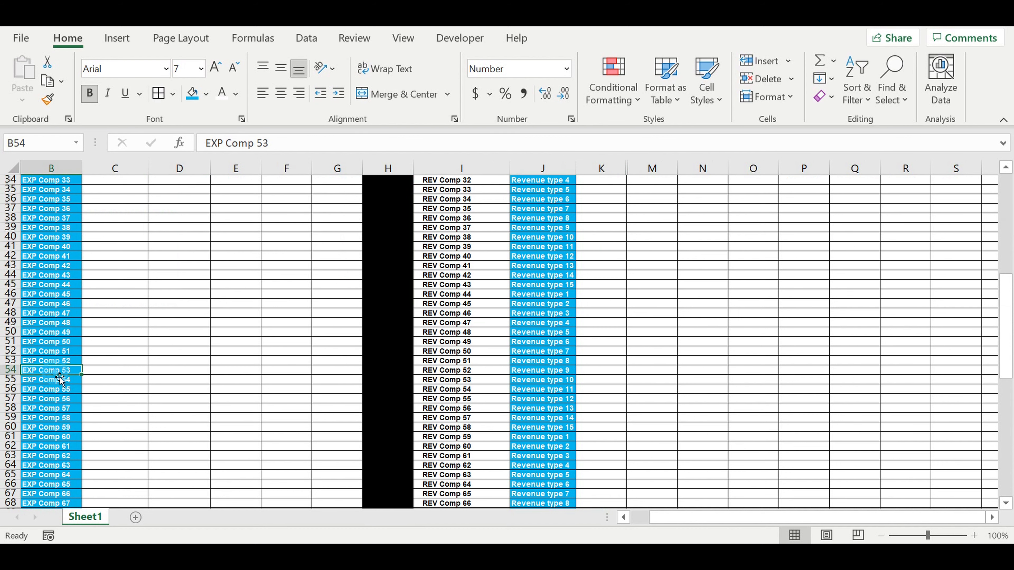
pyautogui.scroll(1, 423, 327)
pyautogui.scroll(11, 423, 327)
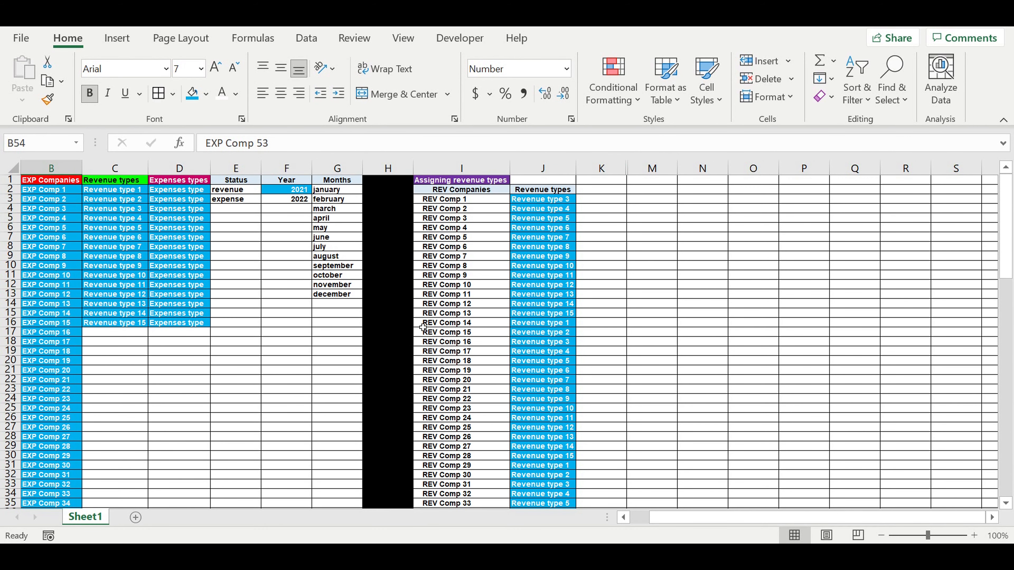
pyautogui.click(556, 230)
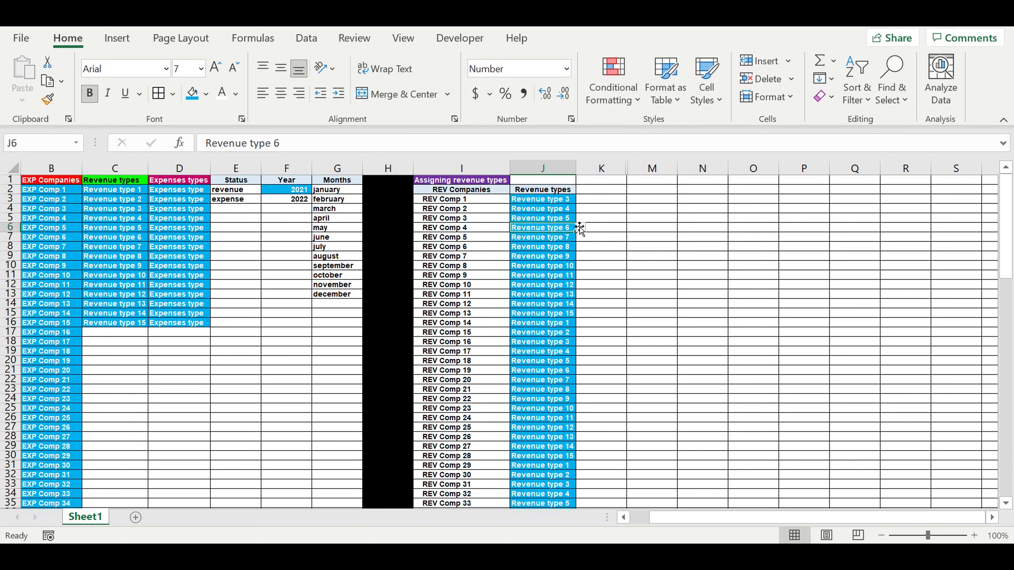
pyautogui.click(607, 246)
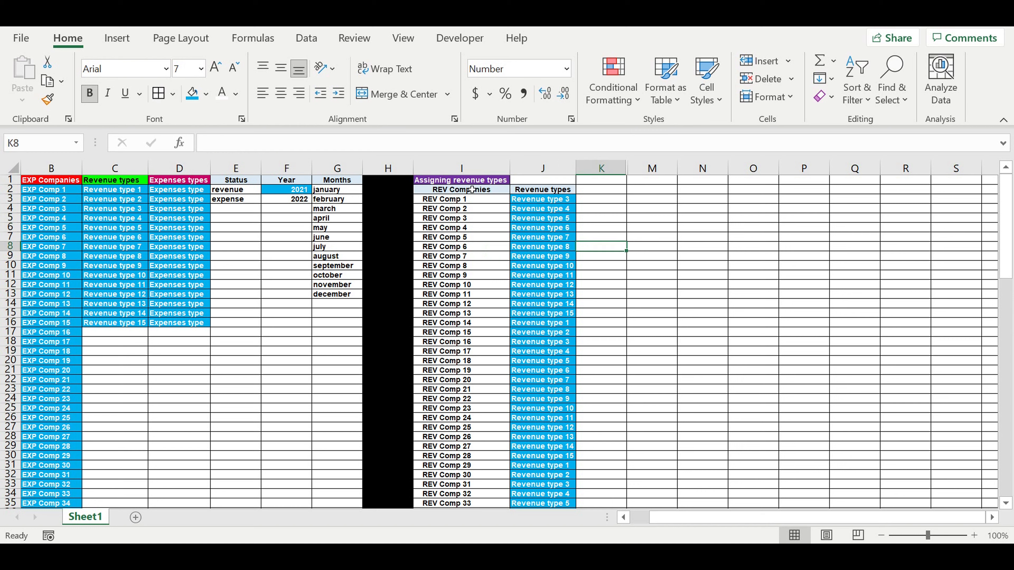
# Step: Copy the "Assigning revenue types" header from I1 into M1
pyautogui.click(462, 183)
pyautogui.moveTo(463, 183); pyautogui.dragTo(530, 317)
pyautogui.click(630, 276)
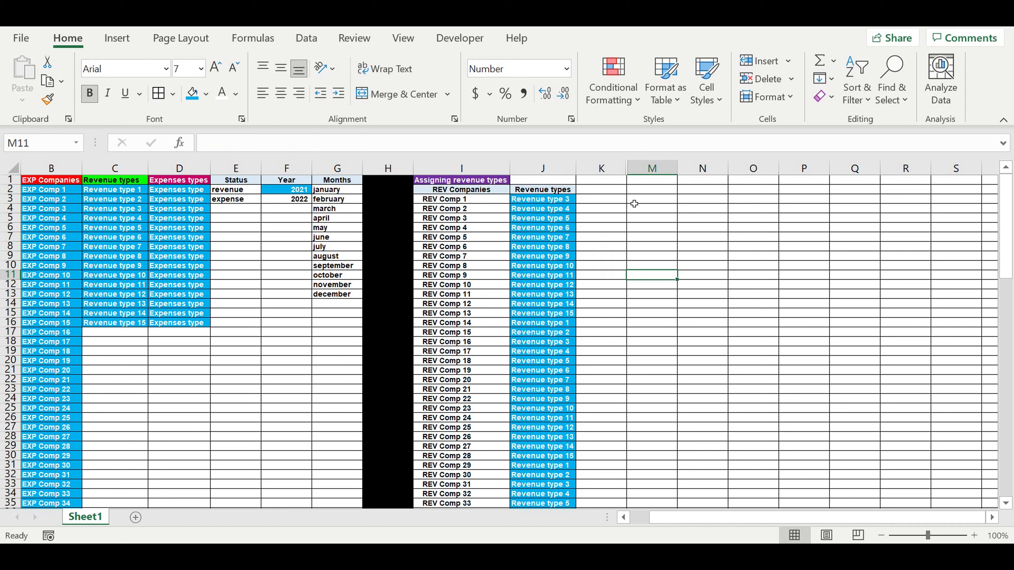
pyautogui.click(594, 188)
pyautogui.click(464, 180)
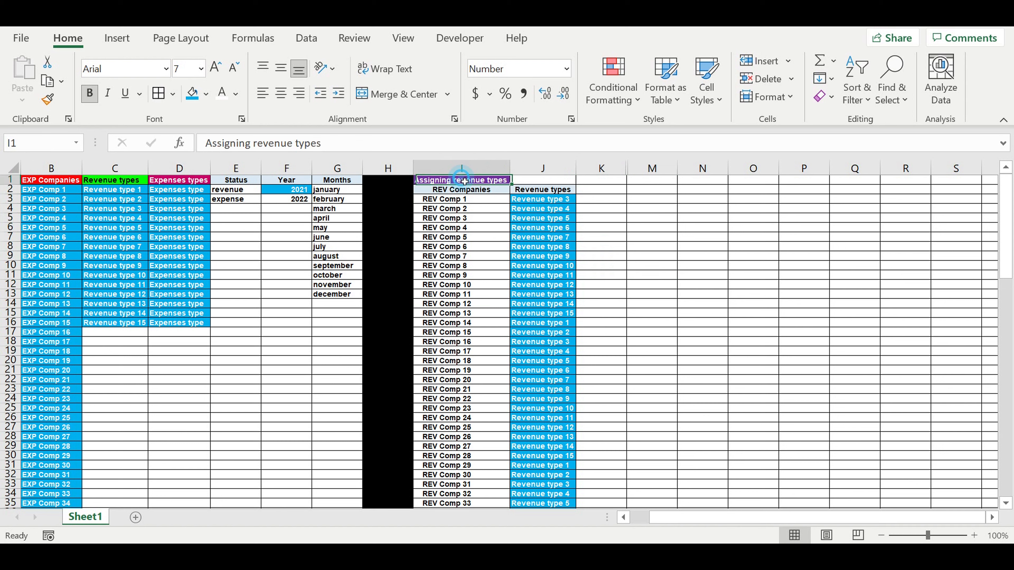
pyautogui.hotkey('ctrl', 'c')
pyautogui.click(605, 181)
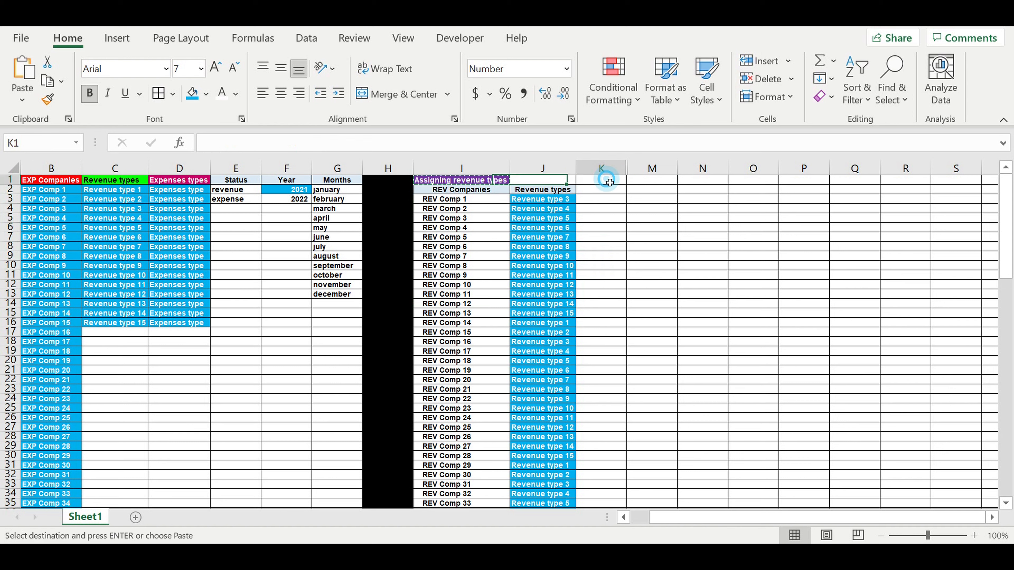
pyautogui.click(648, 181)
pyautogui.hotkey('ctrl', 'v')
# Step: Widen column M and edit the M1 header to read "Assigning expense types"
pyautogui.click(652, 218)
pyautogui.moveTo(680, 172); pyautogui.dragTo(723, 172)
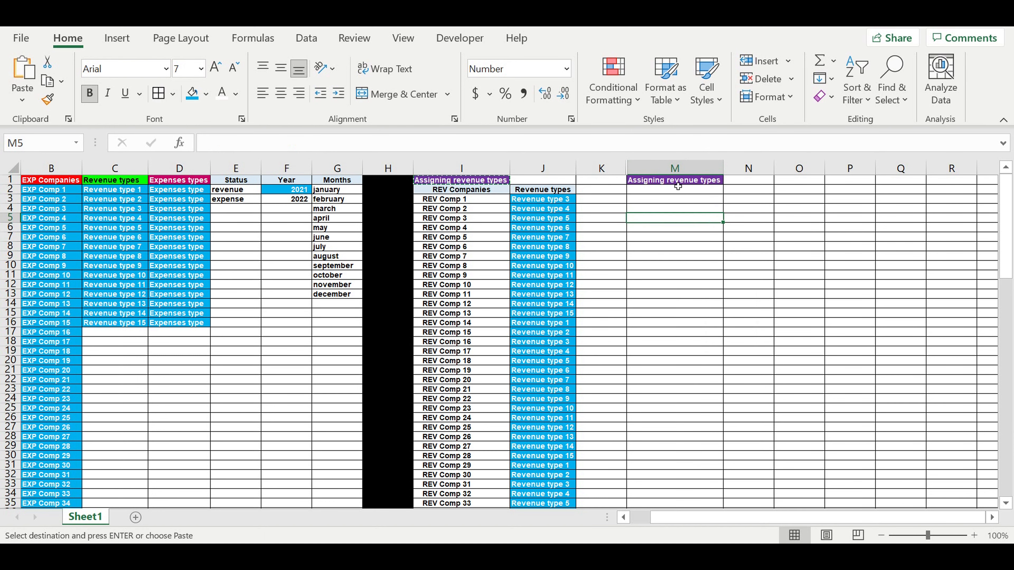
pyautogui.click(662, 182)
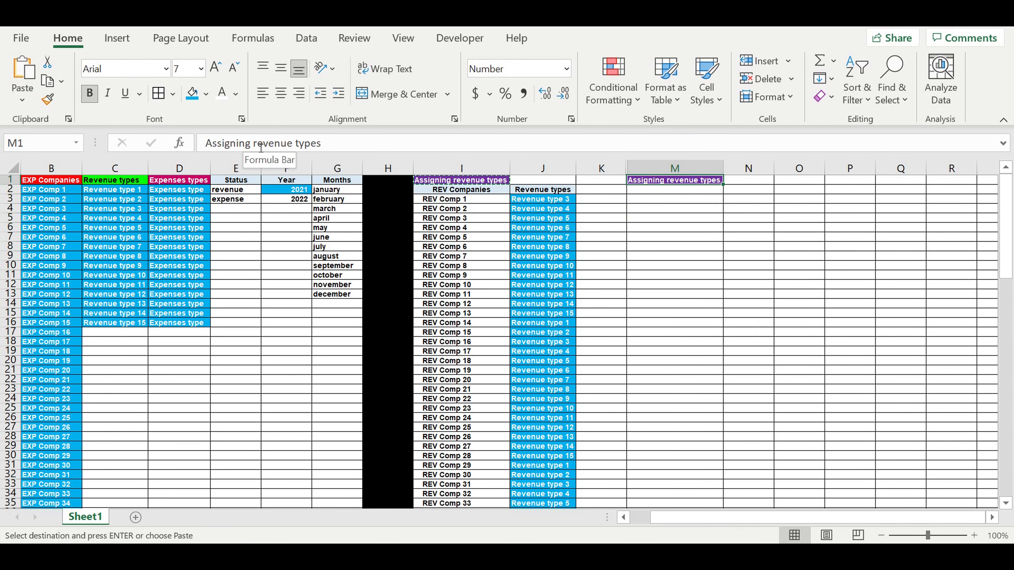
pyautogui.moveTo(260, 143); pyautogui.dragTo(293, 149)
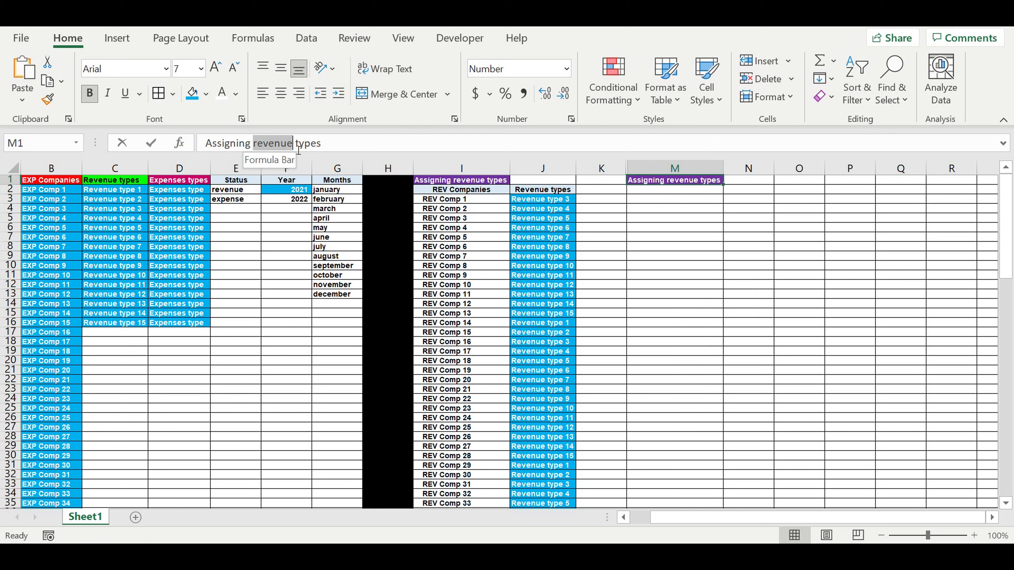
pyautogui.write('expense')
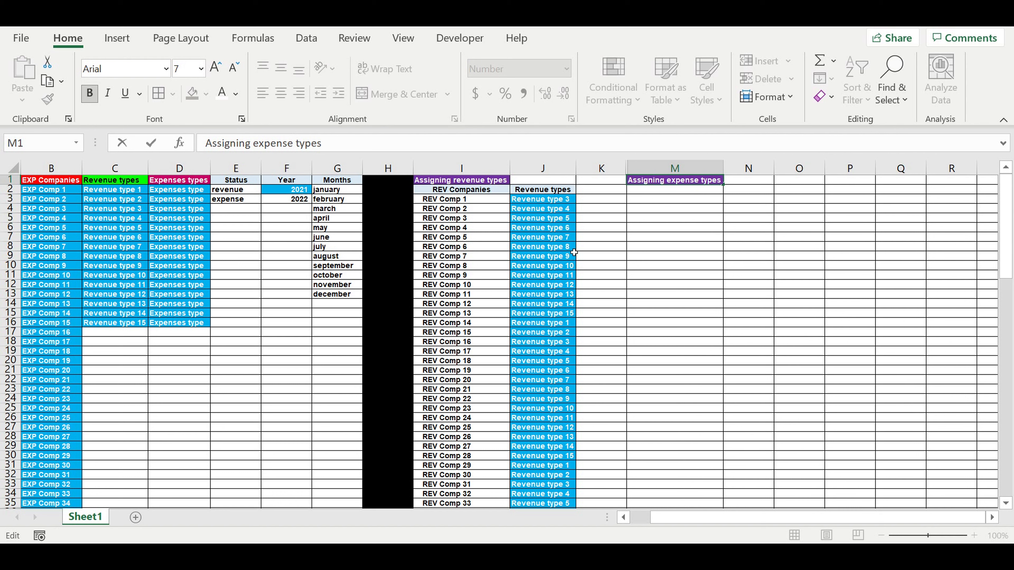
# Step: Fill column K black as a separator between the revenue and expense tables
pyautogui.click(690, 190)
pyautogui.click(690, 182)
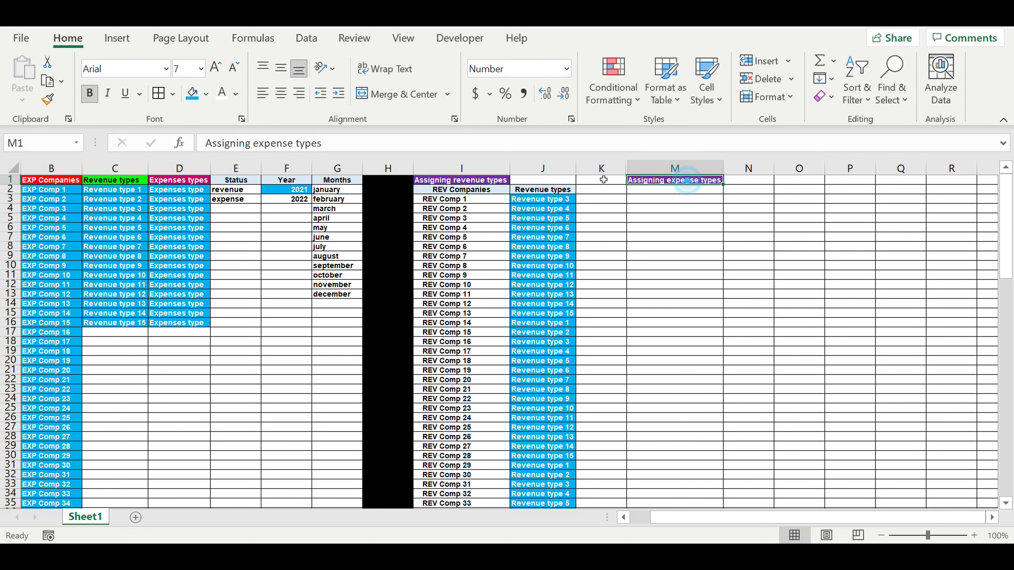
pyautogui.click(601, 168)
pyautogui.click(208, 95)
pyautogui.click(207, 136)
# Step: Link M2 to the EXP Companies header in B1 with a formula
pyautogui.click(756, 275)
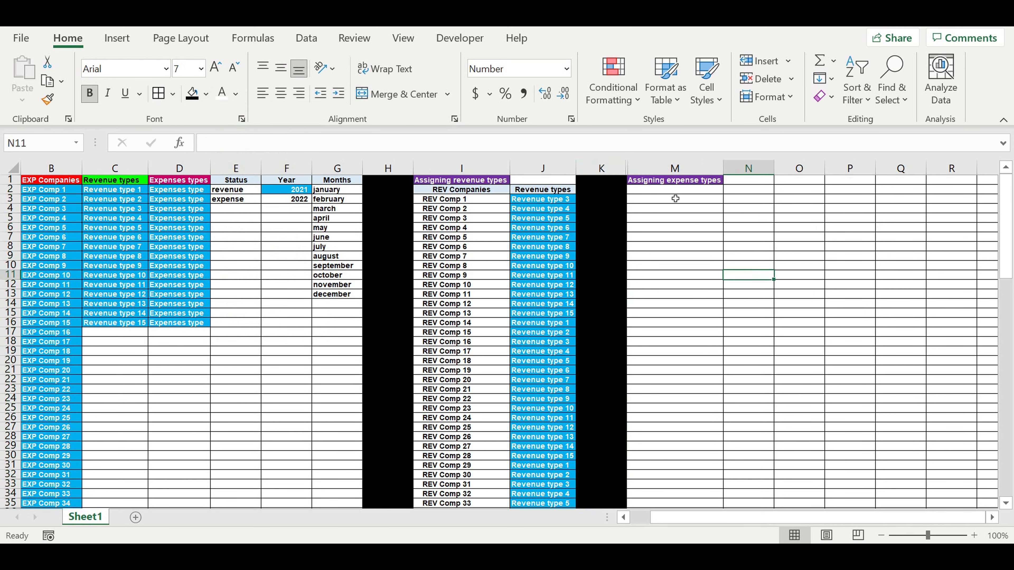
pyautogui.click(699, 194)
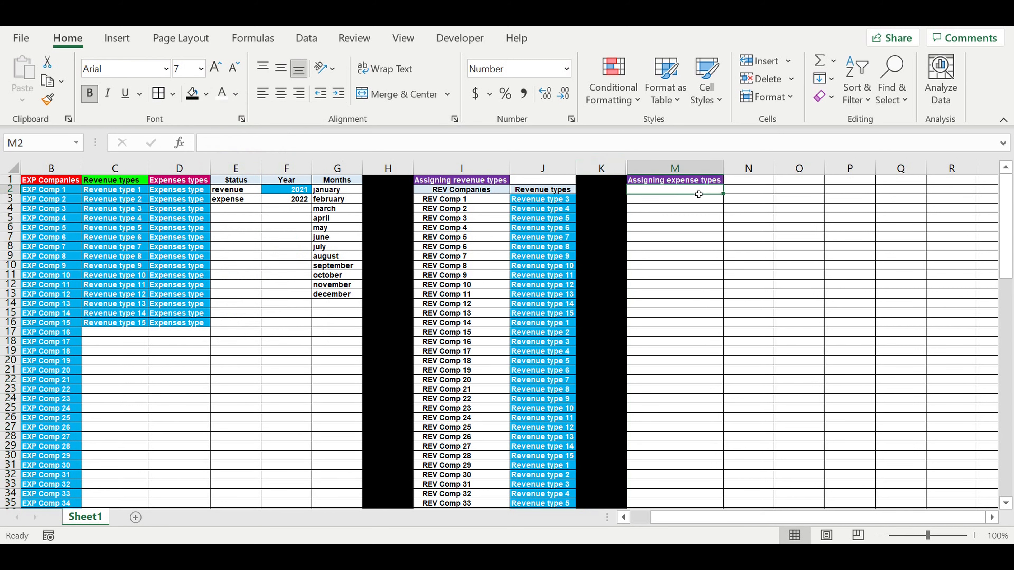
pyautogui.write('=')
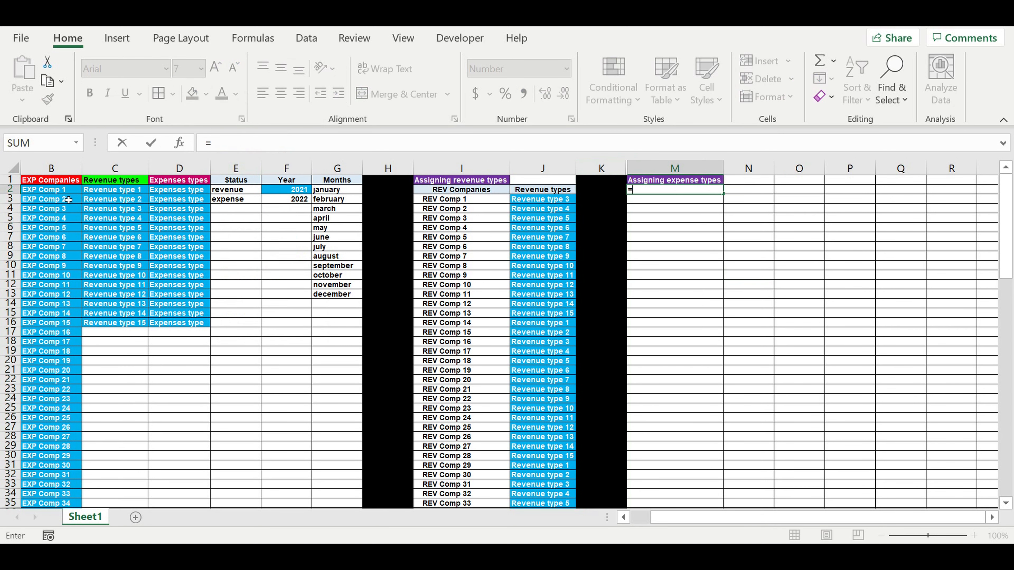
pyautogui.click(48, 183)
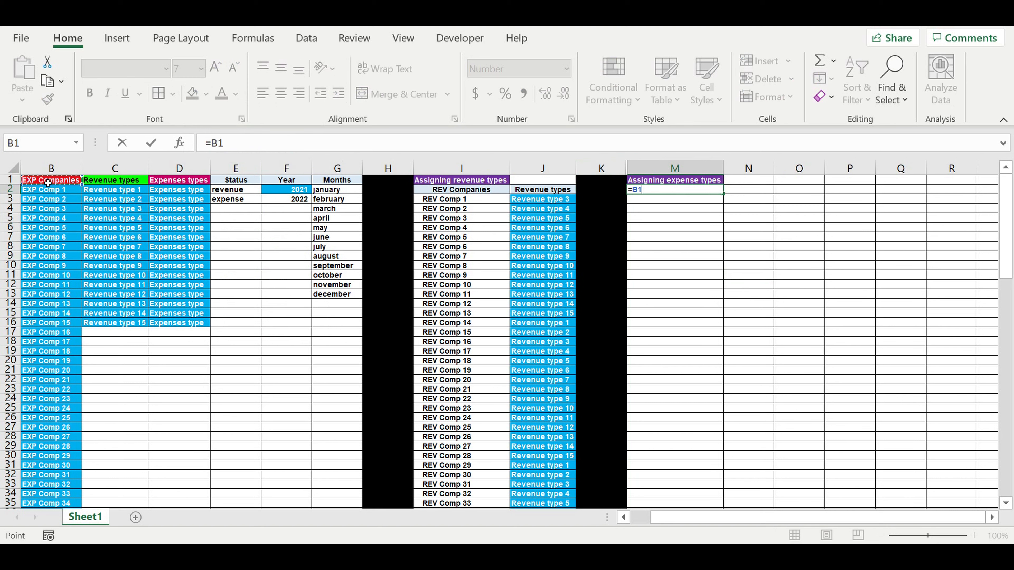
pyautogui.press('Return')
# Step: Link N2 to the Expenses types header in D1 and widen column N
pyautogui.click(690, 227)
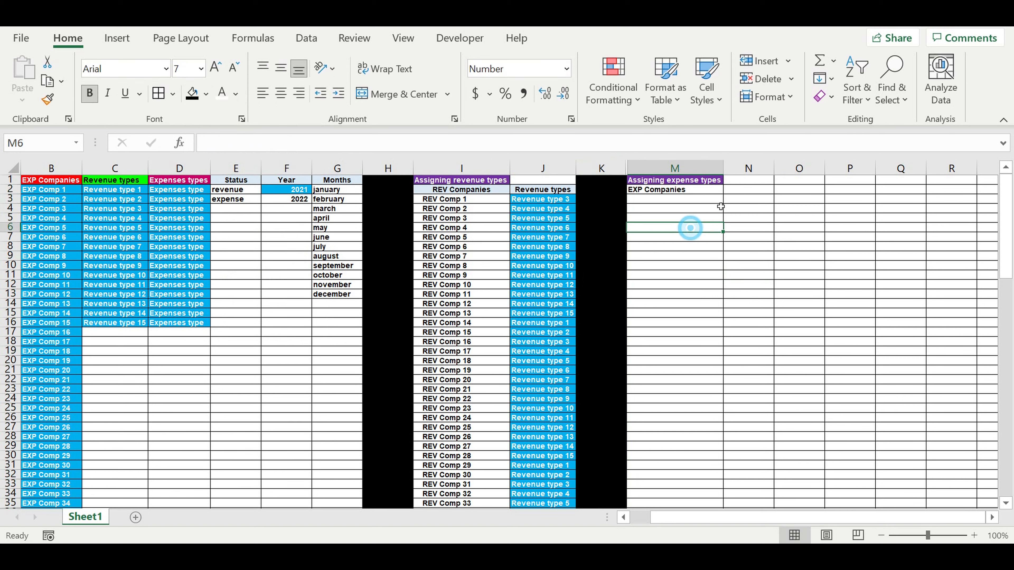
pyautogui.click(752, 192)
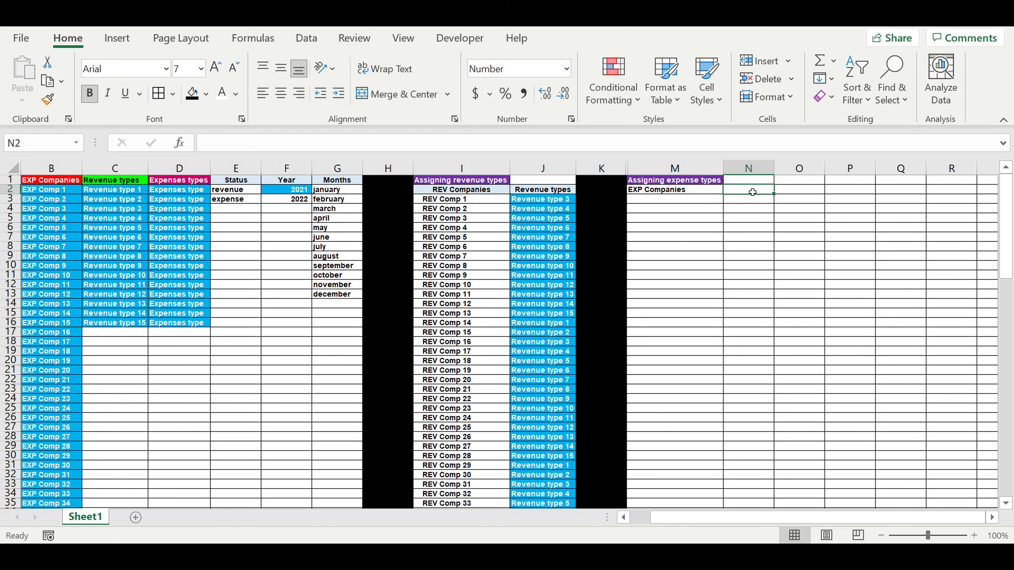
pyautogui.write('=')
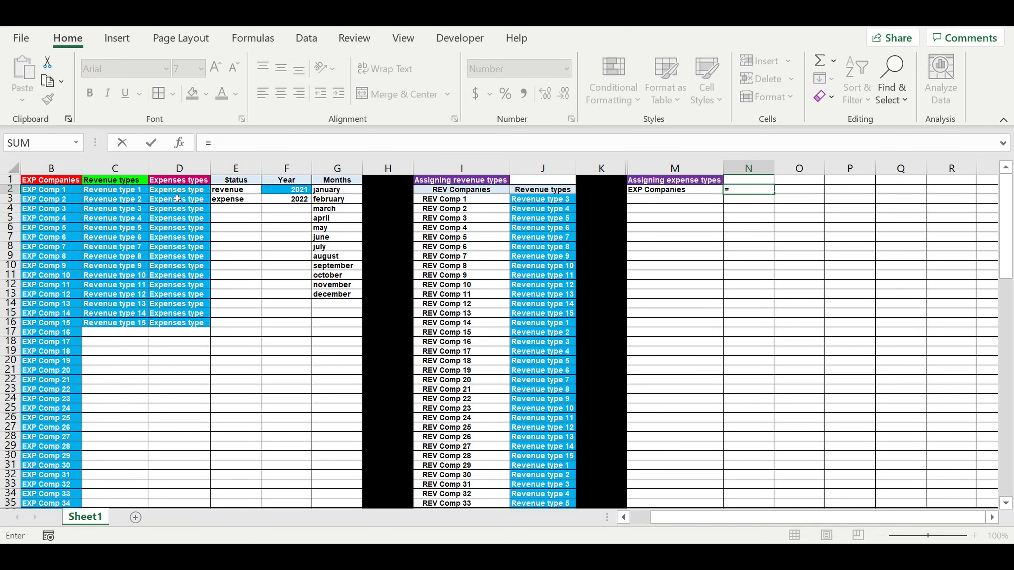
pyautogui.click(178, 183)
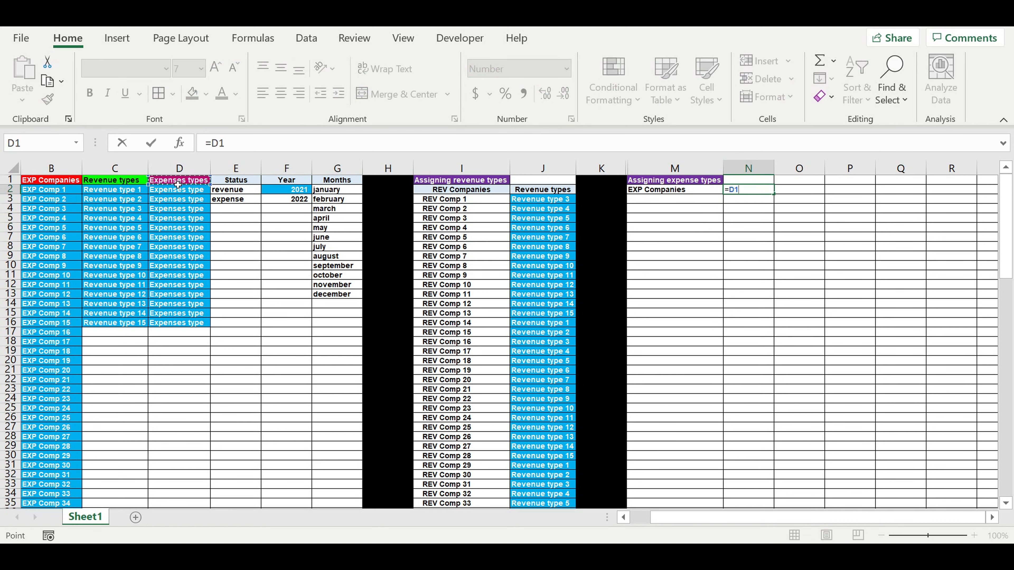
pyautogui.press('Return')
pyautogui.moveTo(784, 171); pyautogui.dragTo(785, 170)
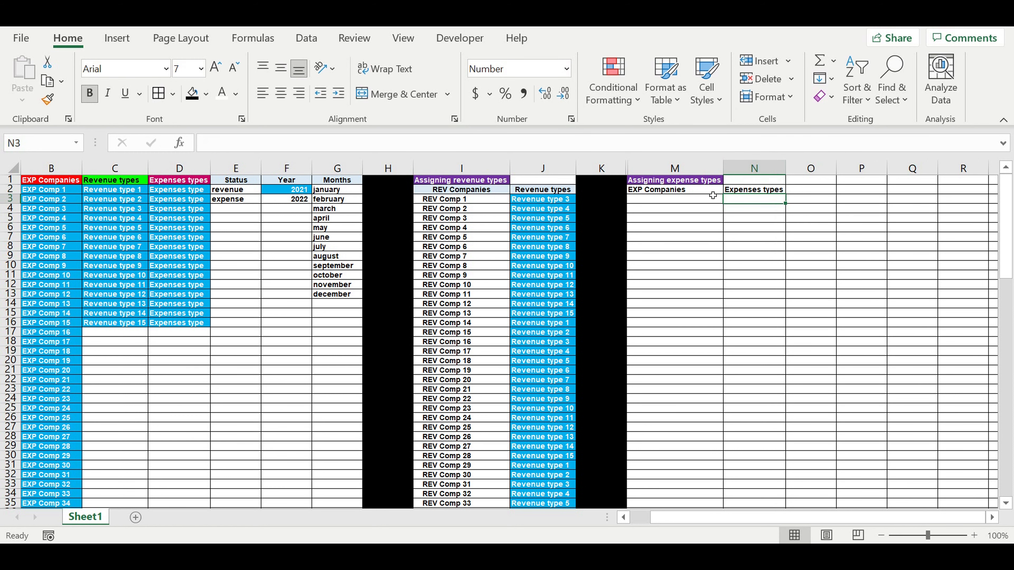
# Step: Center the M2:N2 headers and give them a light blue fill
pyautogui.moveTo(702, 190); pyautogui.dragTo(754, 191)
pyautogui.click(282, 94)
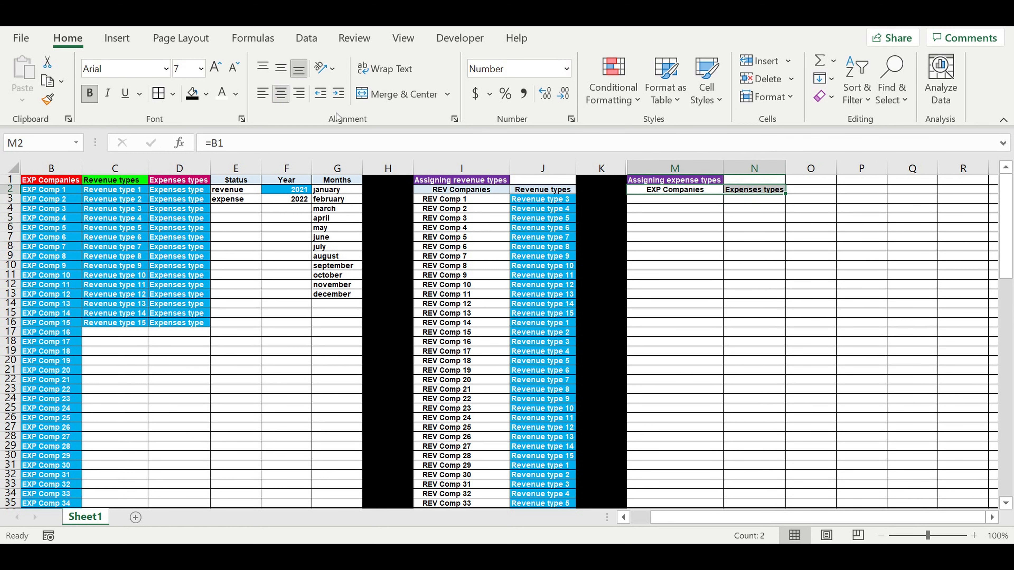
pyautogui.click(206, 94)
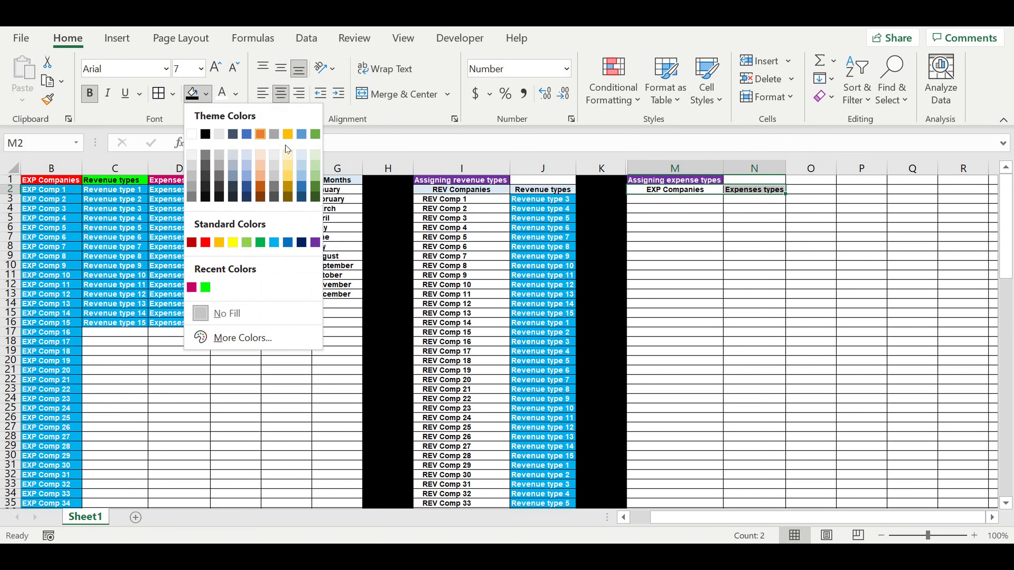
pyautogui.click(308, 159)
# Step: Fill the M1 "Assigning expense types" header orange
pyautogui.click(675, 180)
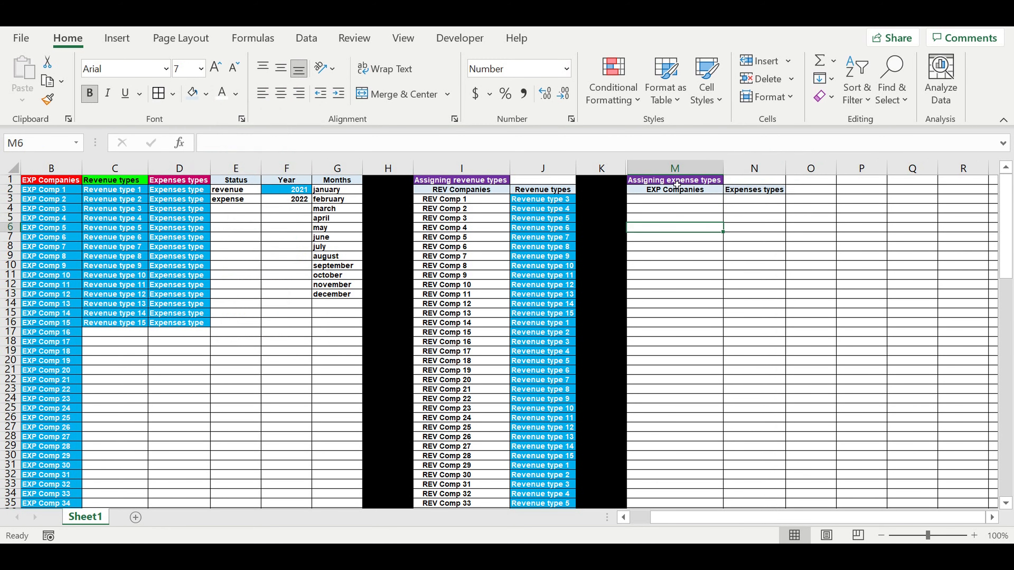
pyautogui.click(206, 94)
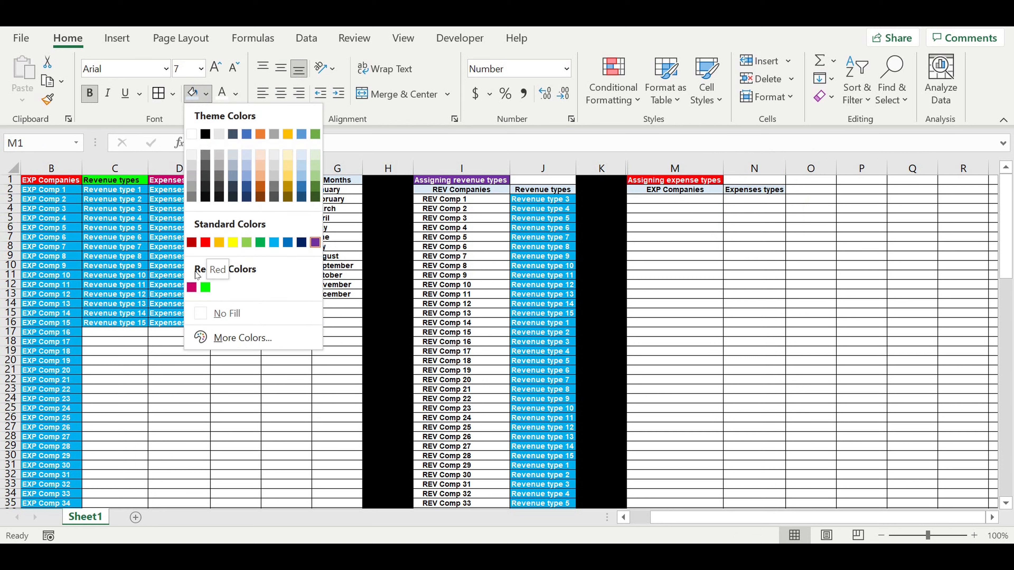
pyautogui.click(261, 187)
pyautogui.click(717, 259)
# Step: Link M3 to the first EXP company in B2 and increase its indent
pyautogui.click(693, 199)
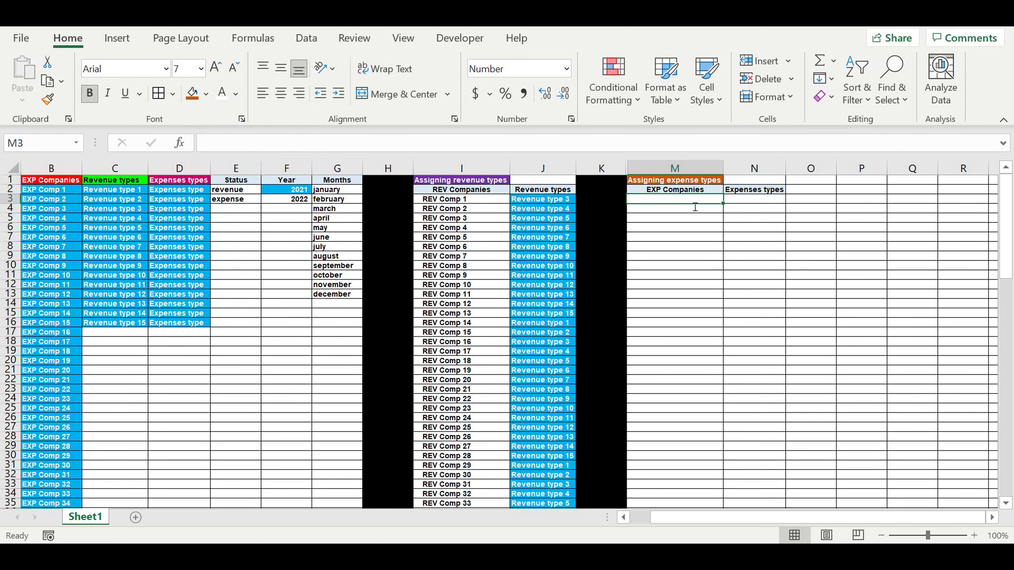
pyautogui.write('=')
pyautogui.click(43, 190)
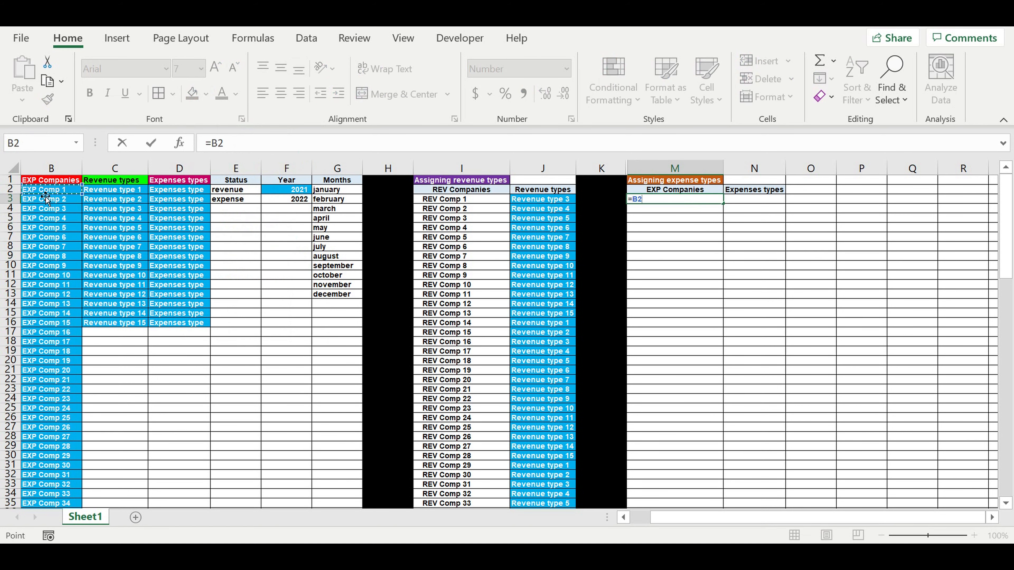
pyautogui.press('Return')
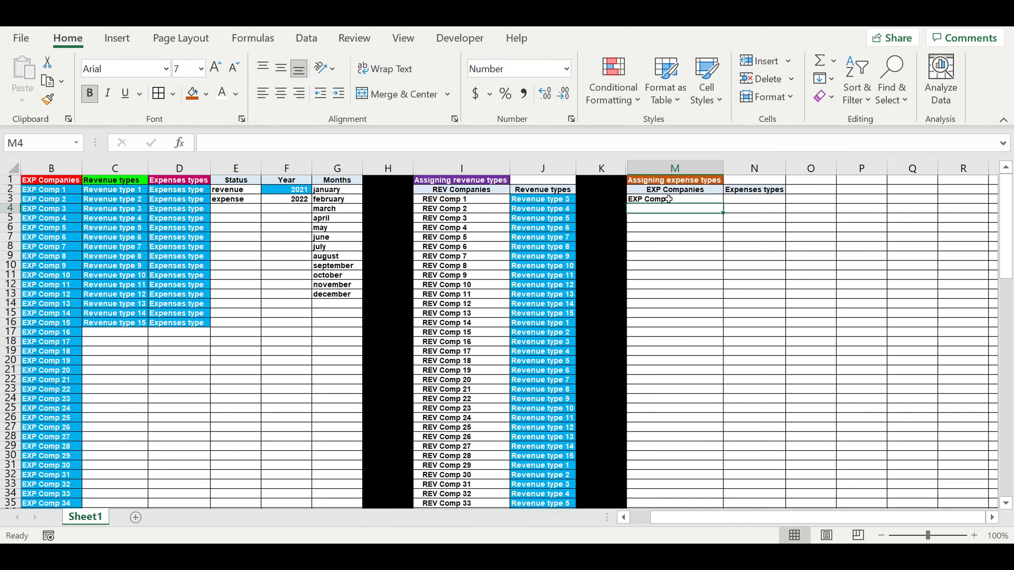
pyautogui.click(668, 203)
pyautogui.click(339, 93)
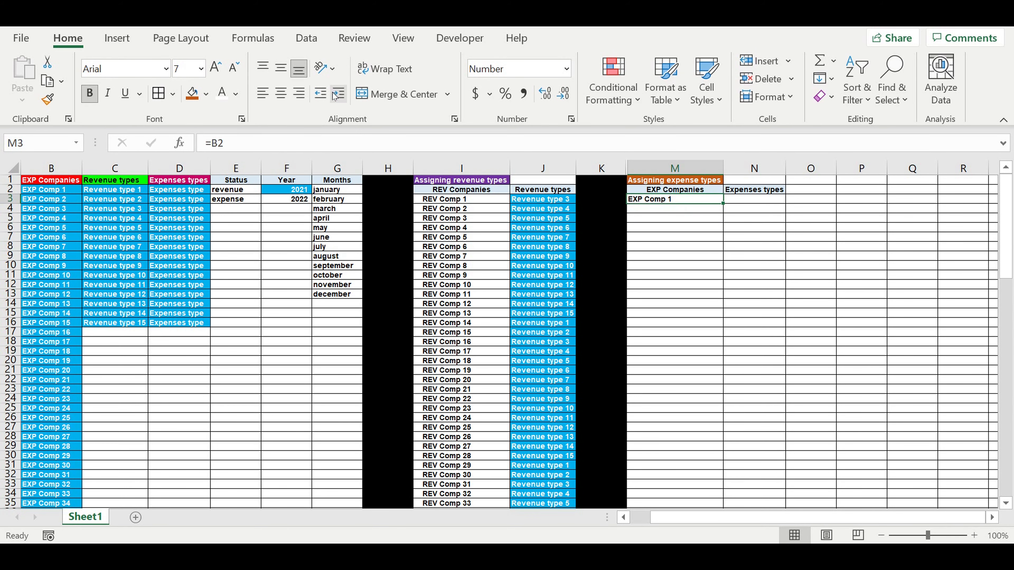
# Step: Fill M3 down to row 102 so all EXP companies appear in the table
pyautogui.moveTo(731, 207); pyautogui.dragTo(679, 476)
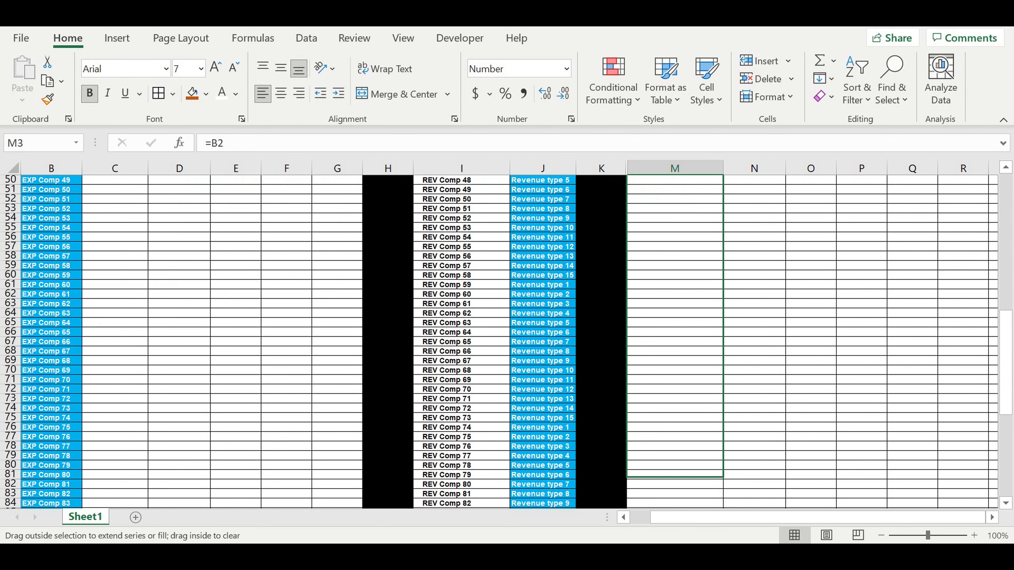
pyautogui.moveTo(692, 534); pyautogui.dragTo(683, 455)
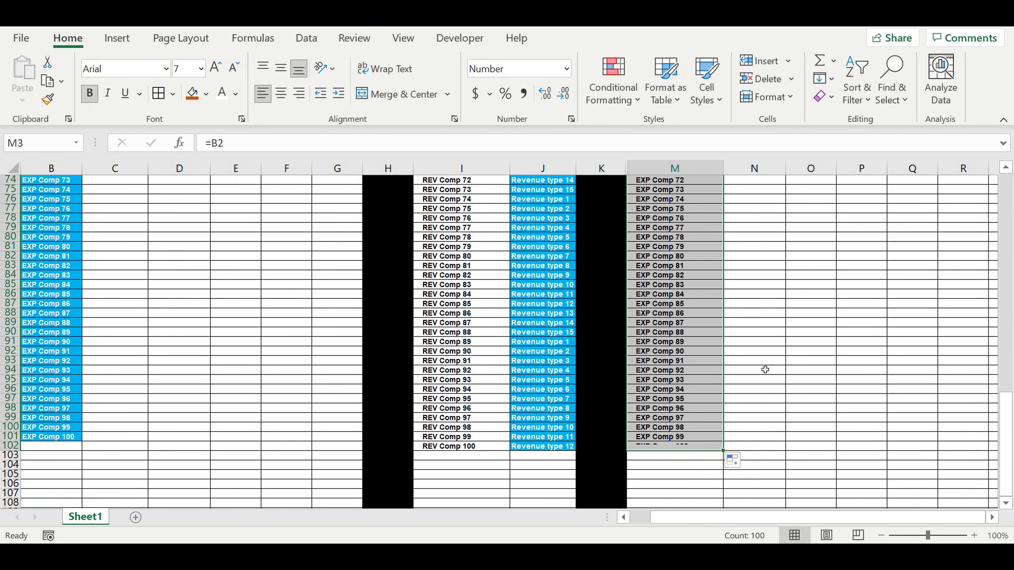
pyautogui.scroll(1, 788, 329)
pyautogui.scroll(20, 787, 325)
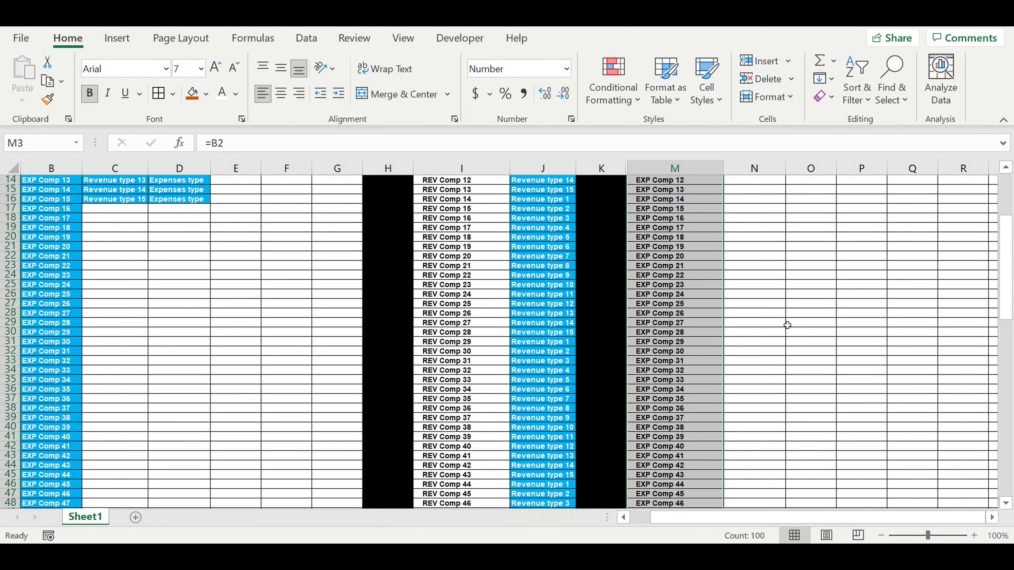
# Step: Add a List data validation to N3 using the expense types in $D$2:$D$16 as source
pyautogui.click(754, 198)
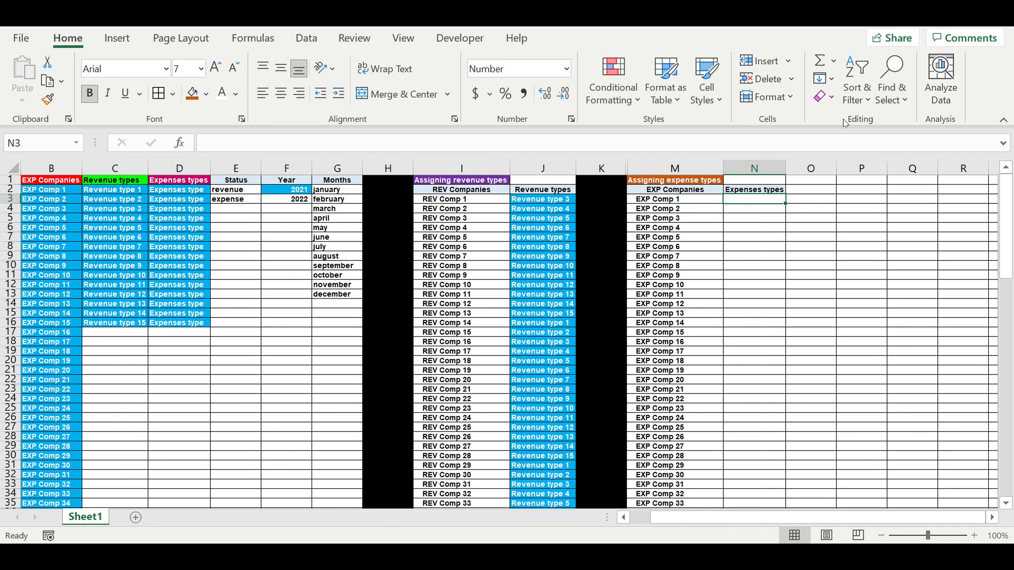
pyautogui.click(251, 38)
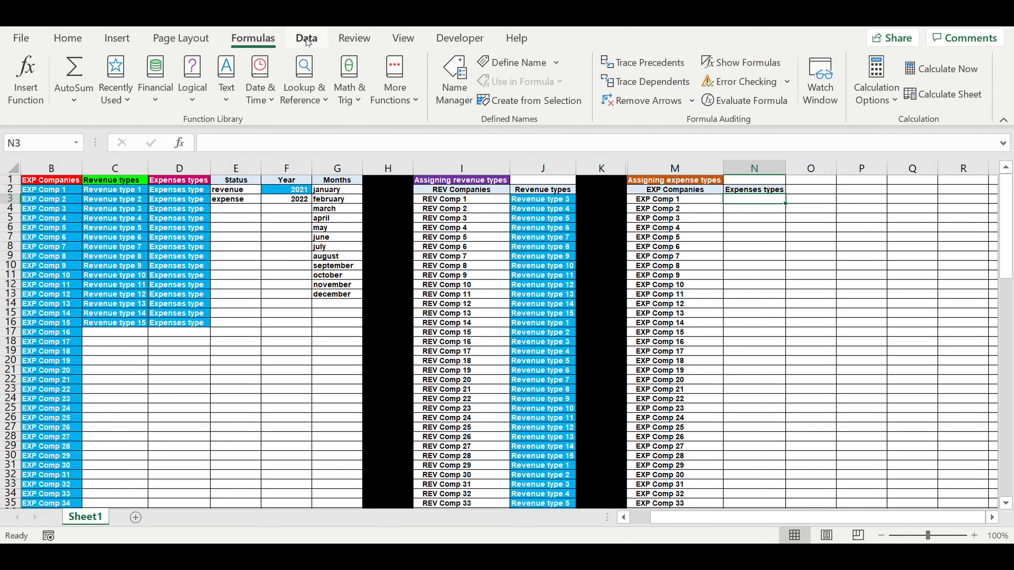
pyautogui.click(307, 40)
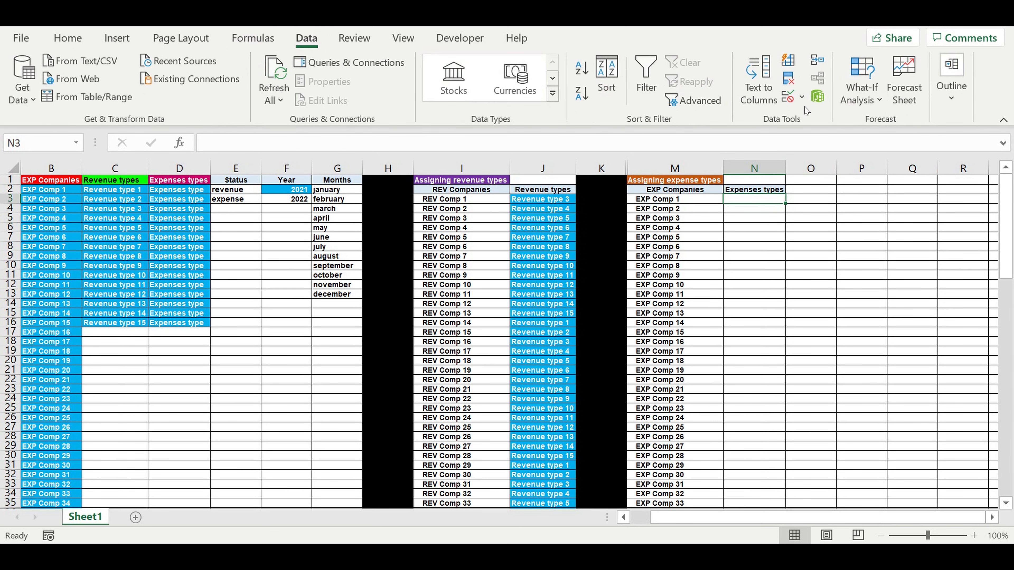
pyautogui.click(801, 98)
pyautogui.click(831, 116)
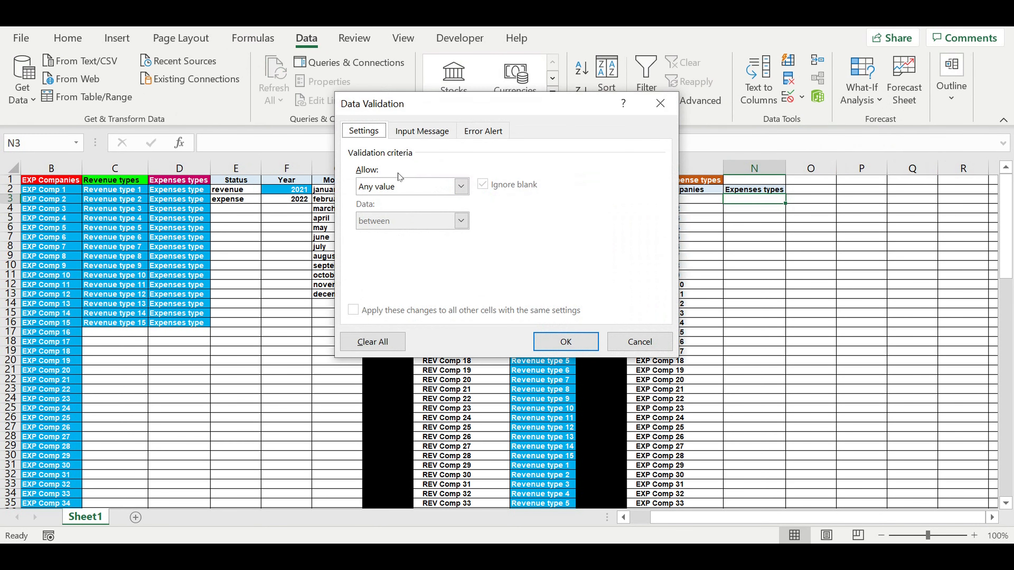
pyautogui.click(461, 186)
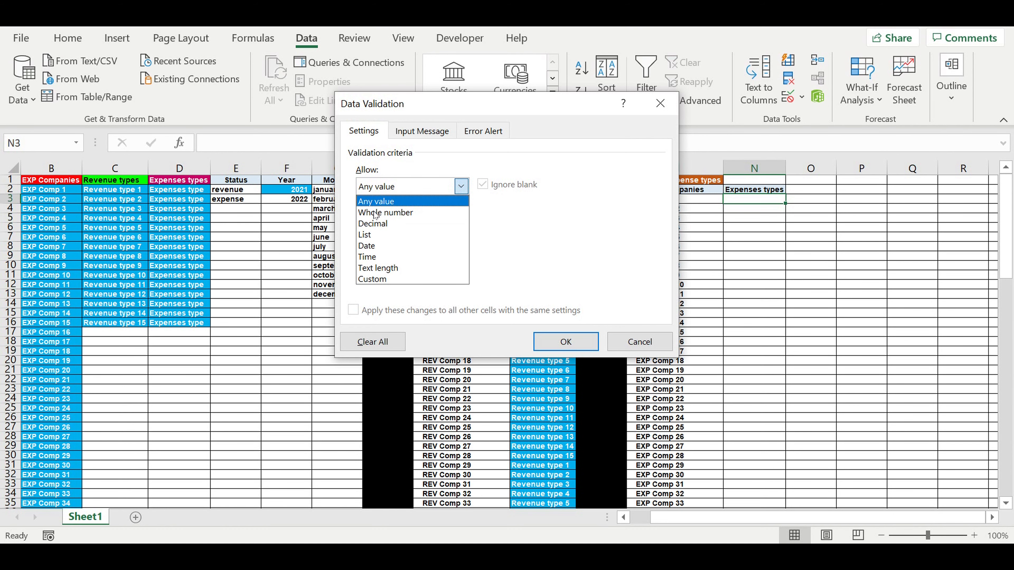
pyautogui.click(365, 235)
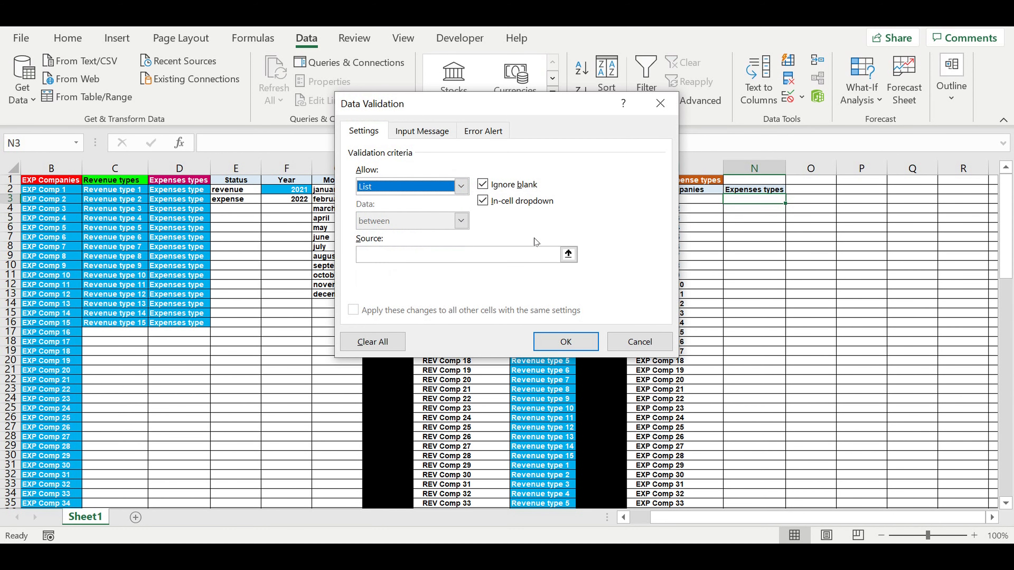
pyautogui.click(569, 253)
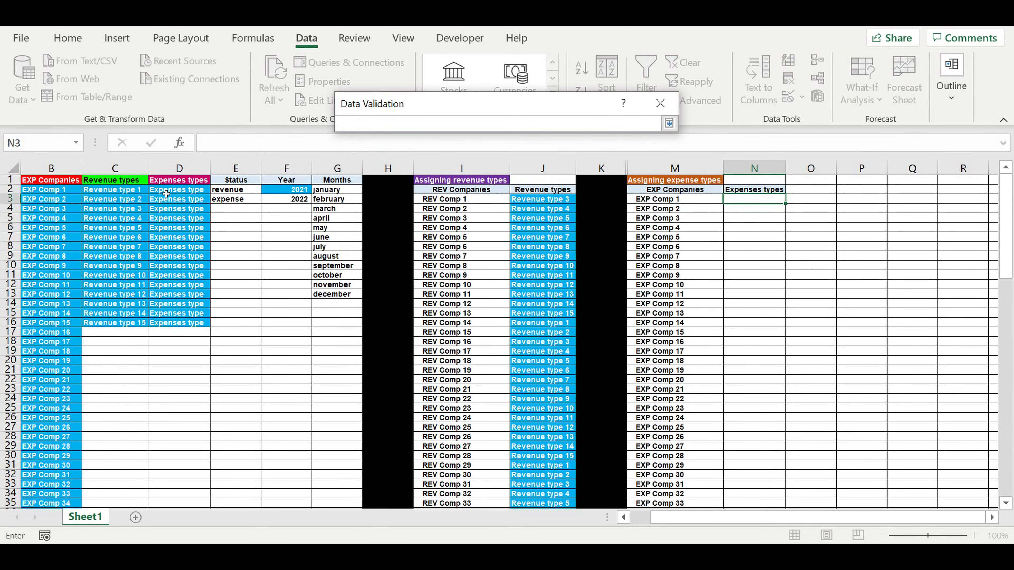
pyautogui.moveTo(170, 194); pyautogui.dragTo(176, 326)
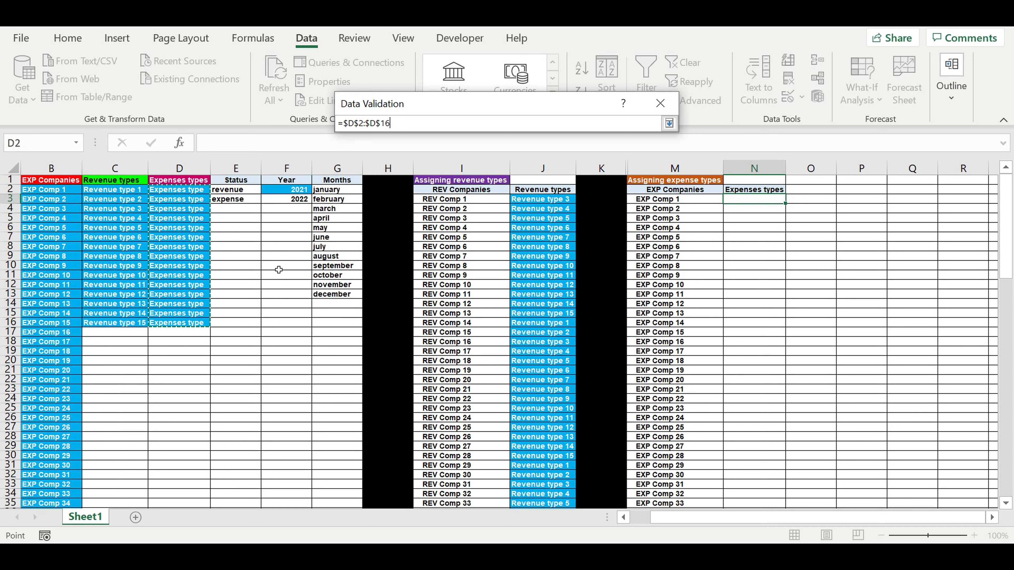
pyautogui.press('Return')
pyautogui.press('Return')
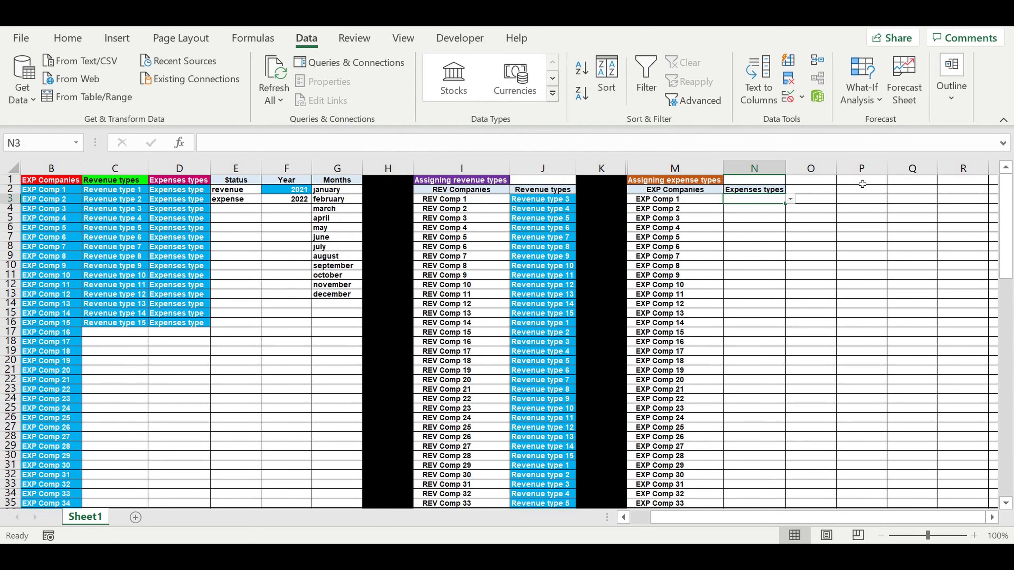
# Step: Choose the first Expenses type from N3's dropdown and widen column N slightly
pyautogui.click(790, 199)
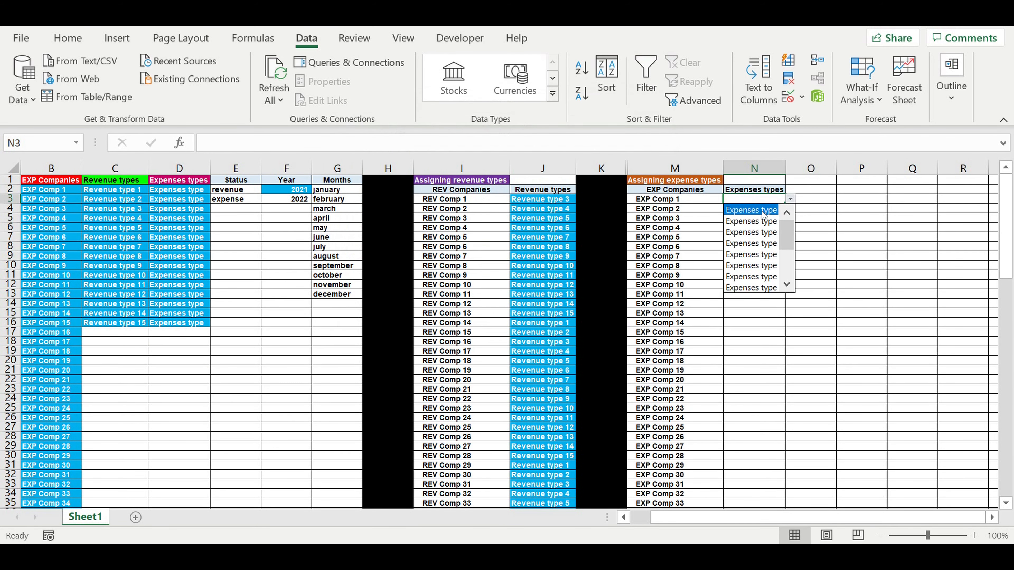
pyautogui.click(754, 209)
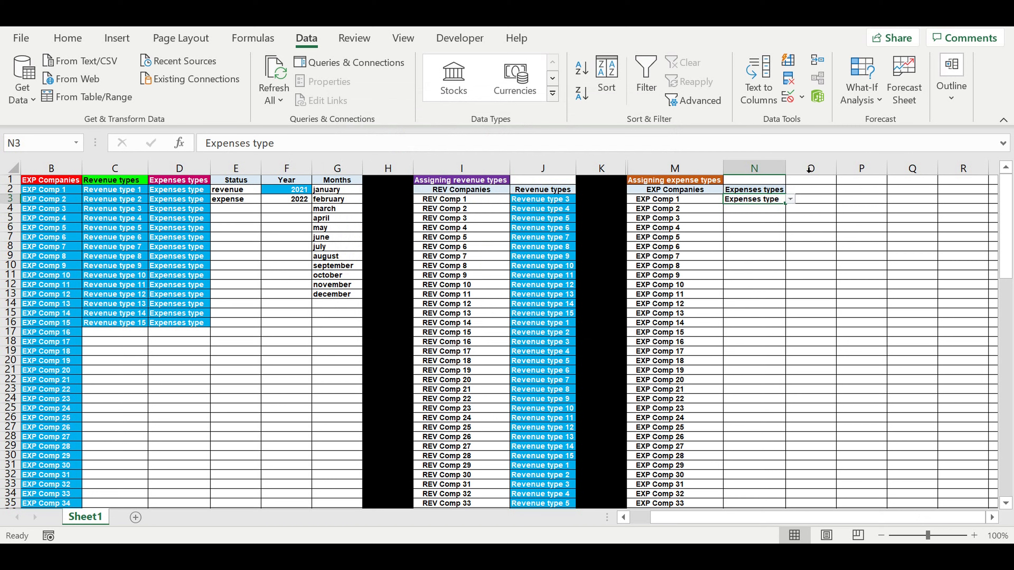
pyautogui.moveTo(798, 177); pyautogui.dragTo(793, 178)
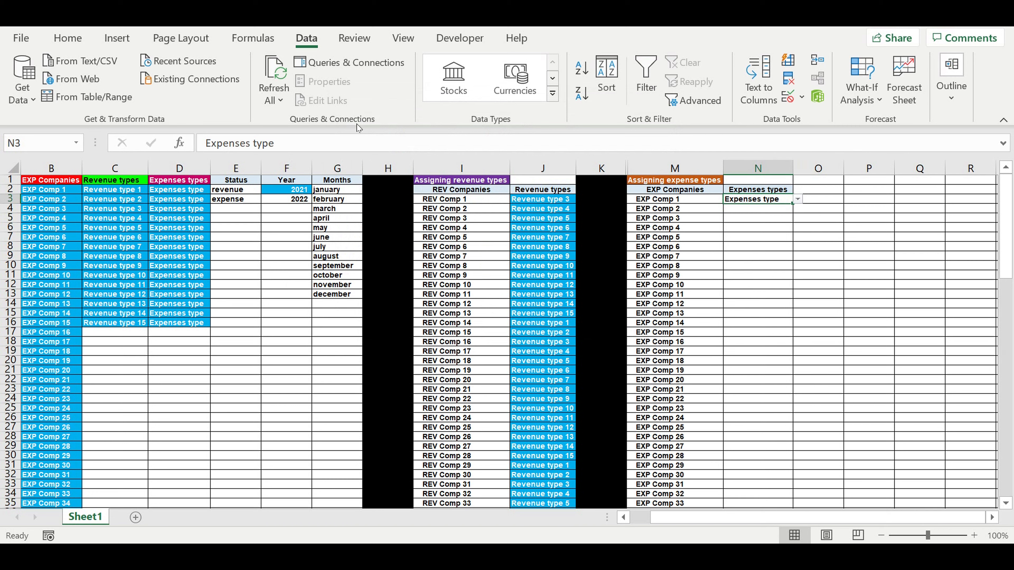
# Step: Fill cell N3 with the standard blue colour
pyautogui.click(68, 38)
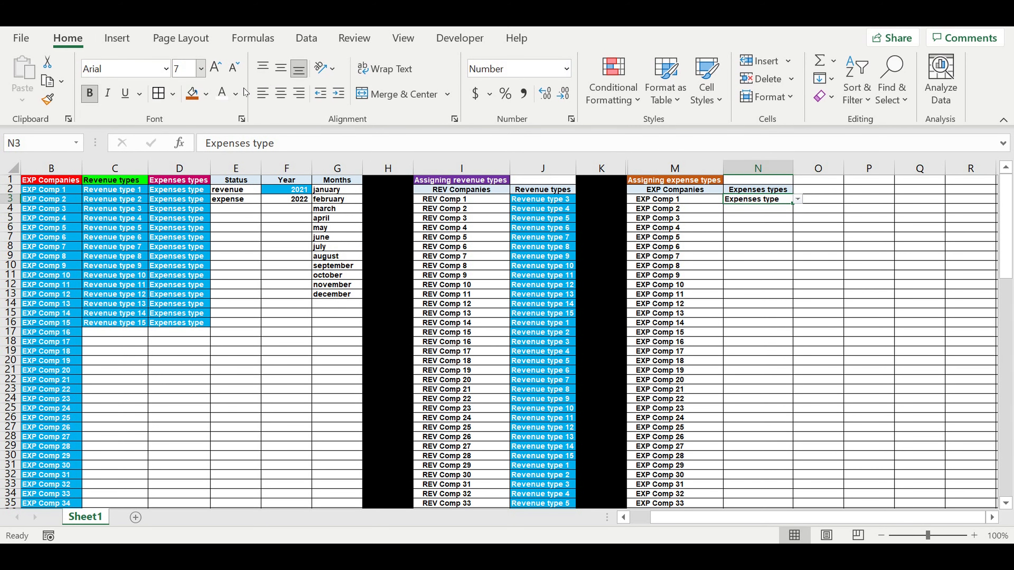
pyautogui.click(222, 93)
pyautogui.click(205, 96)
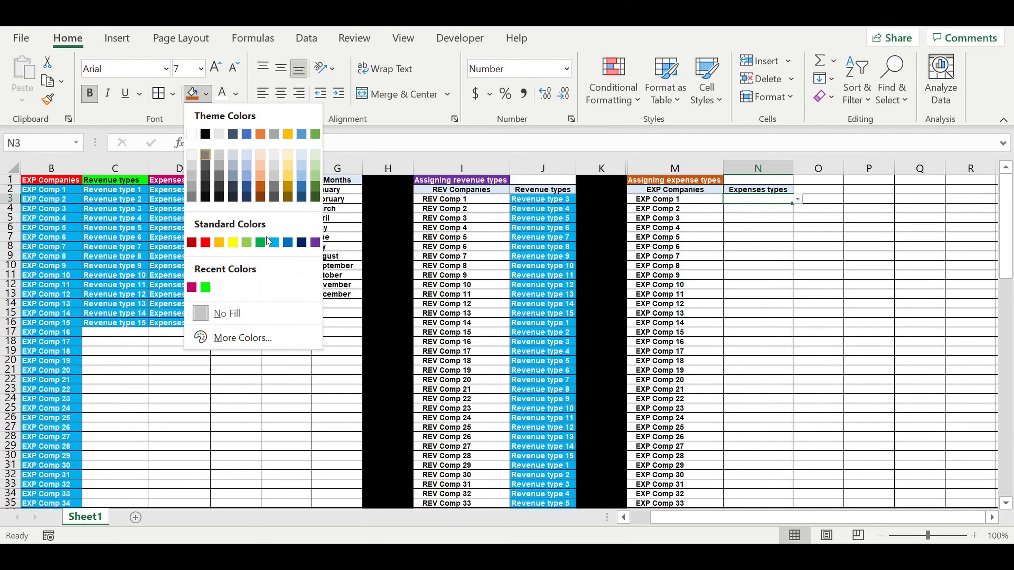
pyautogui.click(273, 241)
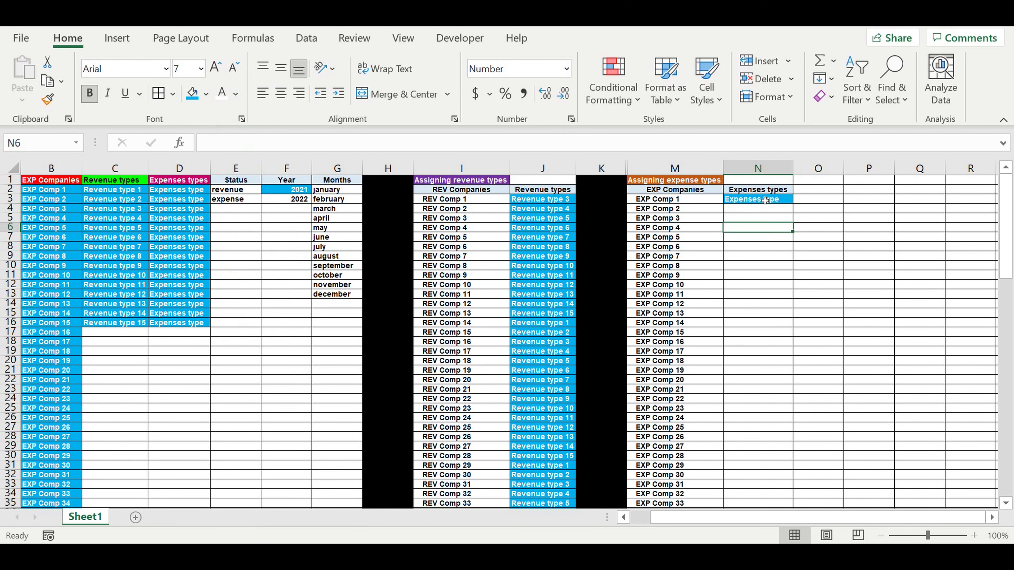
# Step: Change the content of D2 to "Expenses type 1"
pyautogui.click(176, 191)
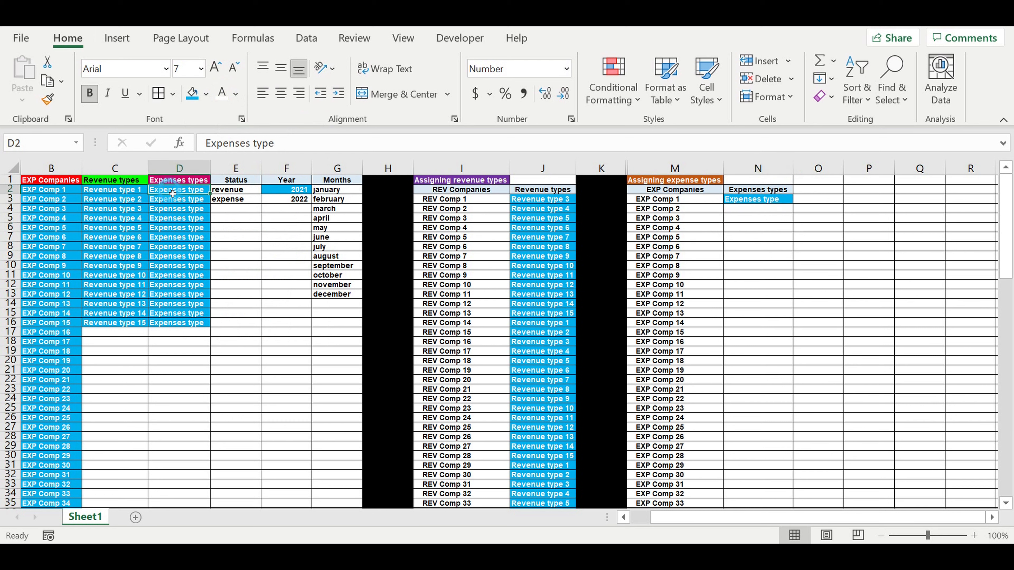
pyautogui.click(295, 151)
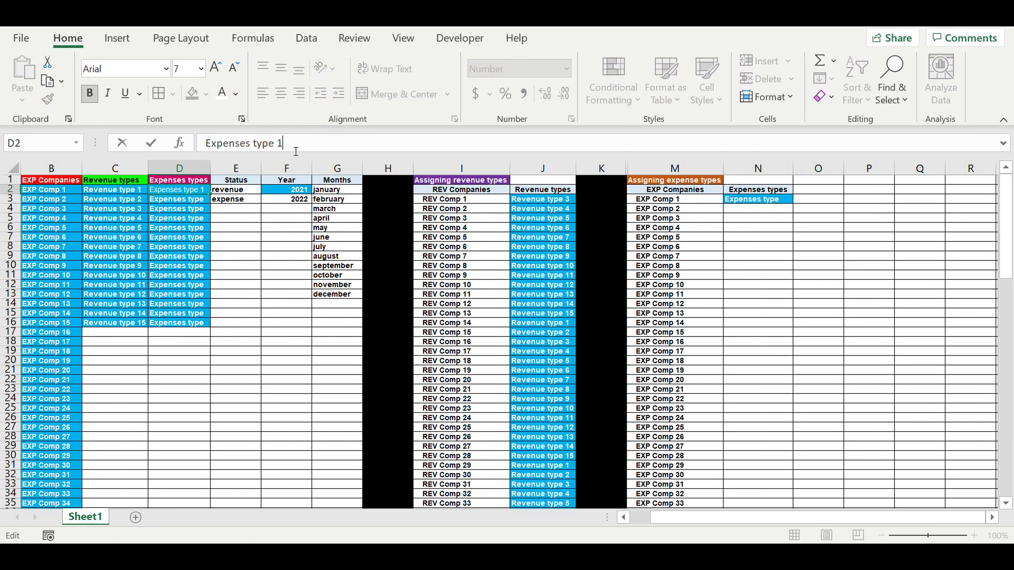
pyautogui.press('Return')
# Step: Fill D2 down to D16 to number the expense types, and autofit column D
pyautogui.click(196, 219)
pyautogui.click(196, 190)
pyautogui.moveTo(212, 196); pyautogui.dragTo(204, 328)
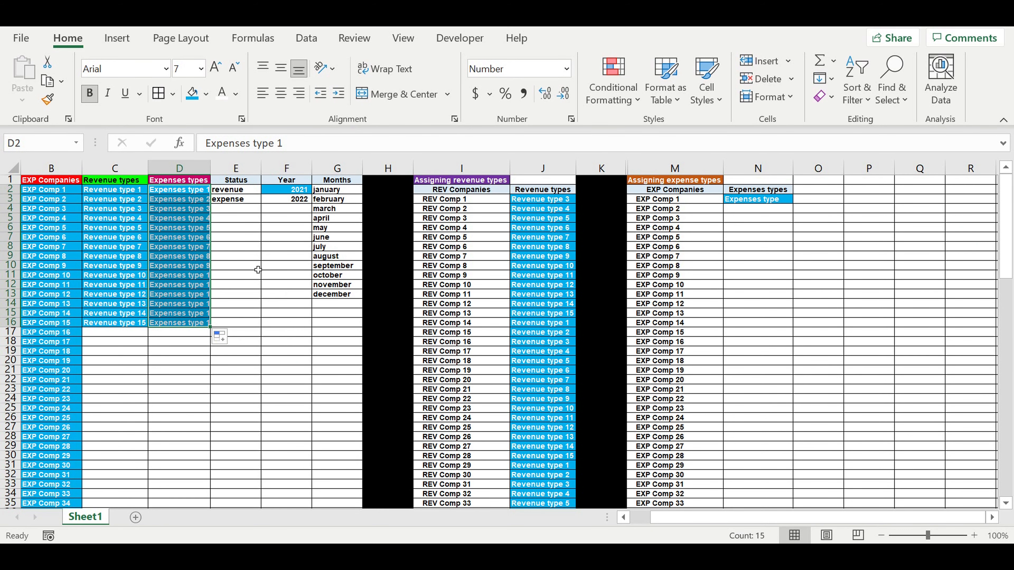
pyautogui.doubleClick(213, 175)
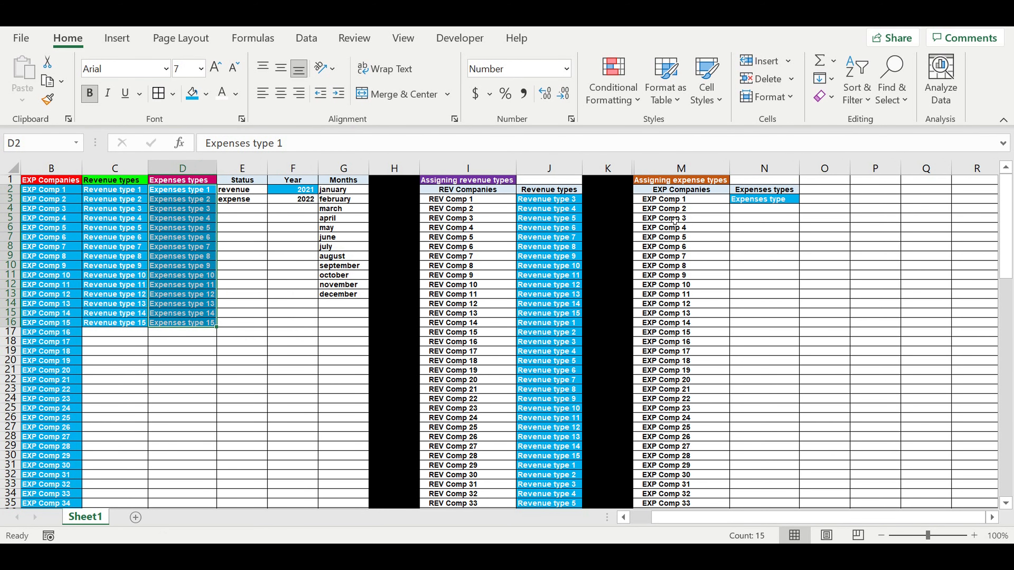
# Step: Choose Expenses type 1 in N3's dropdown and fill it down the EXP companies table as a series
pyautogui.click(764, 199)
pyautogui.click(803, 199)
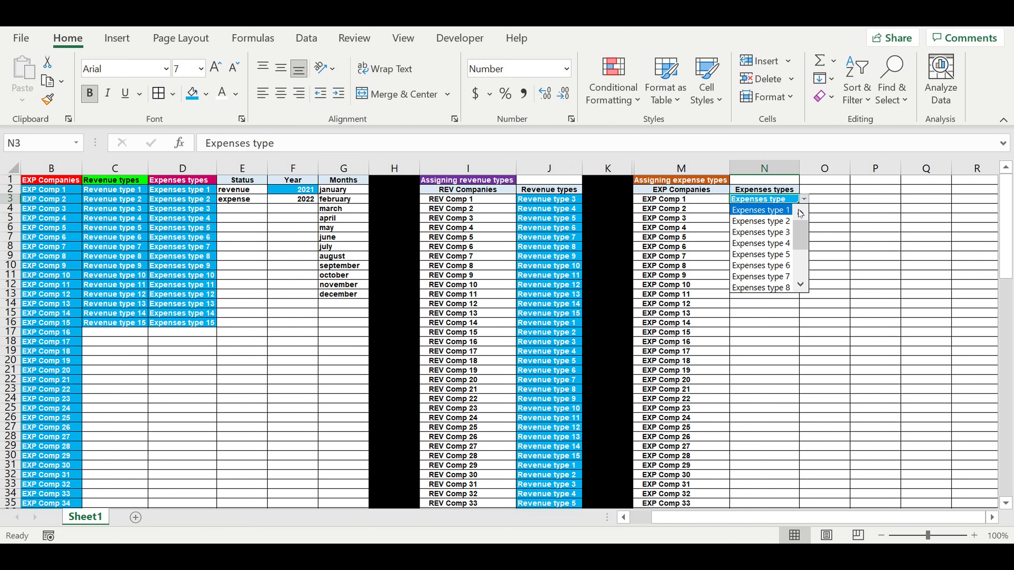
pyautogui.click(776, 208)
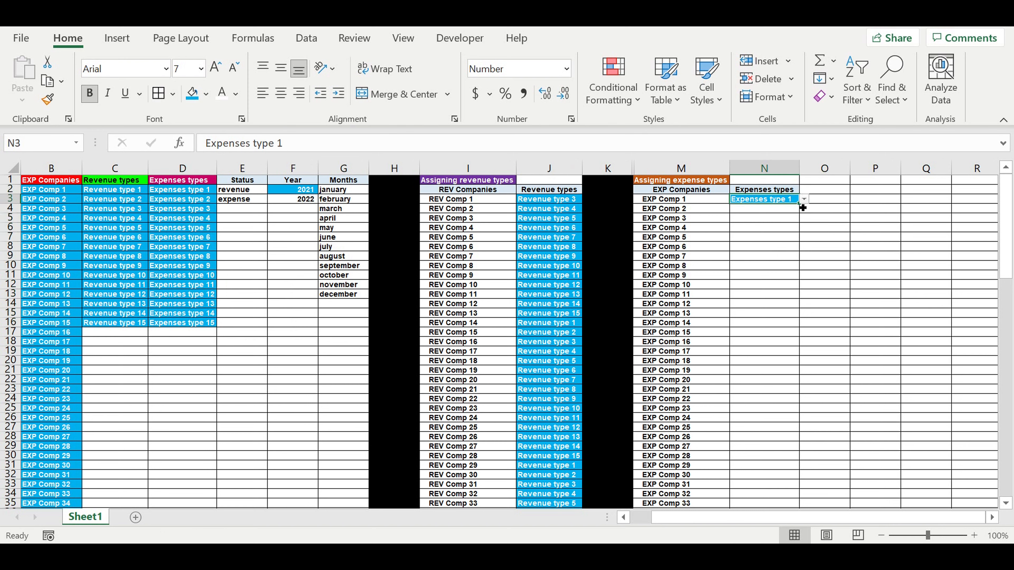
pyautogui.moveTo(801, 208); pyautogui.dragTo(805, 329)
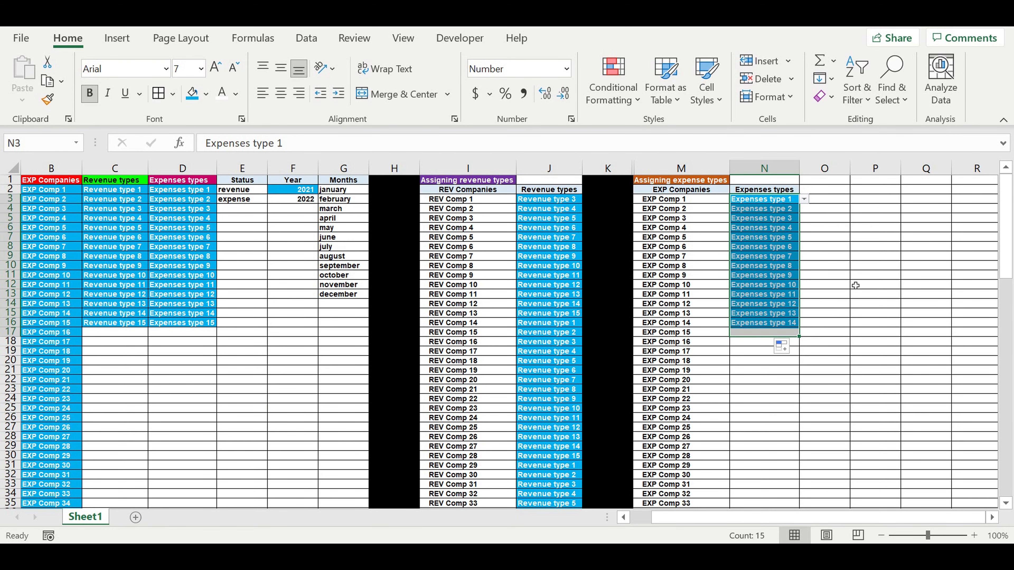
pyautogui.click(854, 284)
pyautogui.click(782, 203)
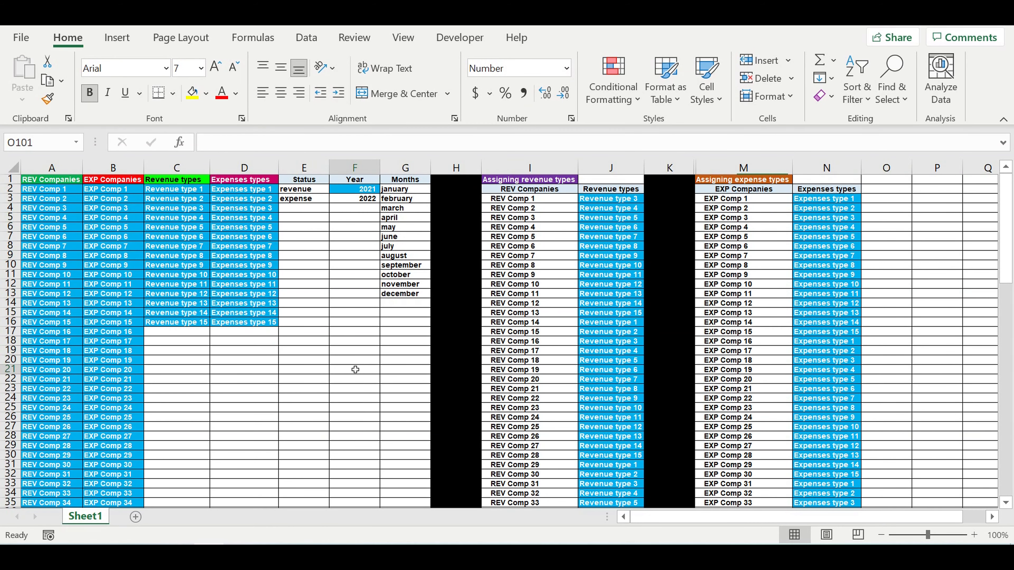
pyautogui.click(356, 369)
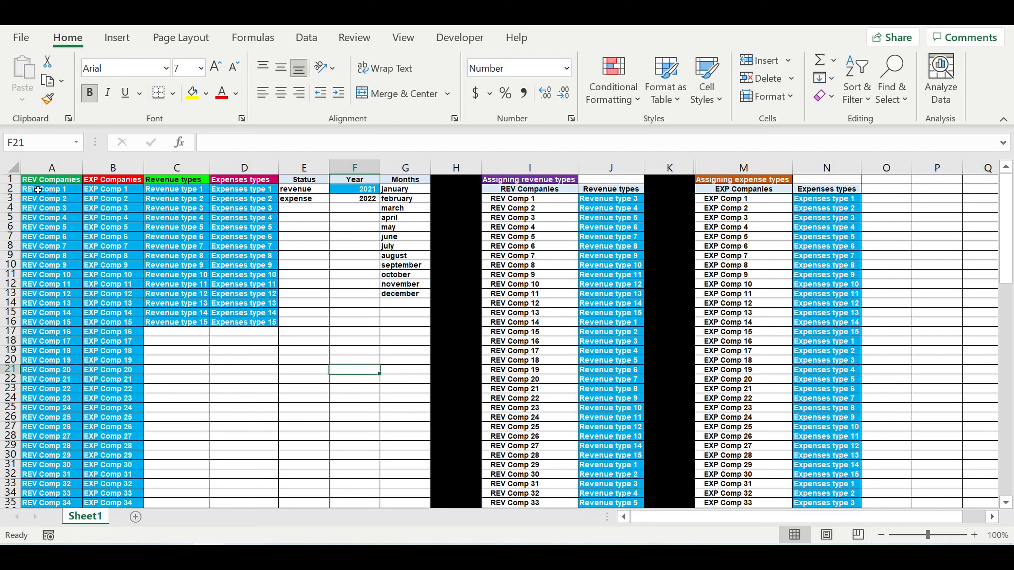
# Step: Select the company and type lists in columns A to D to review their contents
pyautogui.moveTo(43, 182); pyautogui.dragTo(51, 408)
pyautogui.moveTo(111, 181); pyautogui.dragTo(110, 423)
pyautogui.click(174, 228)
pyautogui.moveTo(174, 183); pyautogui.dragTo(178, 328)
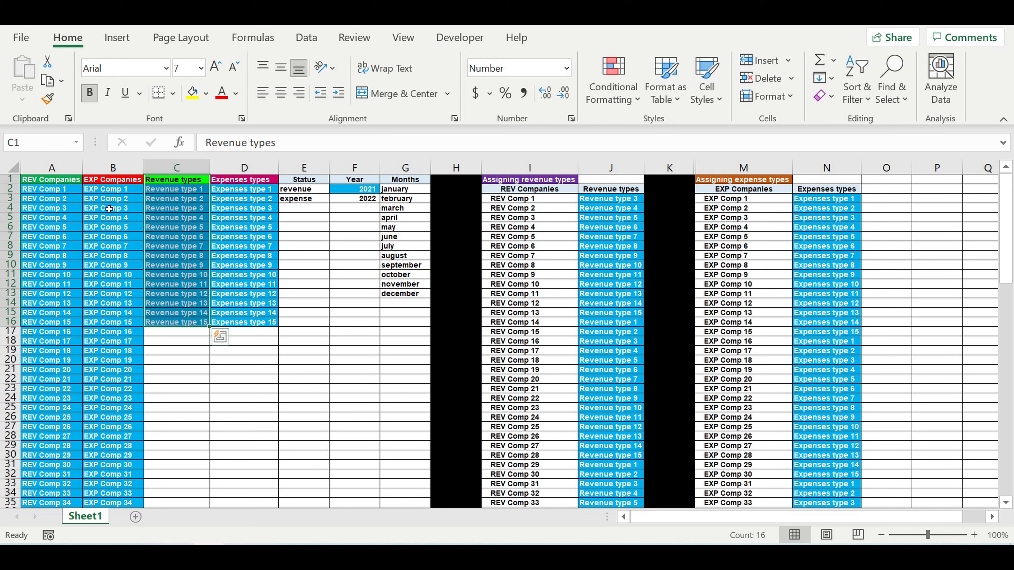
pyautogui.moveTo(47, 189); pyautogui.dragTo(40, 474)
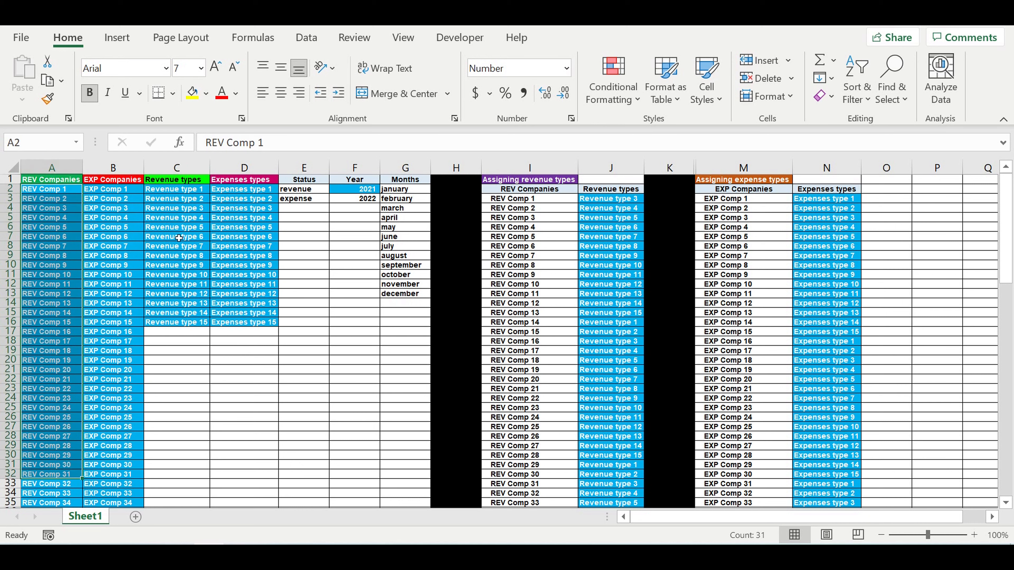
pyautogui.moveTo(176, 188); pyautogui.dragTo(176, 294)
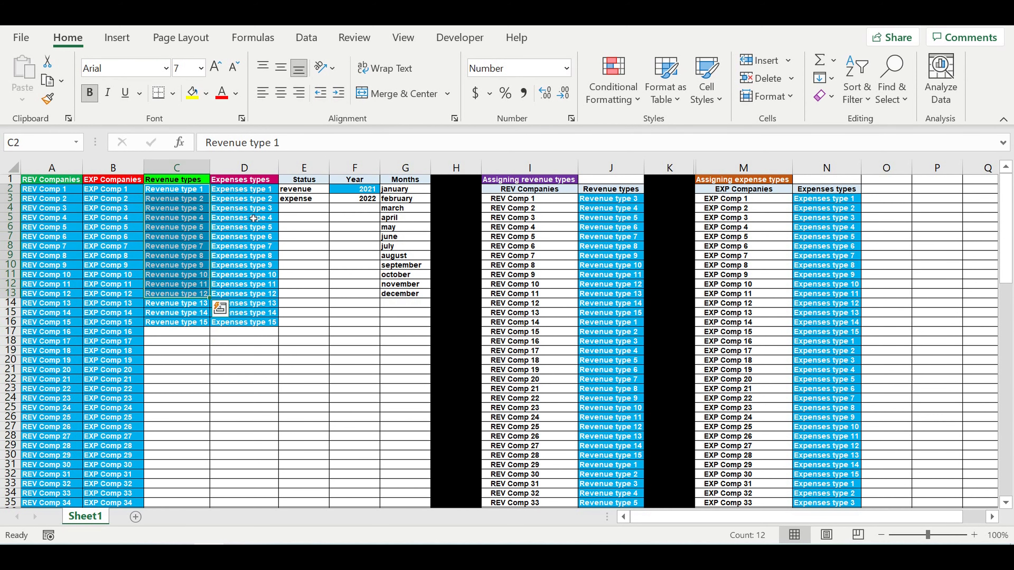
pyautogui.click(250, 194)
pyautogui.moveTo(250, 211); pyautogui.dragTo(244, 322)
pyautogui.moveTo(115, 190); pyautogui.dragTo(118, 494)
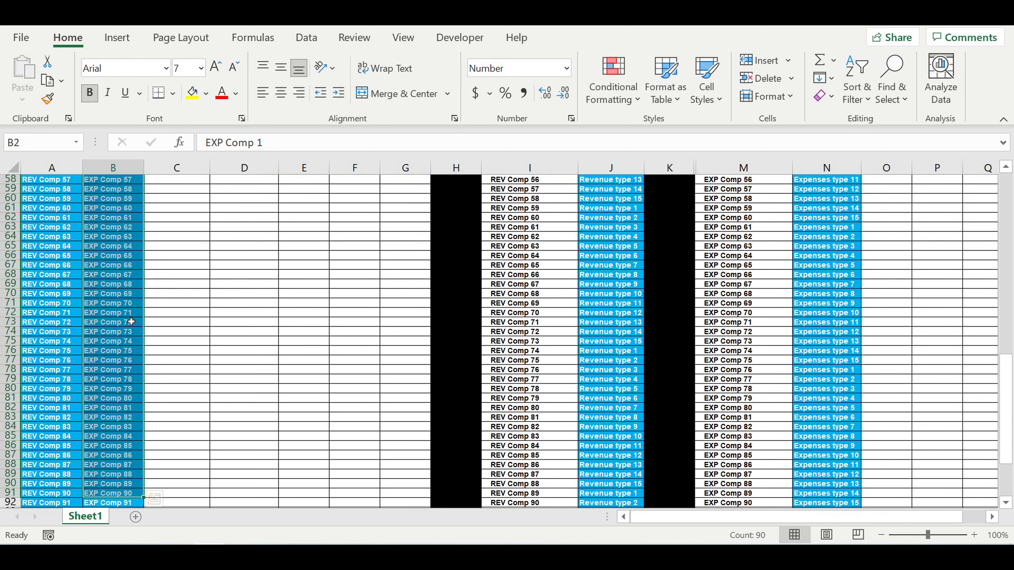
pyautogui.scroll(4, 132, 322)
pyautogui.scroll(-7, 131, 322)
pyautogui.scroll(3, 131, 322)
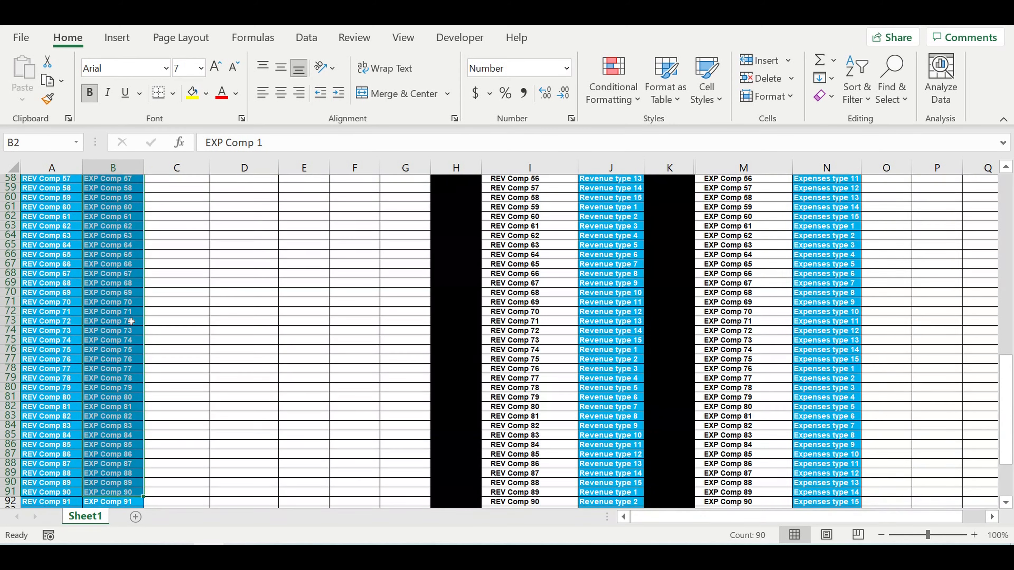
pyautogui.scroll(19, 131, 322)
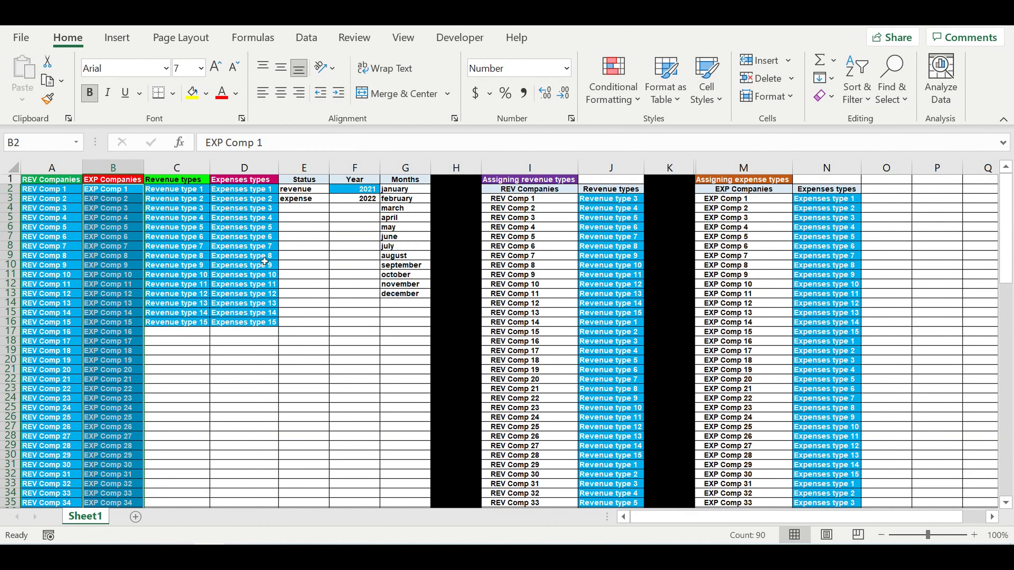
pyautogui.moveTo(251, 193); pyautogui.dragTo(246, 325)
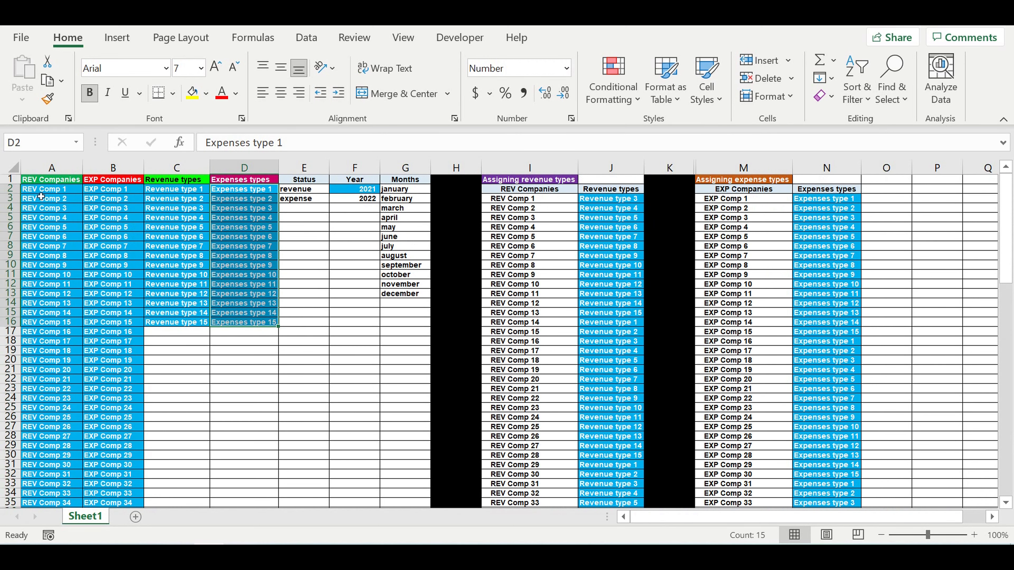
pyautogui.moveTo(40, 191); pyautogui.dragTo(73, 493)
pyautogui.scroll(9, 117, 365)
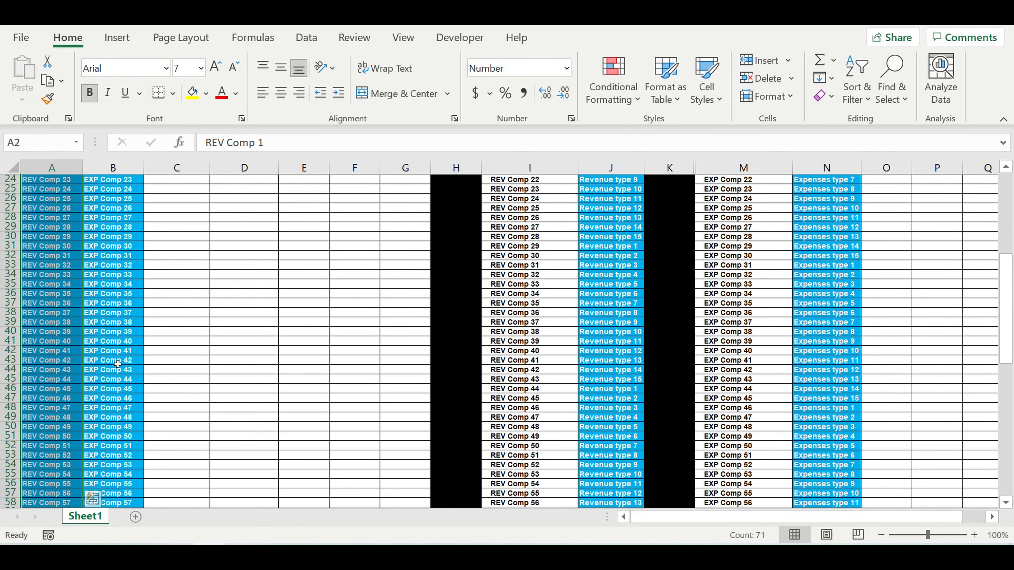
pyautogui.scroll(4, 116, 352)
pyautogui.moveTo(179, 193); pyautogui.dragTo(177, 327)
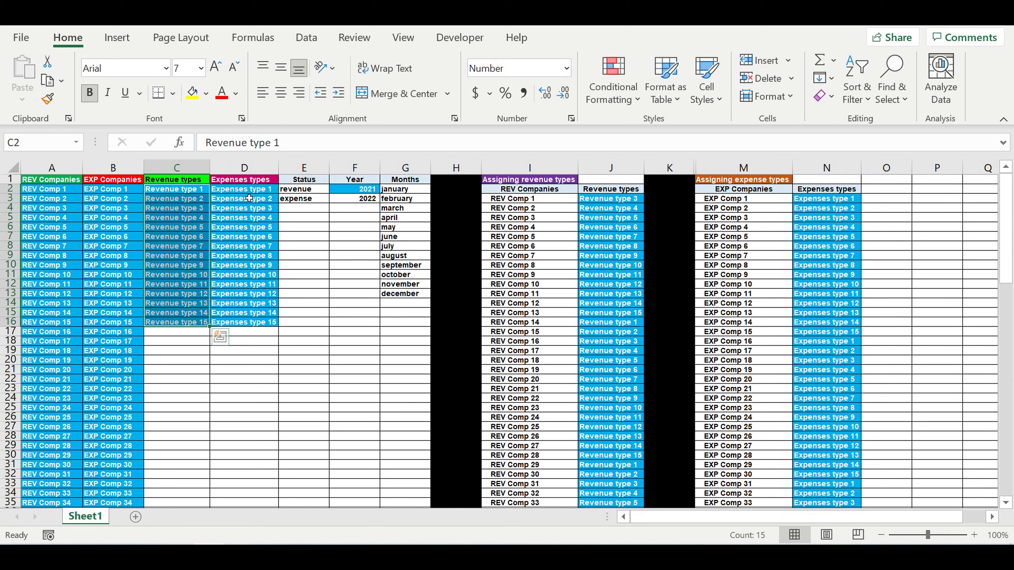
pyautogui.moveTo(254, 189); pyautogui.dragTo(254, 265)
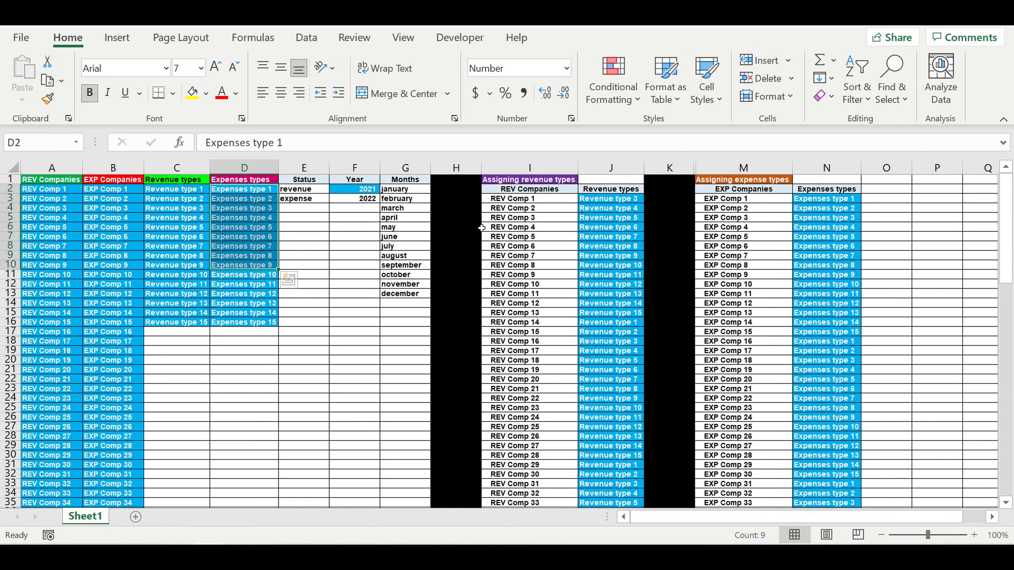
# Step: Select ranges in the revenue and expense assignment tables to review the assigned types
pyautogui.moveTo(608, 203); pyautogui.dragTo(638, 427)
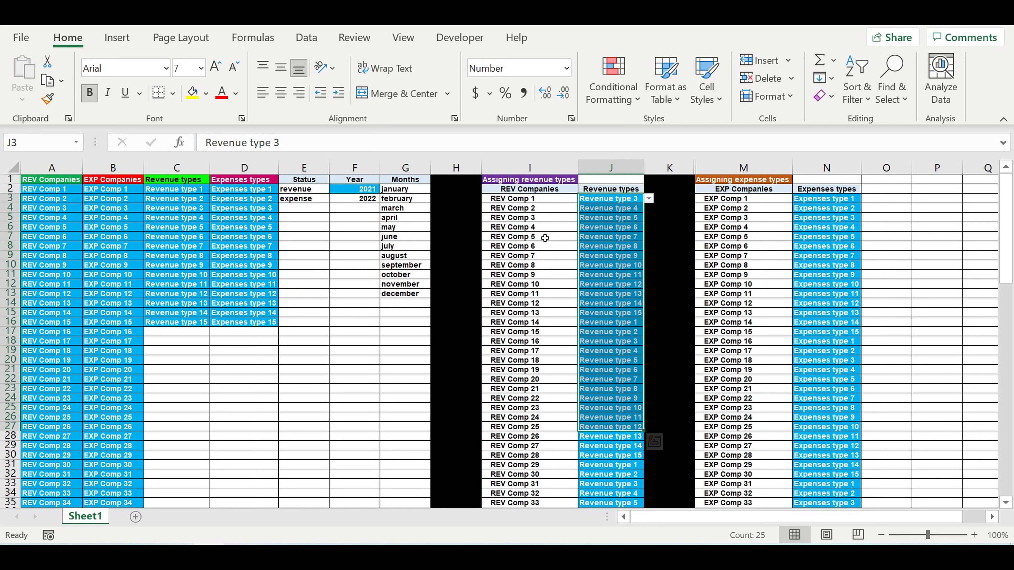
pyautogui.click(524, 198)
pyautogui.moveTo(524, 199); pyautogui.dragTo(531, 427)
pyautogui.moveTo(810, 203); pyautogui.dragTo(846, 349)
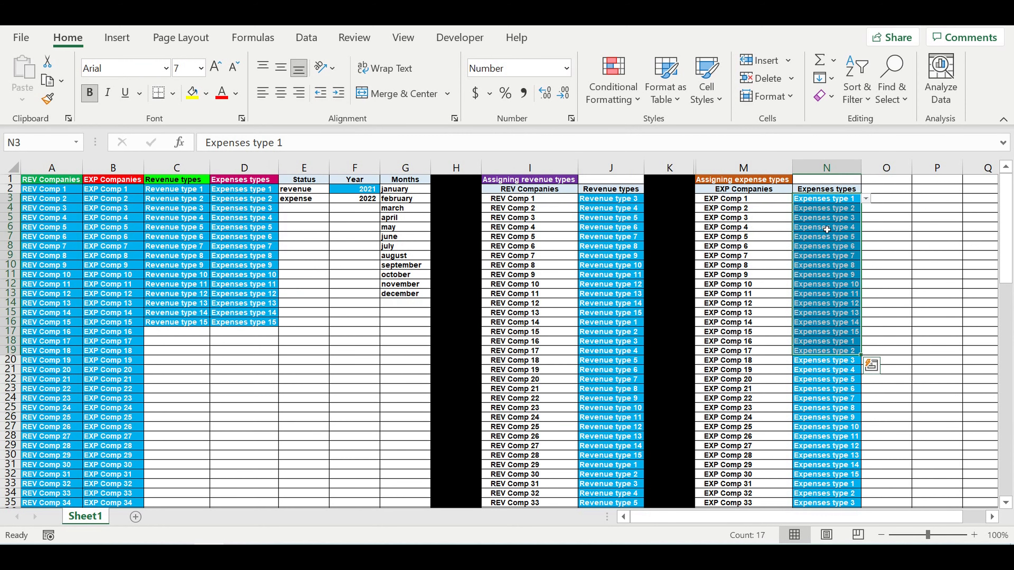
pyautogui.moveTo(738, 201); pyautogui.dragTo(747, 398)
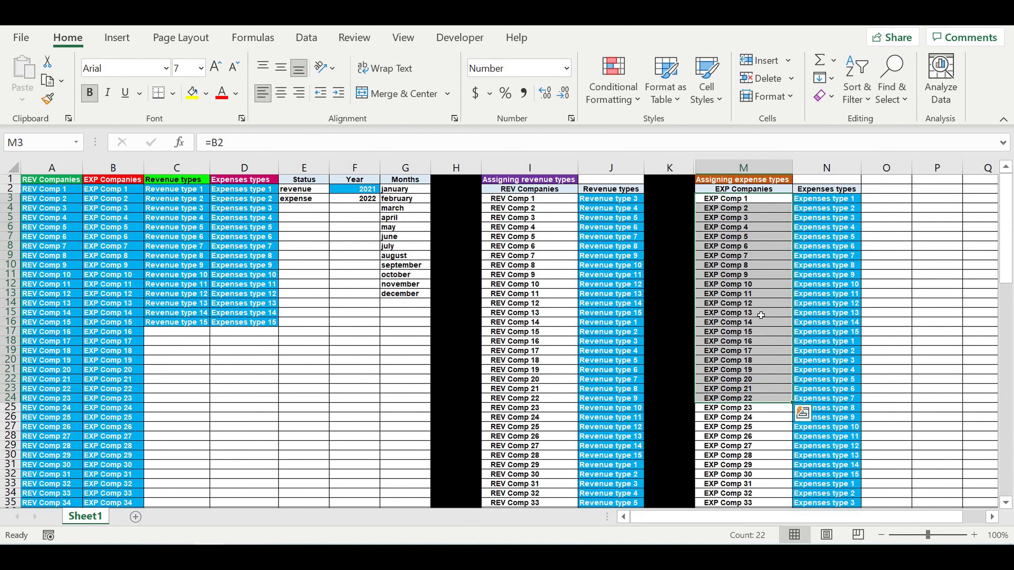
pyautogui.scroll(-1, 626, 295)
pyautogui.scroll(1, 628, 297)
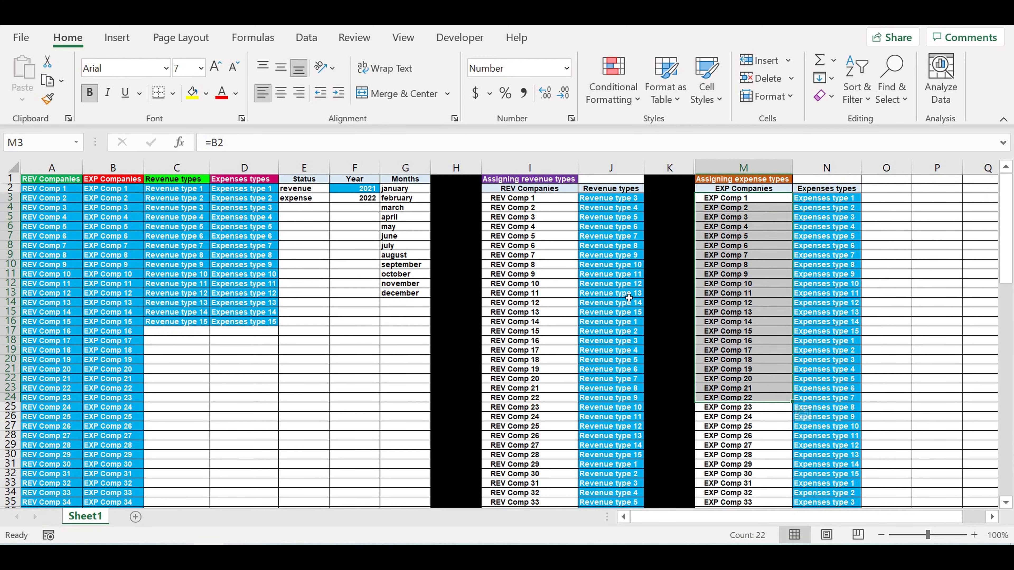